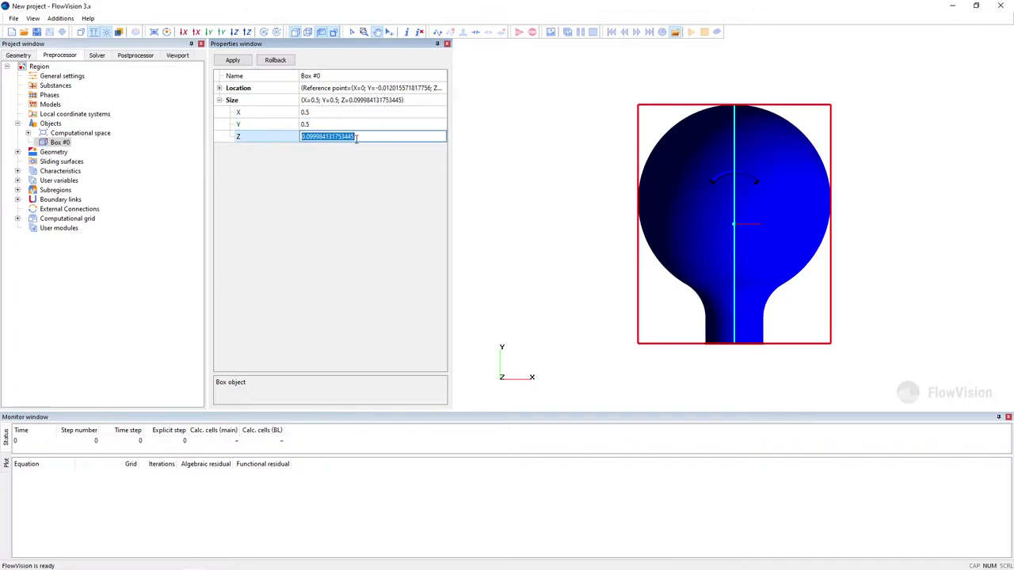
Set Box #0's Z size to 0.5 and build the box into the main geometry with a self-intersection check
{"action": "type", "text": "0.5"}
{"action": "left_click", "coordinate": [232, 60]}
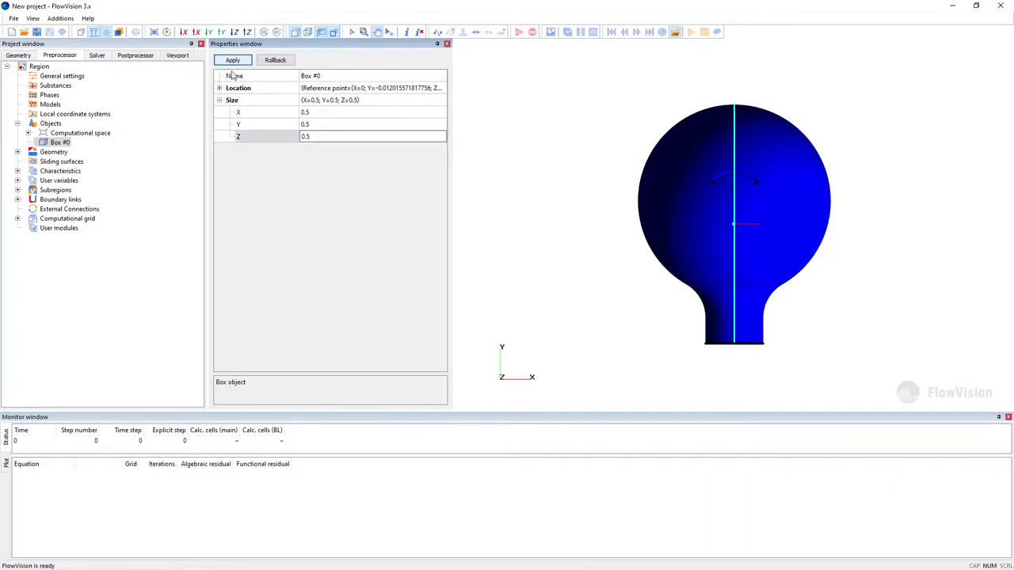
{"action": "right_click", "coordinate": [70, 143]}
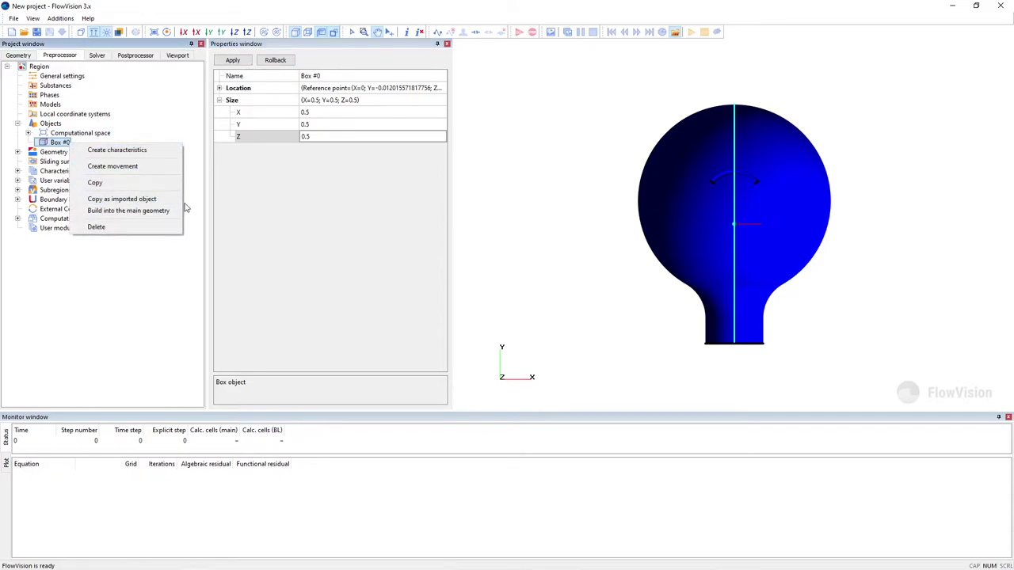
{"action": "left_click", "coordinate": [178, 211]}
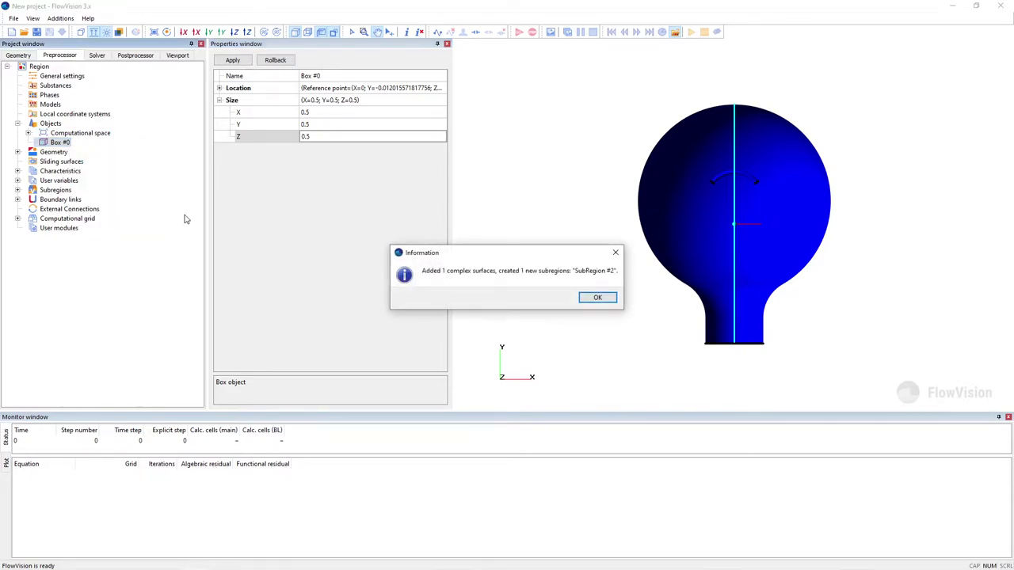
{"action": "left_click", "coordinate": [598, 297]}
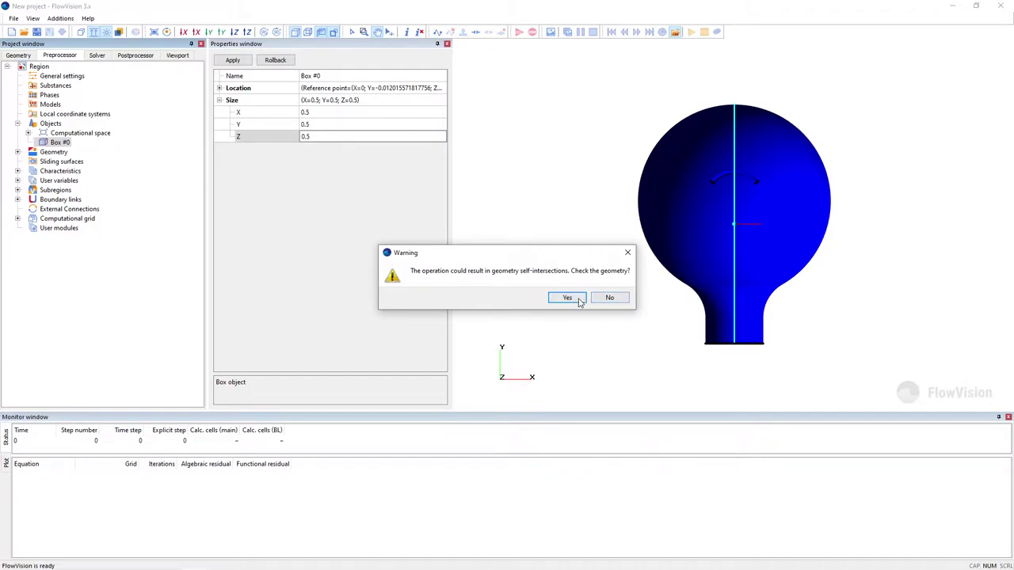
{"action": "left_click", "coordinate": [576, 298]}
{"action": "left_click", "coordinate": [559, 298]}
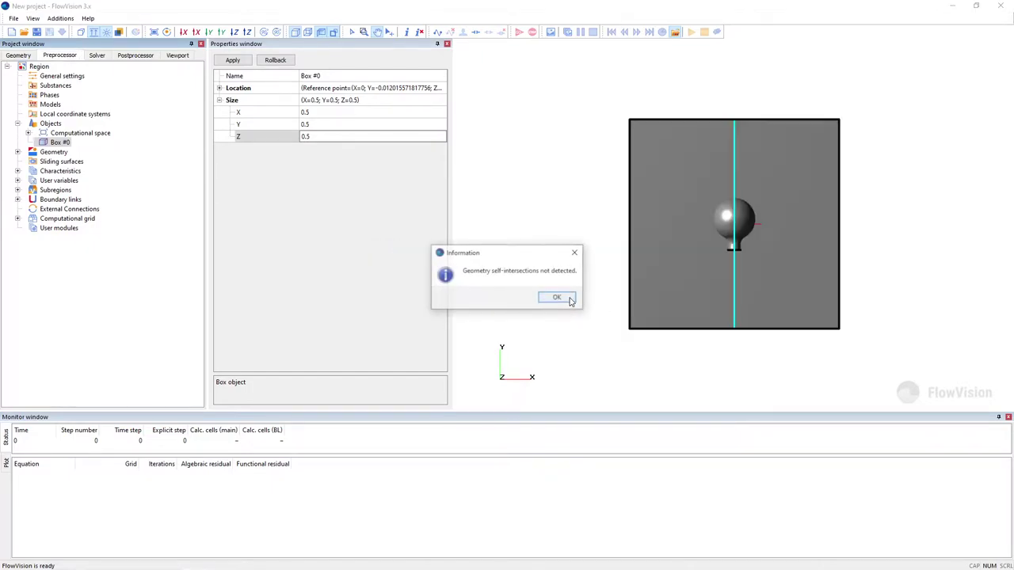
{"action": "left_click", "coordinate": [570, 299]}
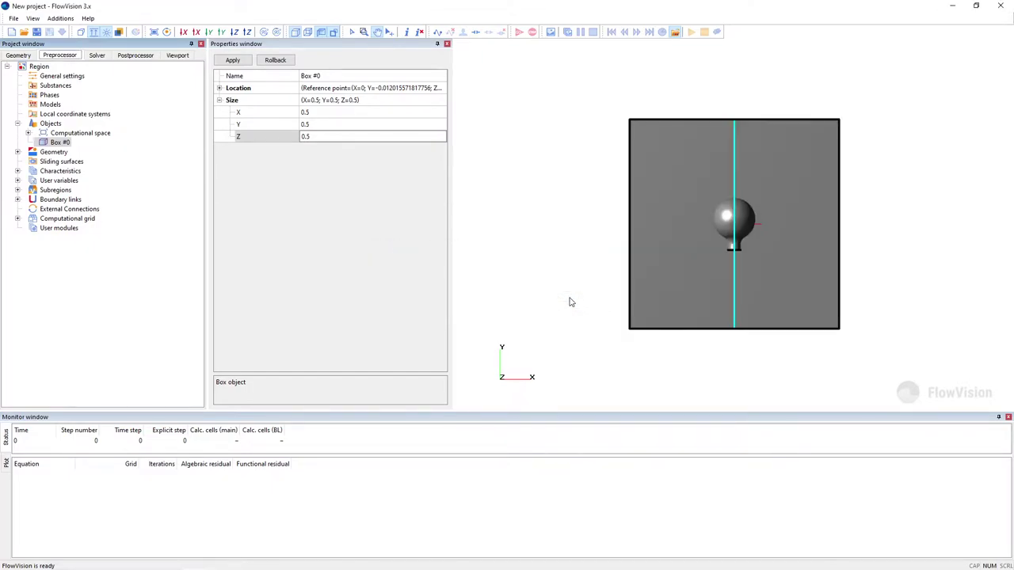
Rename SubRegion #0 as Lamp
{"action": "left_click", "coordinate": [17, 190]}
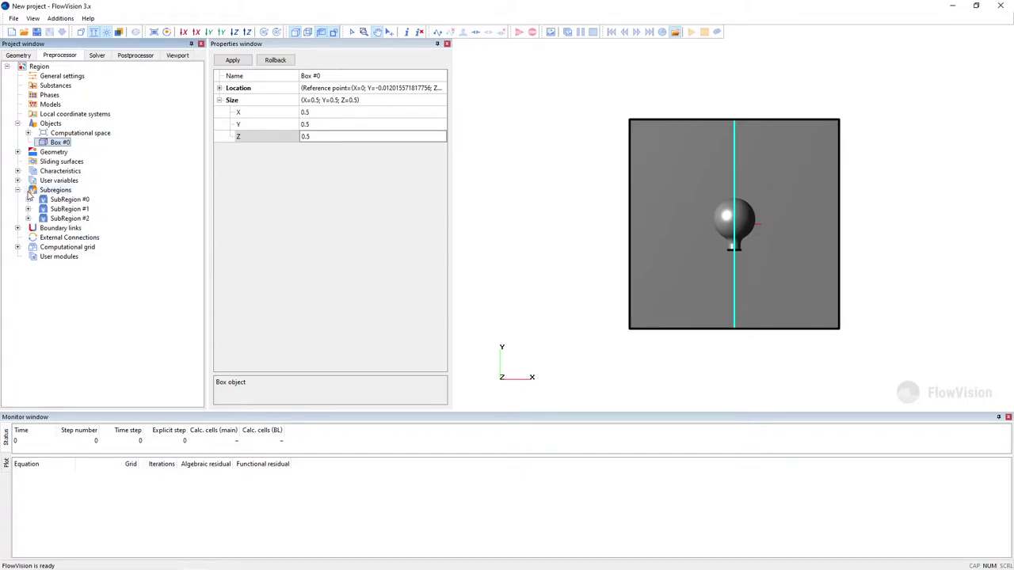
{"action": "left_click", "coordinate": [63, 199]}
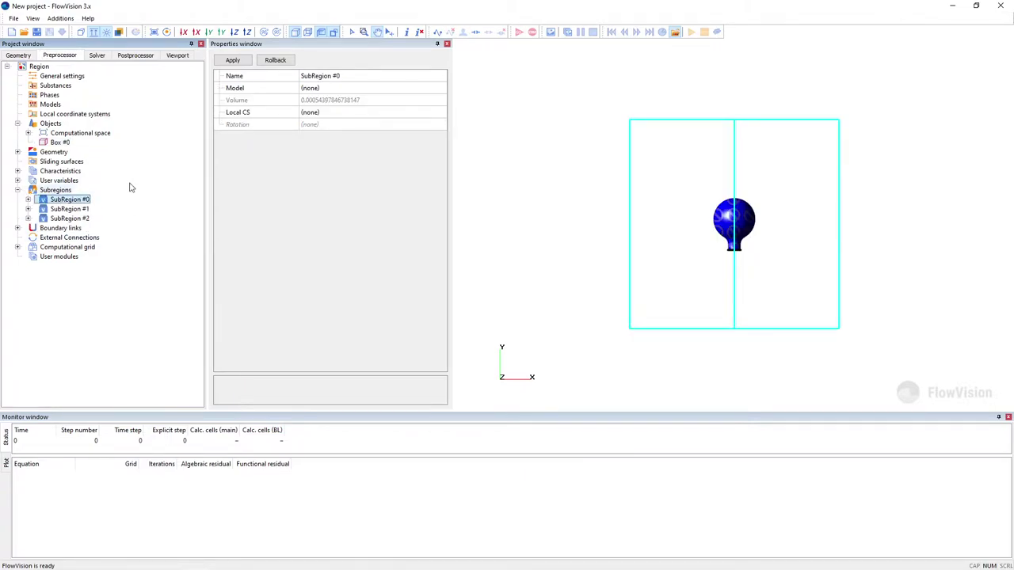
{"action": "left_click", "coordinate": [330, 76]}
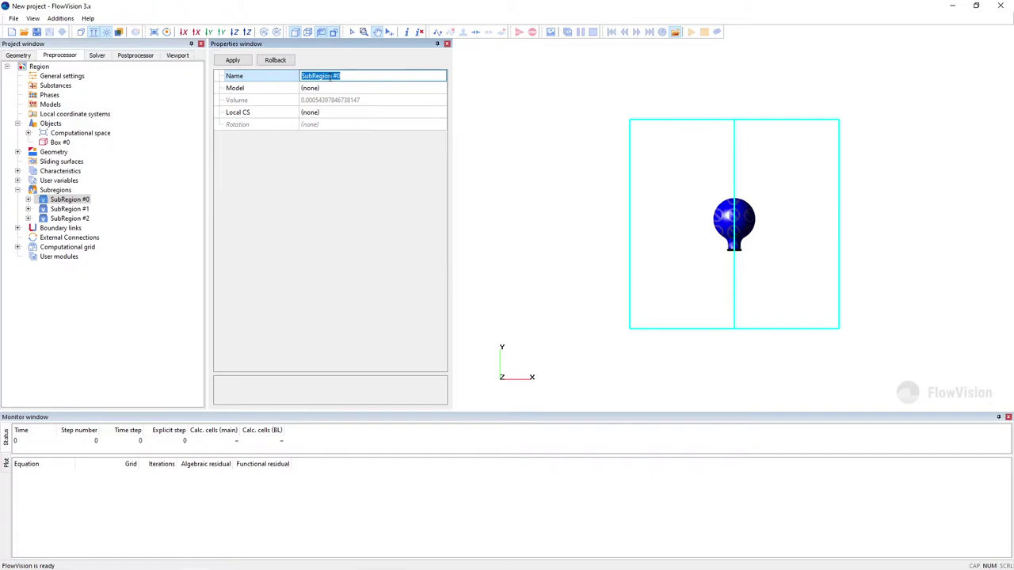
{"action": "type", "text": "Lamp"}
{"action": "left_click", "coordinate": [237, 61]}
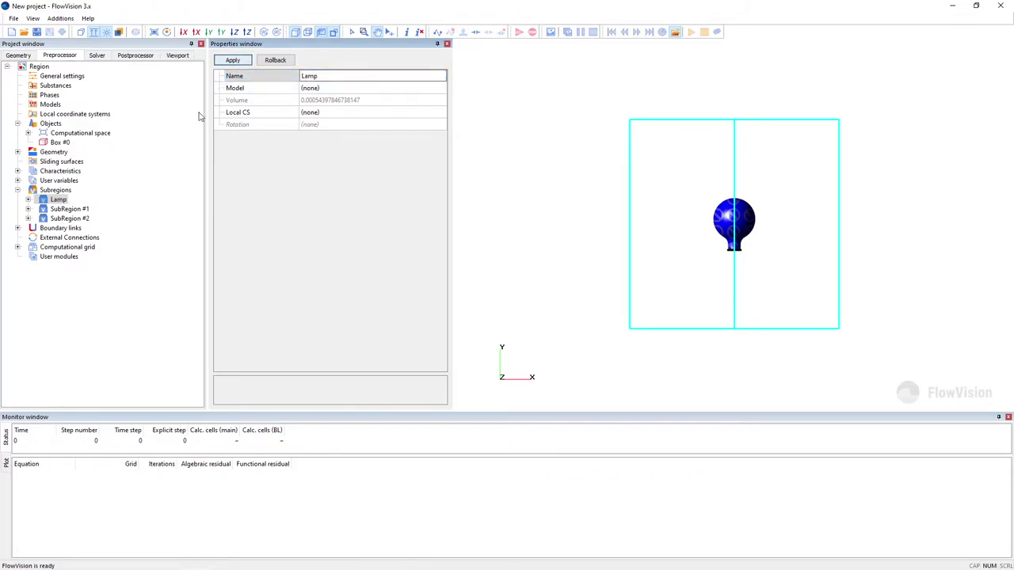
Rename SubRegion #2 as External environment
{"action": "left_click", "coordinate": [86, 219]}
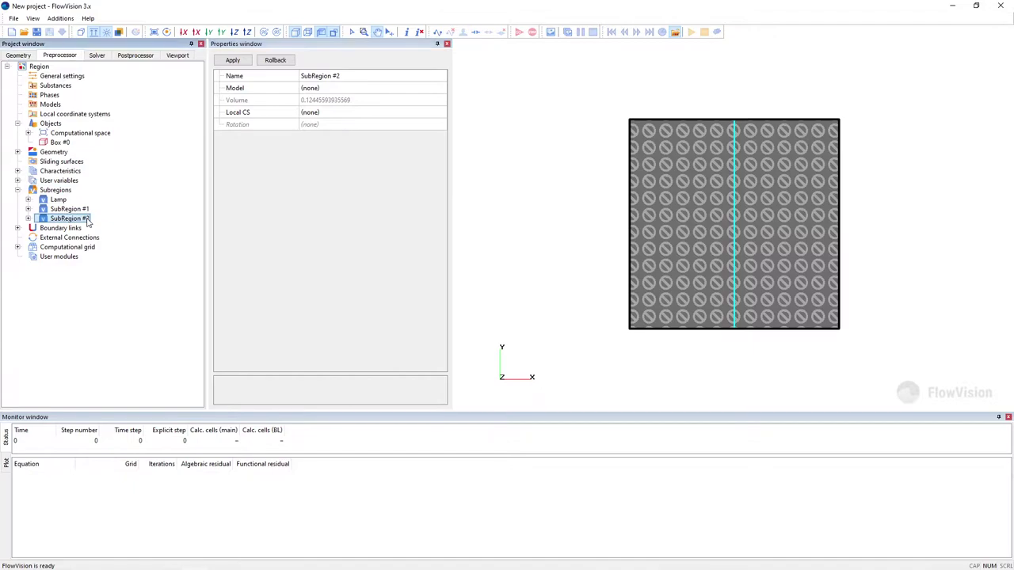
{"action": "left_click", "coordinate": [355, 76]}
{"action": "type", "text": "Exter"}
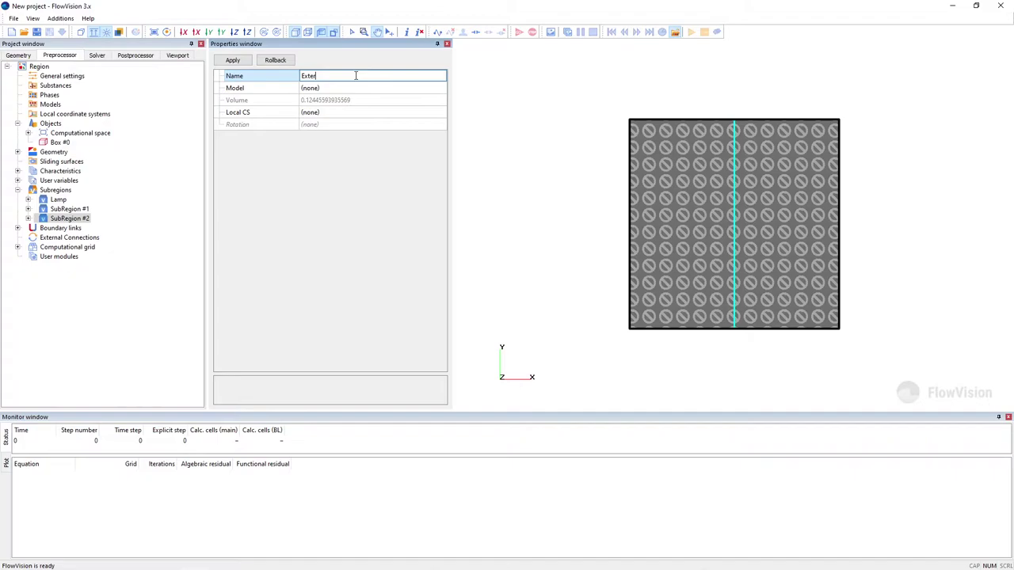
{"action": "type", "text": "nal environment"}
{"action": "left_click", "coordinate": [239, 62]}
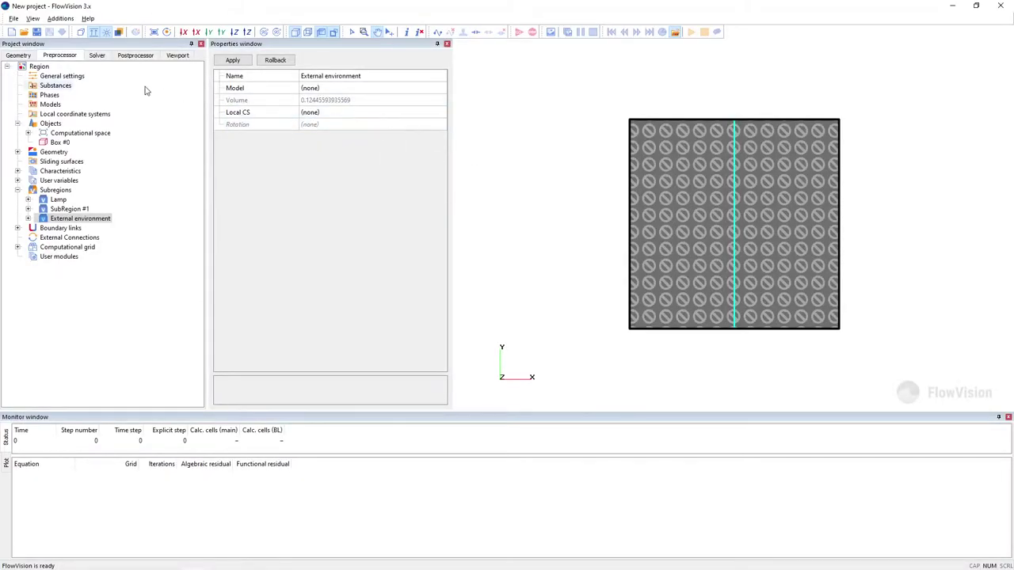
Set the gravity vector's Y component to 9.8 and the g-Density to 1.2 in the general settings
{"action": "left_click", "coordinate": [80, 76]}
{"action": "left_click", "coordinate": [219, 88]}
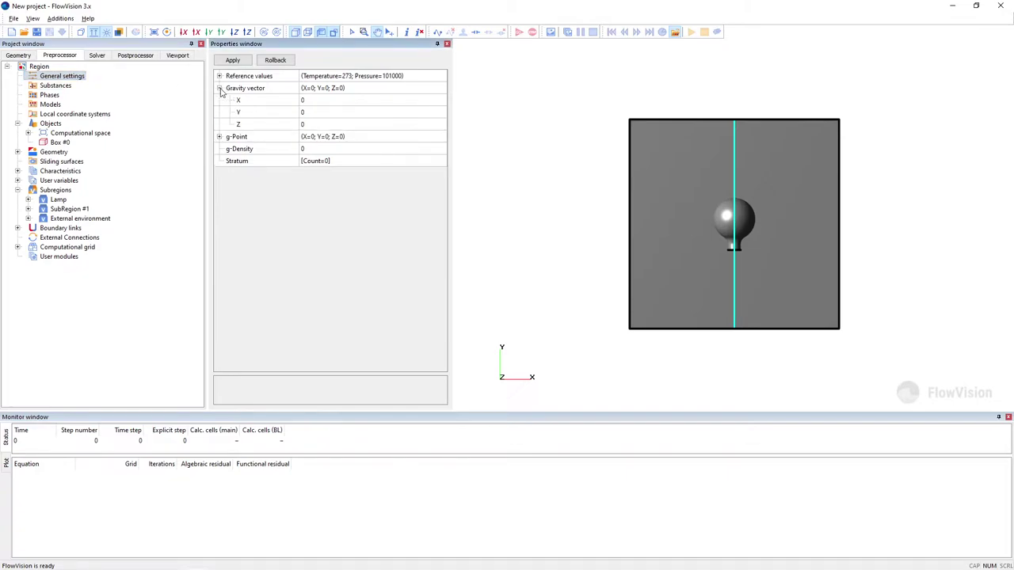
{"action": "left_click", "coordinate": [313, 113]}
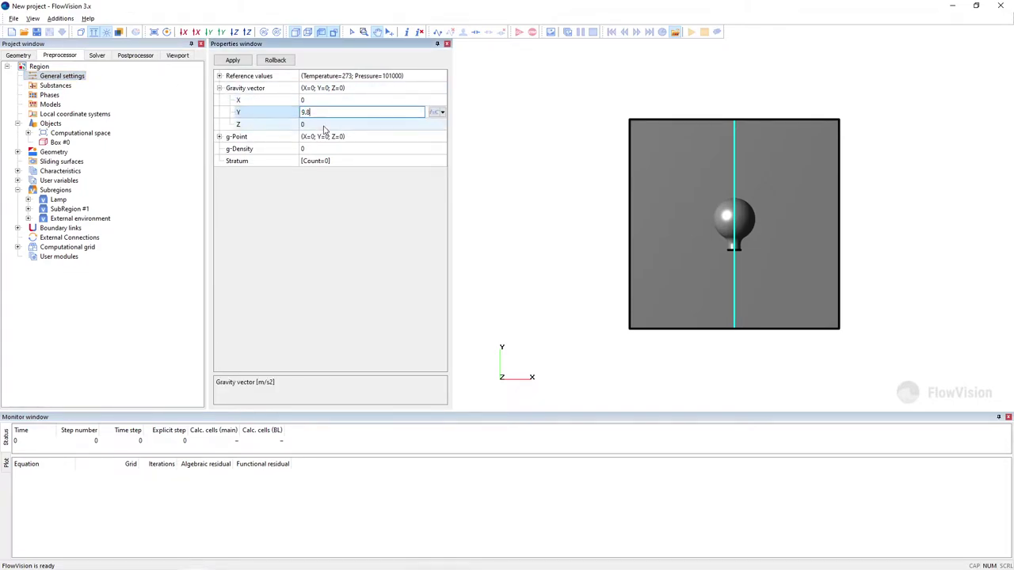
{"action": "left_click", "coordinate": [317, 150]}
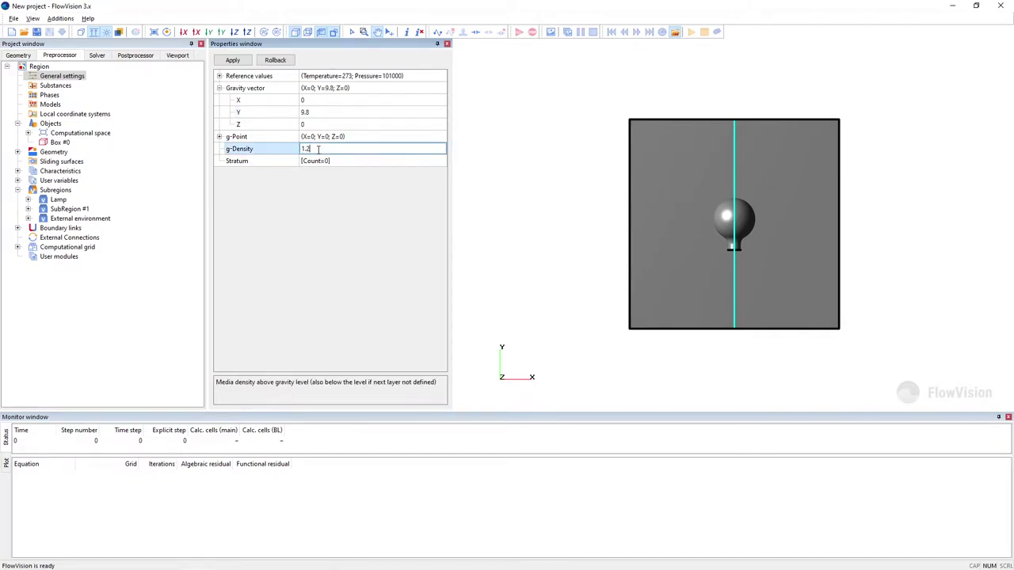
{"action": "left_click", "coordinate": [244, 63]}
Create a new substance and name it Air
{"action": "left_click", "coordinate": [57, 85]}
{"action": "right_click", "coordinate": [73, 86]}
{"action": "left_click", "coordinate": [86, 91]}
{"action": "left_click", "coordinate": [79, 95]}
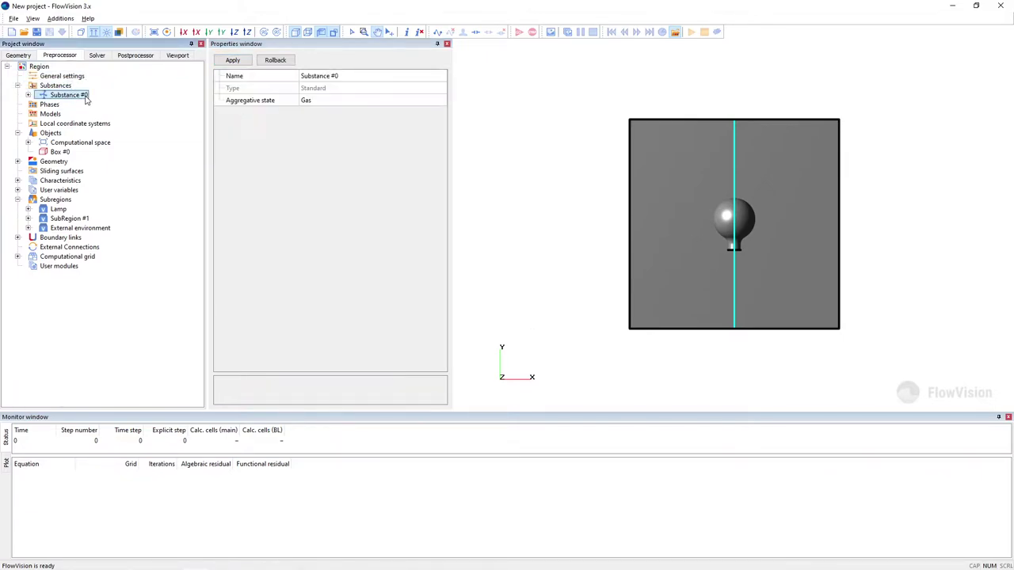
{"action": "left_click", "coordinate": [331, 76]}
{"action": "type", "text": "Air"}
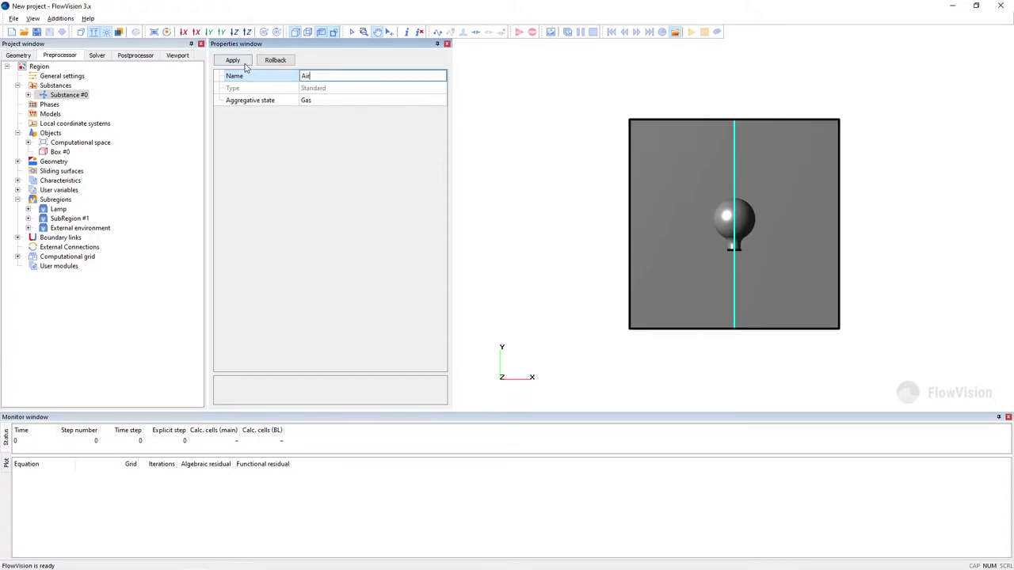
{"action": "left_click", "coordinate": [239, 62]}
Set the molar mass of Air to 0.0289 kg/mole
{"action": "left_click", "coordinate": [28, 95]}
{"action": "left_click", "coordinate": [73, 105]}
{"action": "left_click", "coordinate": [327, 93]}
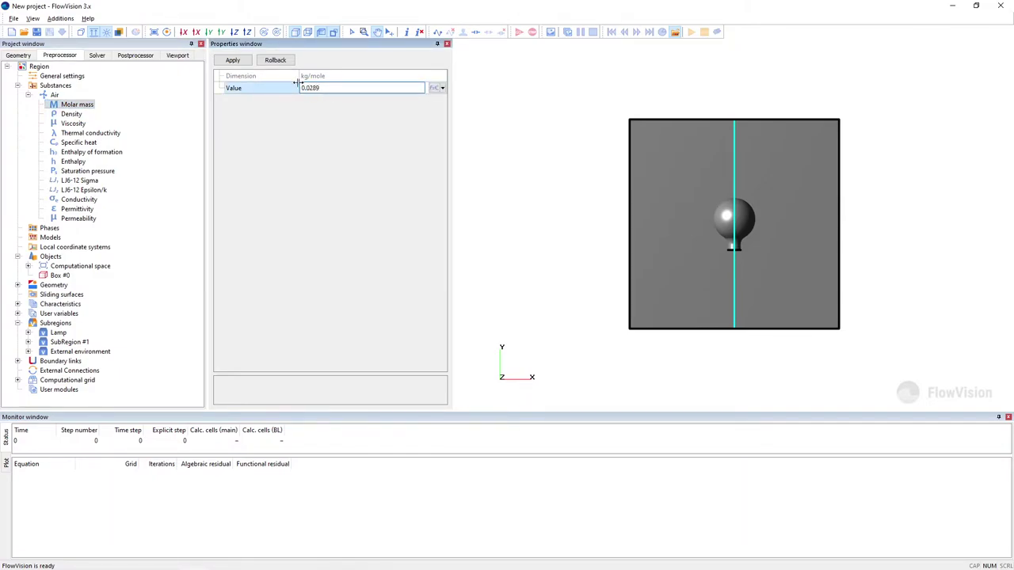
{"action": "left_click", "coordinate": [236, 62]}
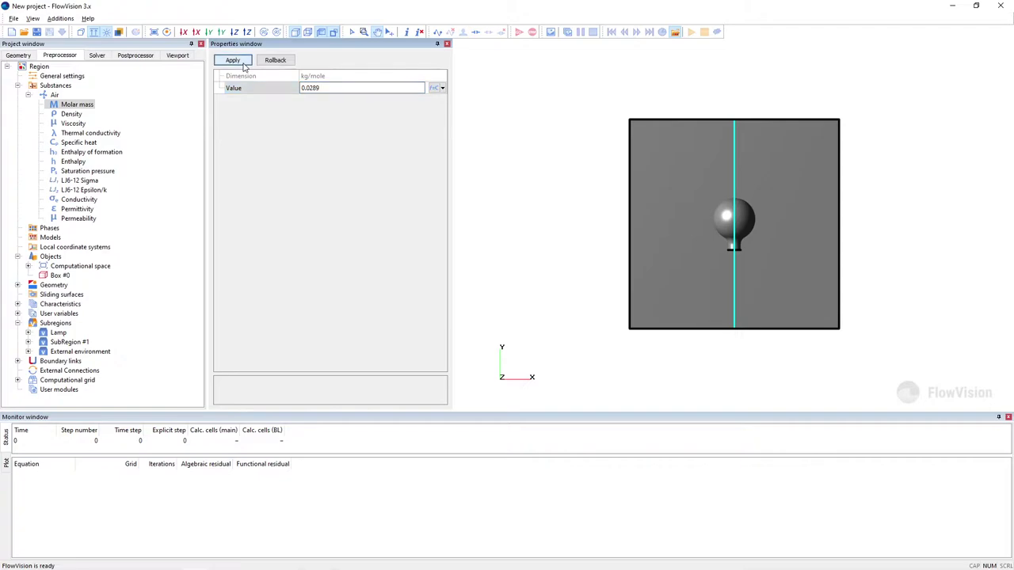
Change the definition type of Air's density value and apply it
{"action": "left_click", "coordinate": [71, 114]}
{"action": "left_click", "coordinate": [356, 87]}
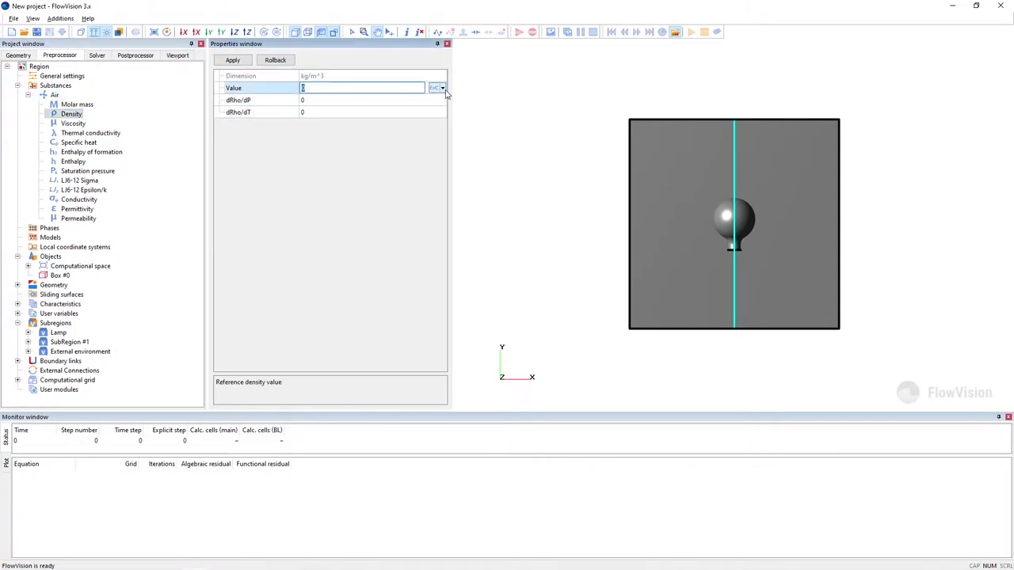
{"action": "left_click", "coordinate": [443, 89]}
{"action": "left_click", "coordinate": [475, 148]}
{"action": "left_click", "coordinate": [233, 61]}
Set the viscosity of Air to 1.82e-05 kg/(m*s)
{"action": "left_click", "coordinate": [125, 123]}
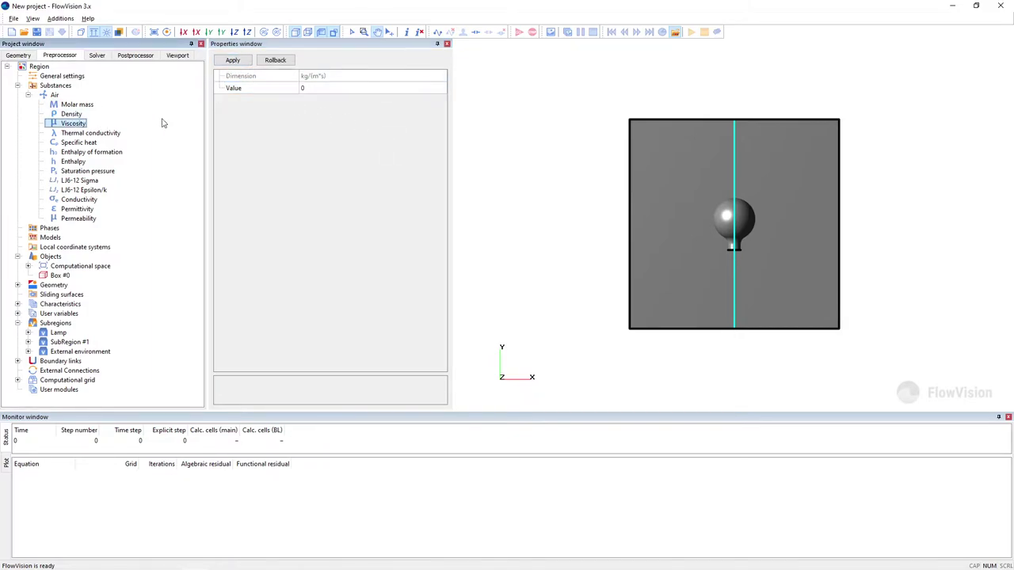
{"action": "left_click", "coordinate": [327, 89]}
{"action": "type", "text": "1.82e-5"}
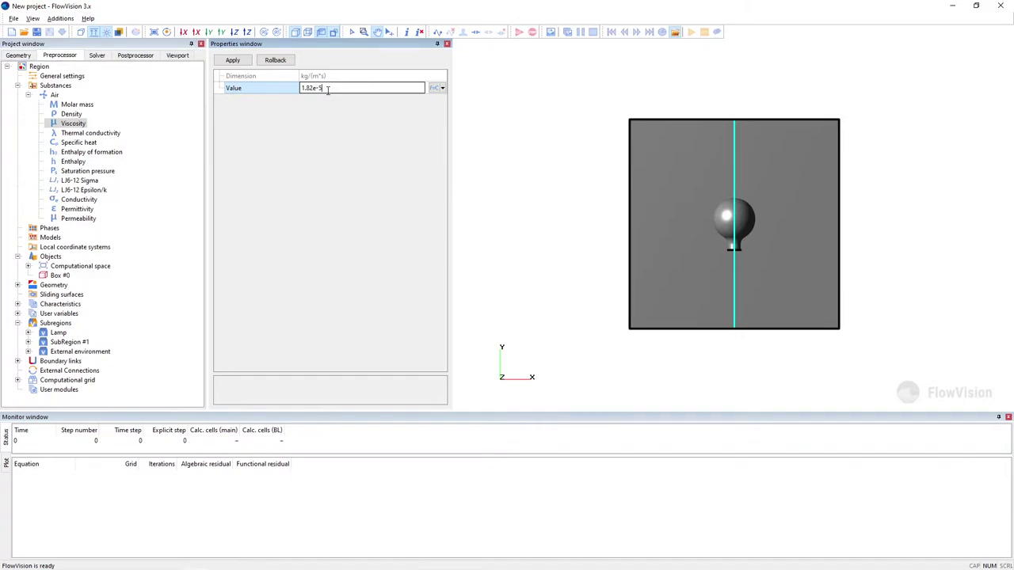
{"action": "type", "text": "-05"}
{"action": "left_click", "coordinate": [234, 62]}
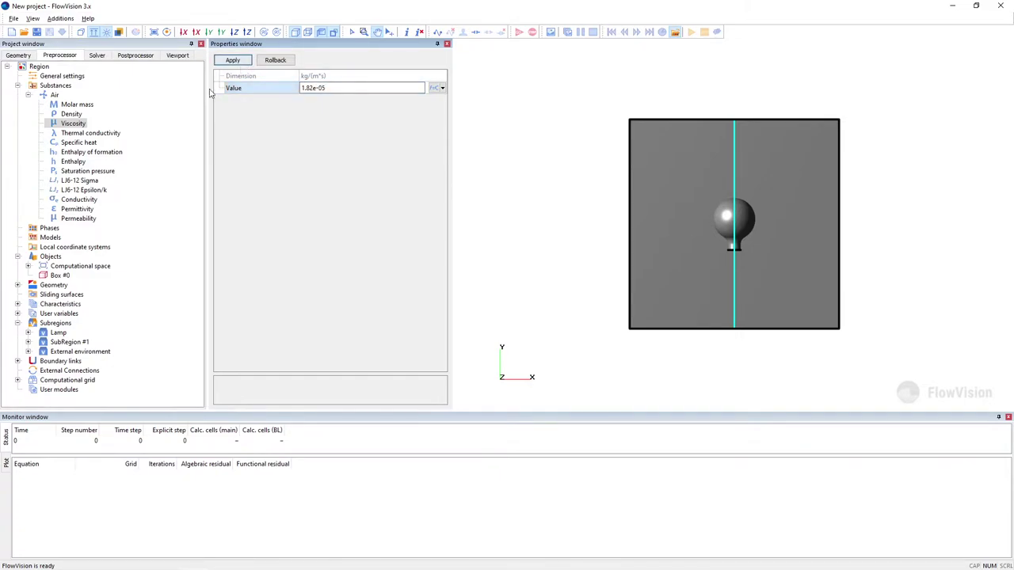
Set the thermal conductivity of Air to 0.026 W/(m*K)
{"action": "left_click", "coordinate": [91, 134]}
{"action": "left_click", "coordinate": [327, 89]}
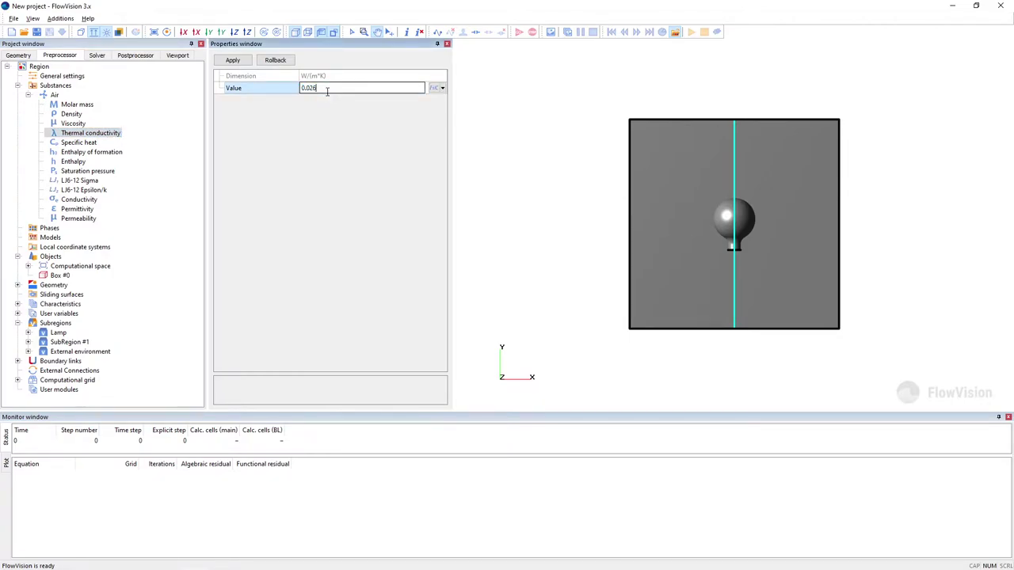
{"action": "type", "text": "0.026"}
{"action": "left_click", "coordinate": [234, 61]}
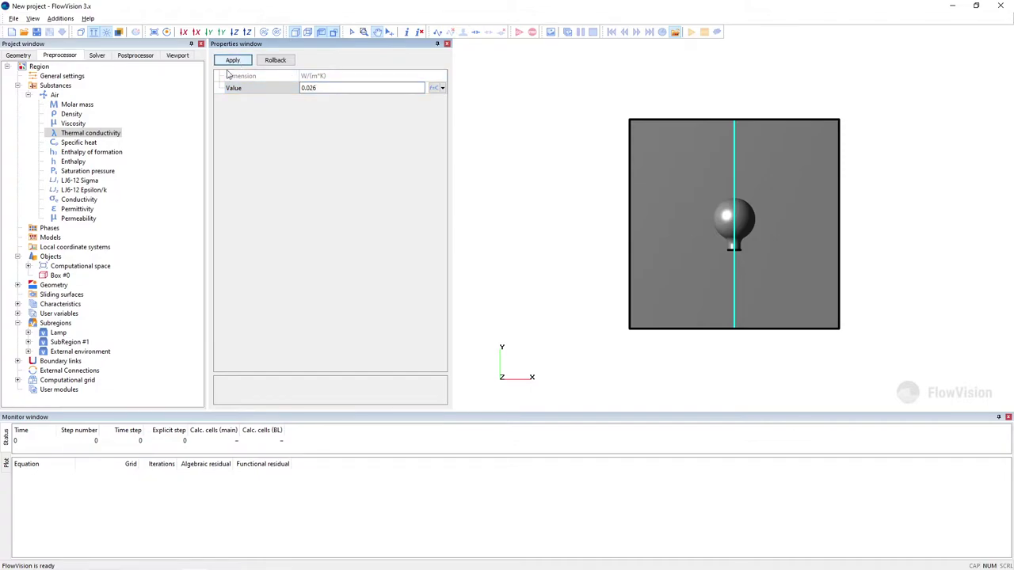
Set the specific heat of Air to 1009 J/(kg*K)
{"action": "left_click", "coordinate": [79, 143]}
{"action": "left_click", "coordinate": [330, 89]}
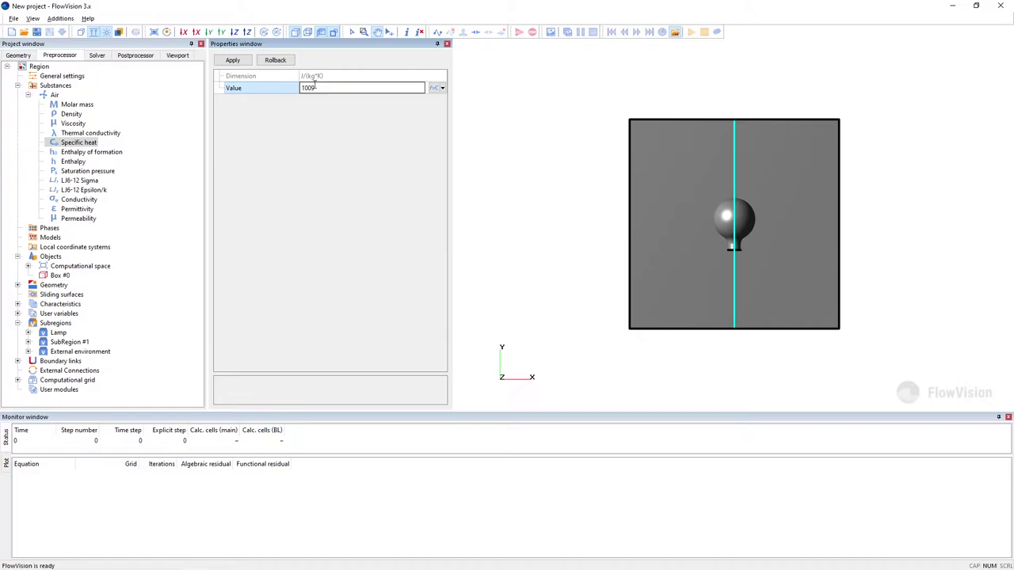
{"action": "left_click", "coordinate": [246, 62]}
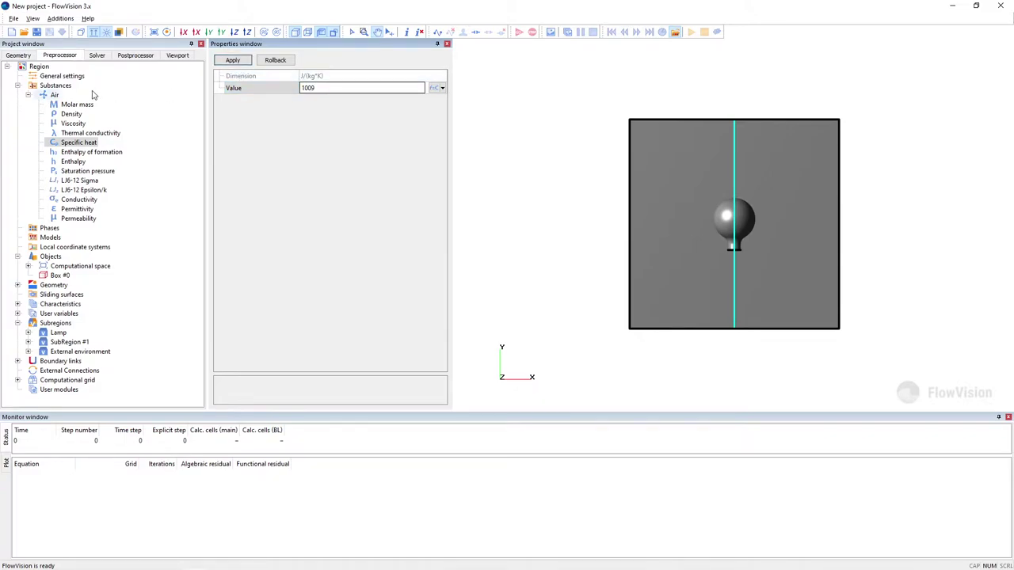
{"action": "left_click", "coordinate": [28, 95]}
Create a second substance named Vacuum with its aggregative state set to Solid
{"action": "left_click", "coordinate": [65, 87]}
{"action": "right_click", "coordinate": [67, 88]}
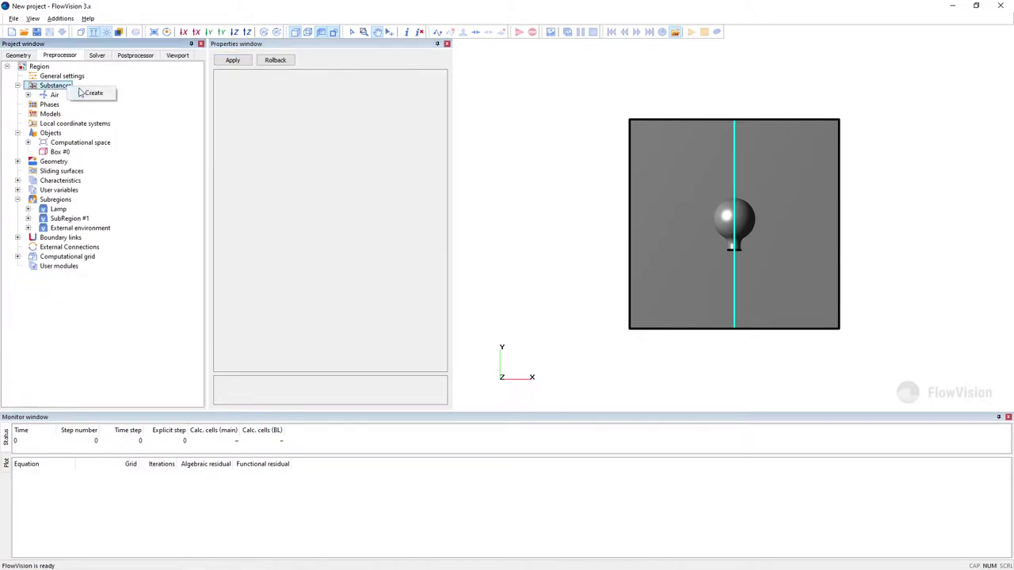
{"action": "left_click", "coordinate": [94, 93]}
{"action": "left_click", "coordinate": [77, 105]}
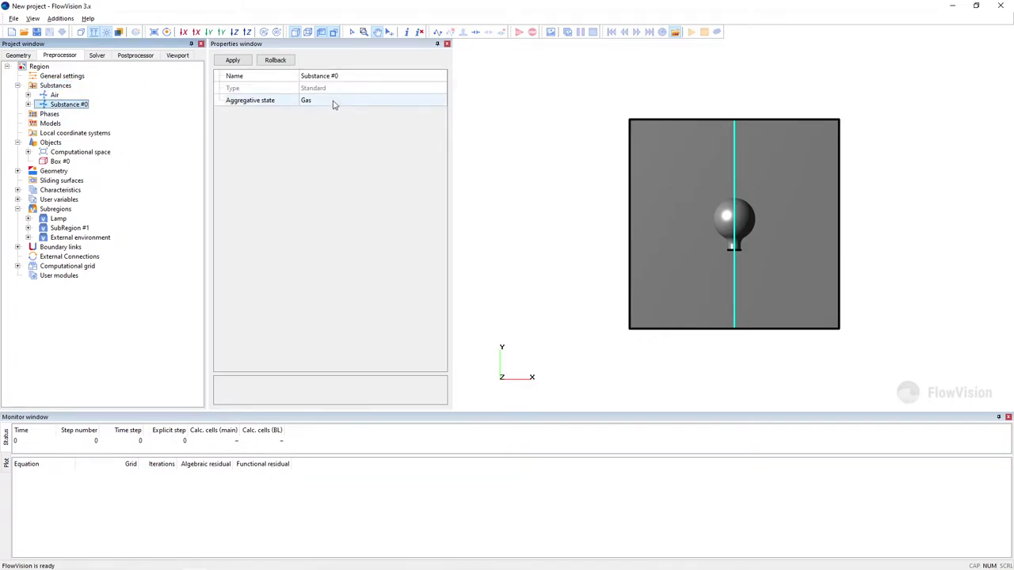
{"action": "left_click", "coordinate": [351, 78]}
{"action": "type", "text": "Vacuum"}
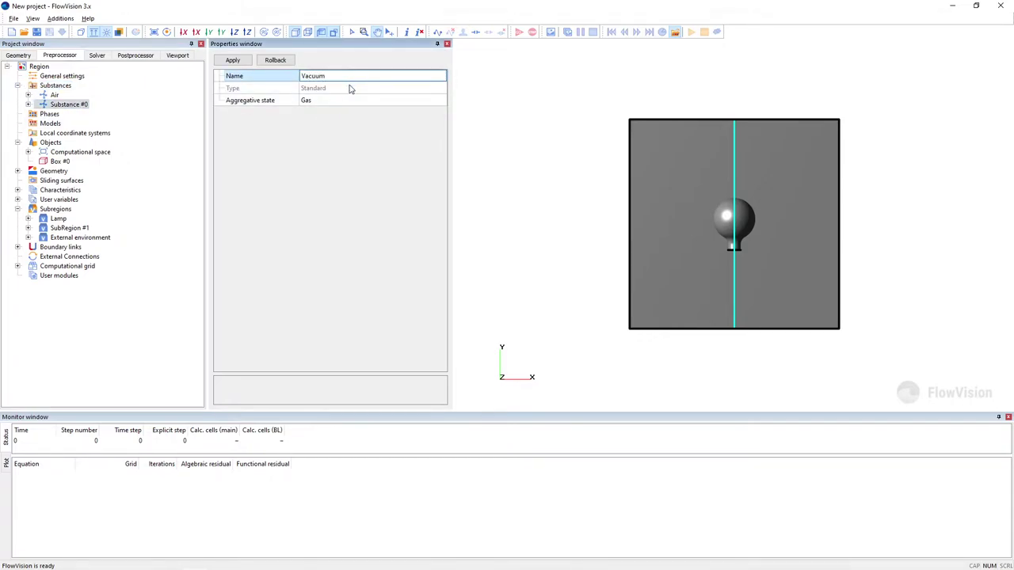
{"action": "left_click", "coordinate": [349, 100]}
{"action": "left_click", "coordinate": [348, 100]}
{"action": "left_click", "coordinate": [340, 109]}
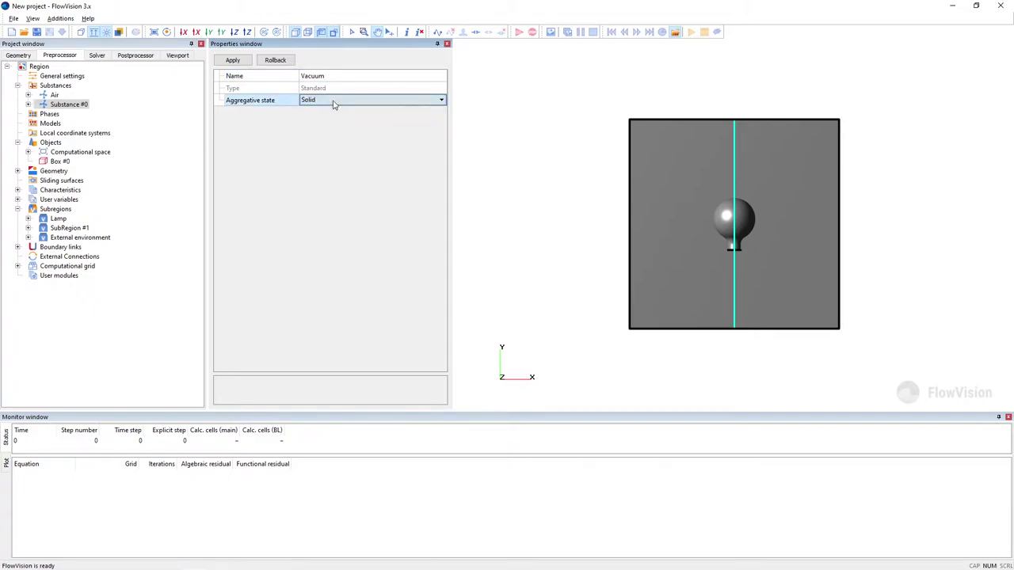
{"action": "left_click", "coordinate": [241, 62]}
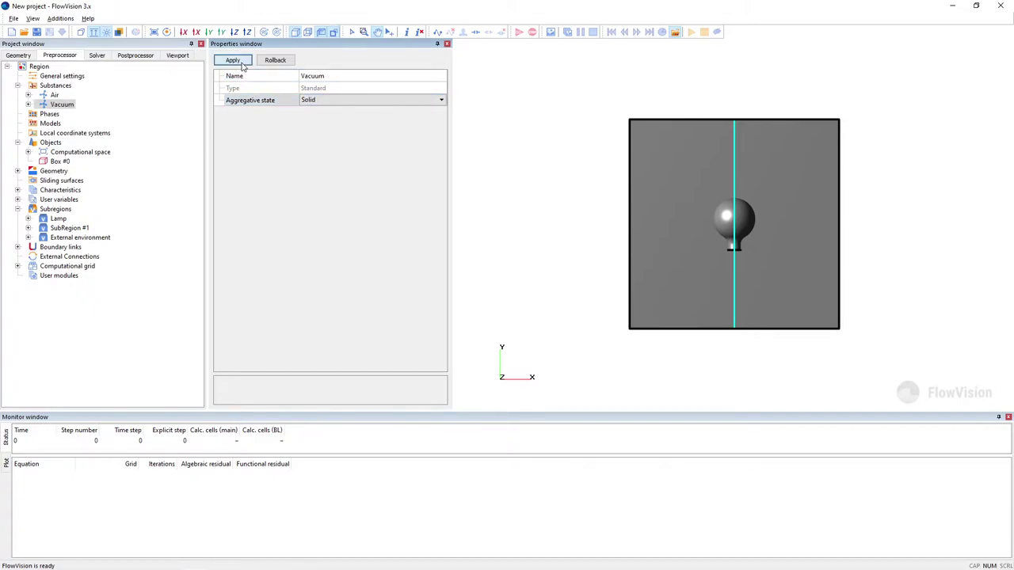
Set the density of the Vacuum substance to 0.001 kg/m^3
{"action": "left_click", "coordinate": [29, 104]}
{"action": "left_click", "coordinate": [70, 124]}
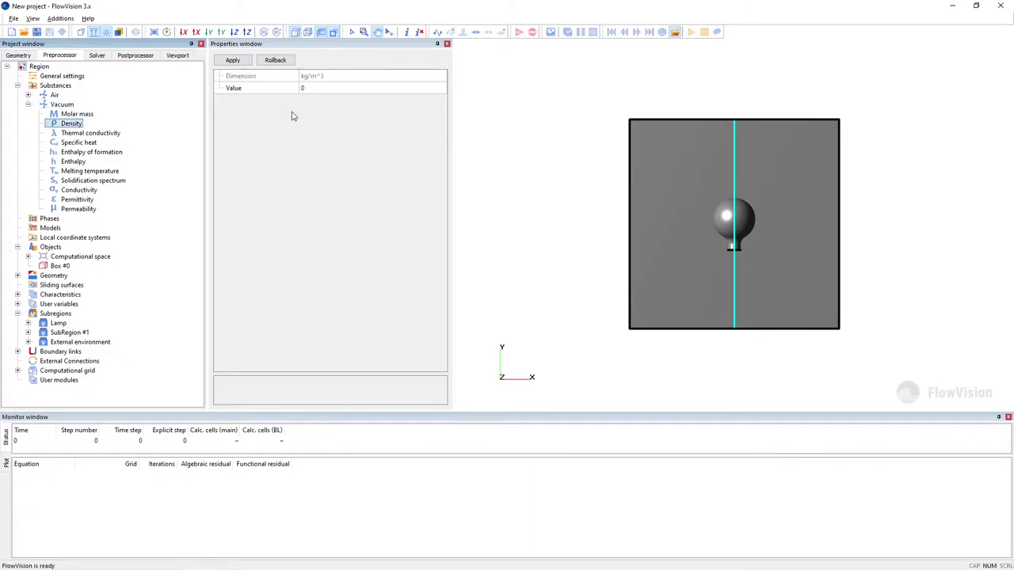
{"action": "left_click", "coordinate": [343, 88]}
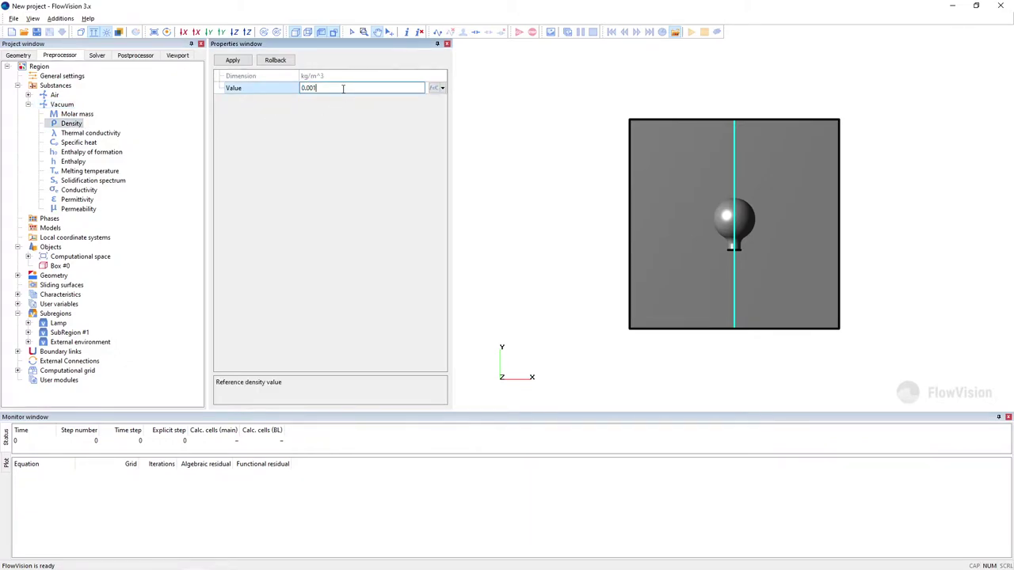
{"action": "left_click", "coordinate": [246, 61]}
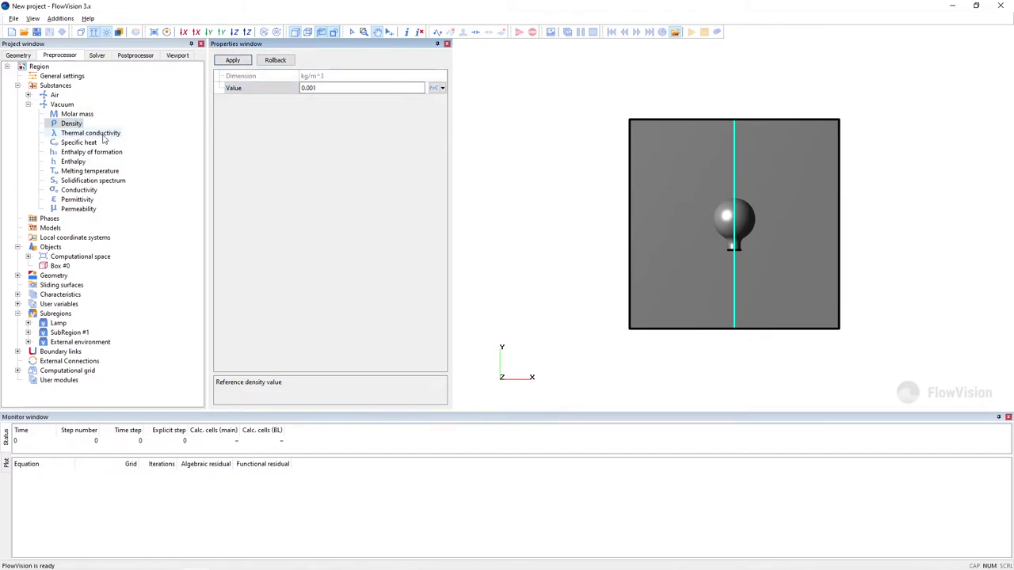
Set the thermal conductivity of the Vacuum substance to 1e-08 W/(m*K)
{"action": "left_click", "coordinate": [101, 135]}
{"action": "left_click", "coordinate": [316, 90]}
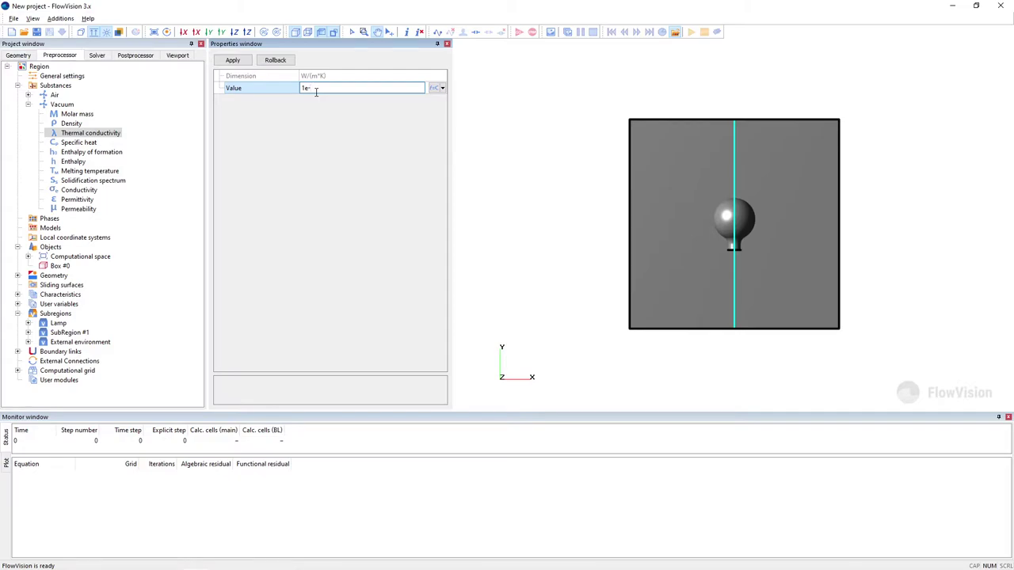
{"action": "left_click", "coordinate": [247, 63]}
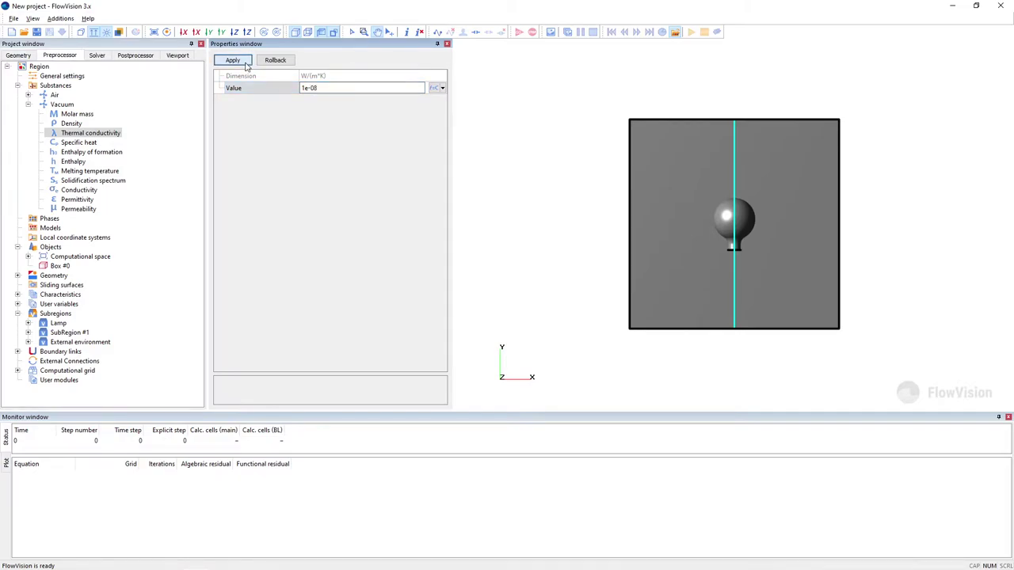
Set the specific heat of the Vacuum substance to 1e8 J/(kg*K)
{"action": "left_click", "coordinate": [123, 141]}
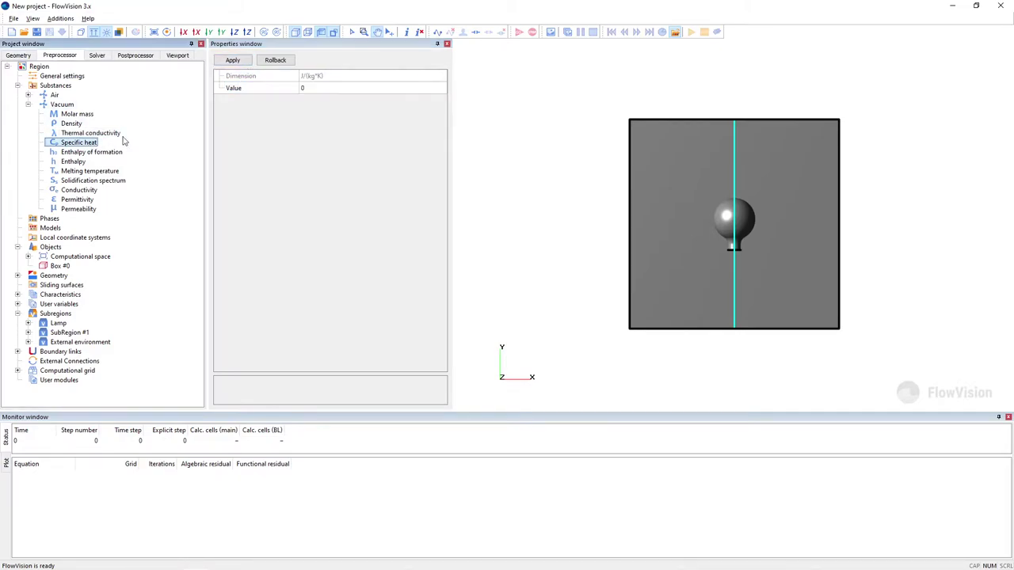
{"action": "left_click", "coordinate": [318, 88]}
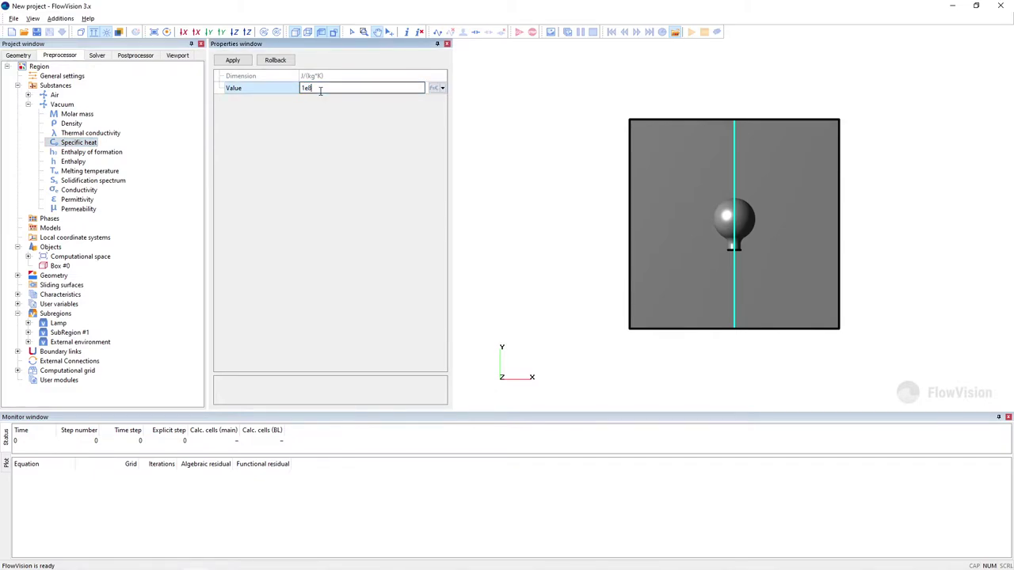
{"action": "left_click", "coordinate": [238, 63]}
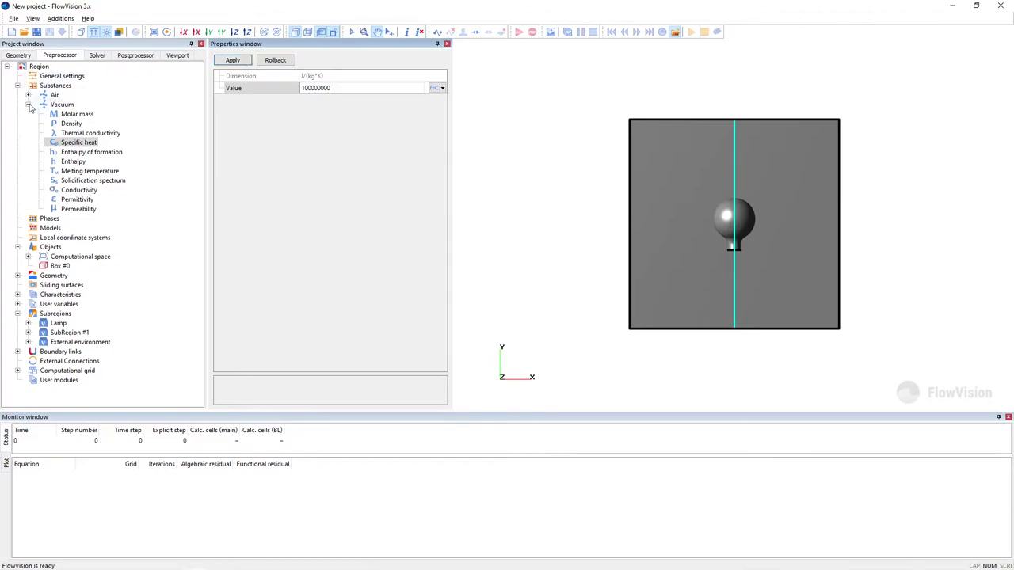
{"action": "left_click", "coordinate": [28, 105]}
Create a continuous phase and name it Air
{"action": "left_click", "coordinate": [49, 116]}
{"action": "right_click", "coordinate": [63, 116]}
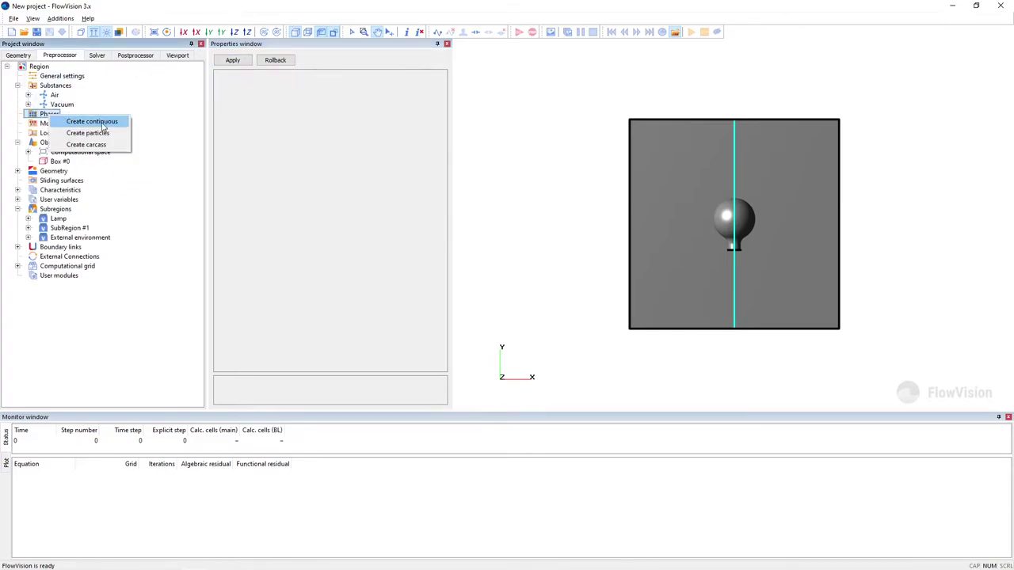
{"action": "left_click", "coordinate": [115, 122]}
{"action": "left_click", "coordinate": [62, 124]}
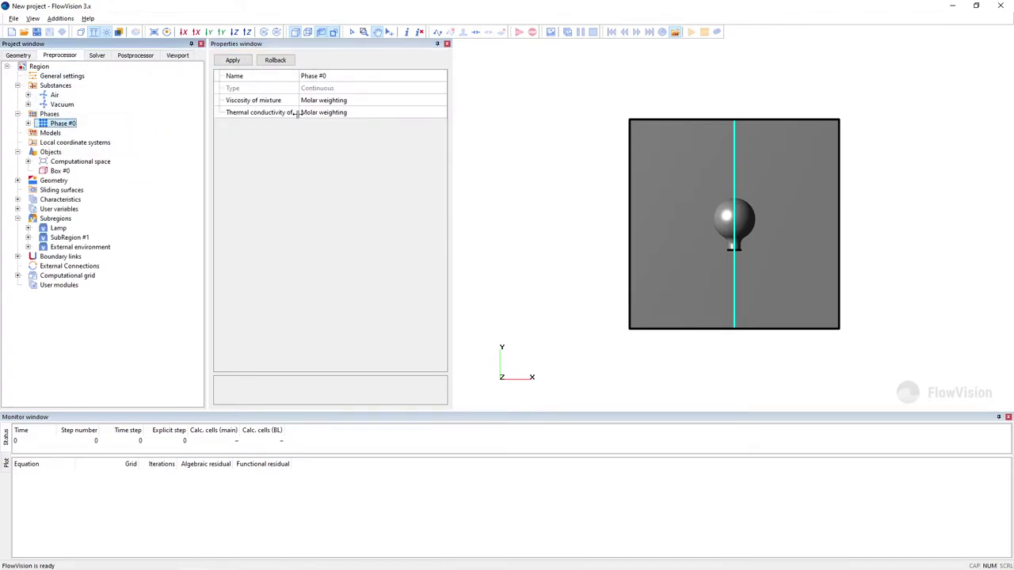
{"action": "left_click", "coordinate": [337, 78]}
{"action": "type", "text": "Air"}
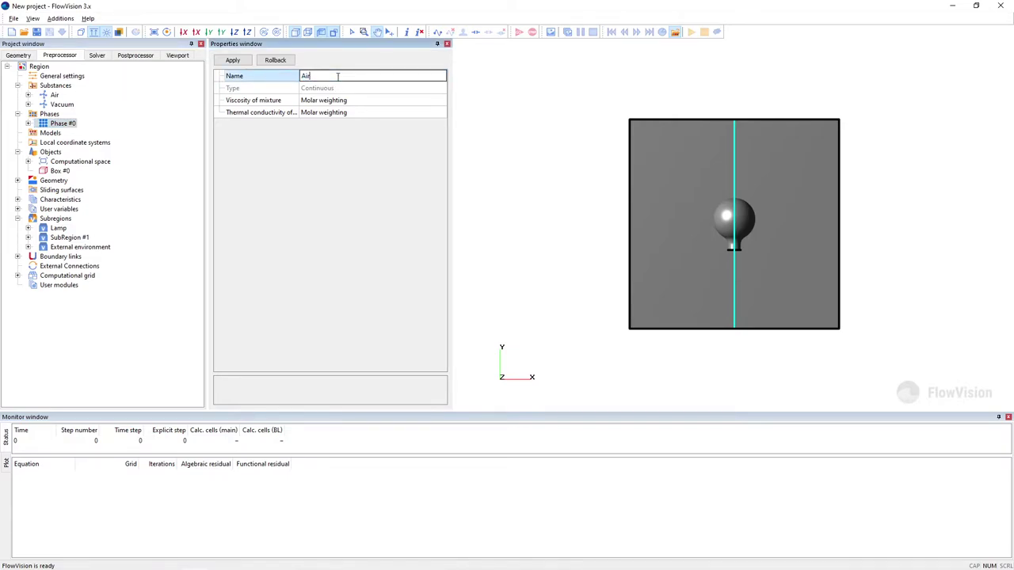
{"action": "left_click", "coordinate": [241, 62]}
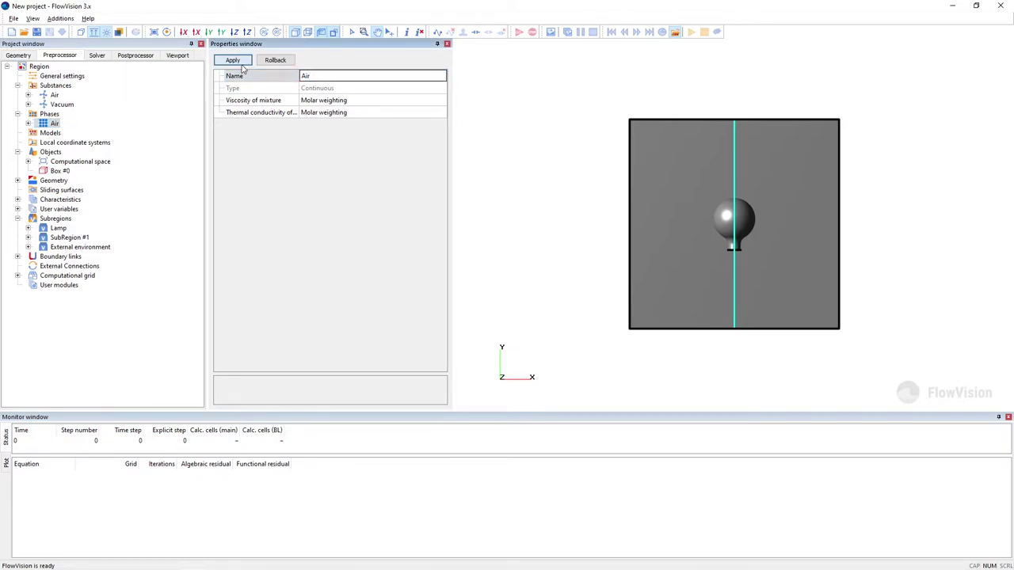
Add the Air substance to the Air phase
{"action": "left_click", "coordinate": [28, 123]}
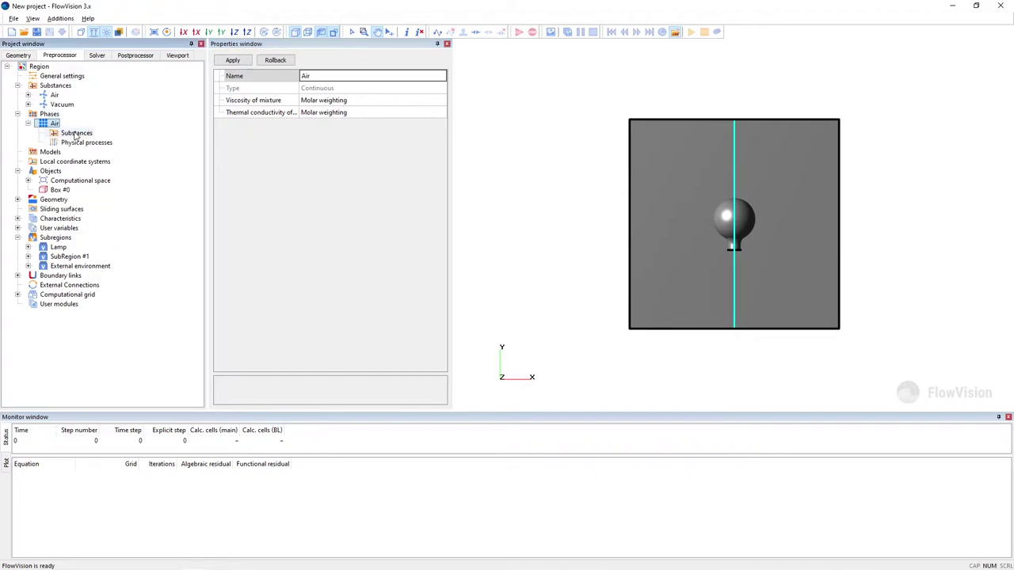
{"action": "left_click", "coordinate": [73, 133]}
{"action": "right_click", "coordinate": [83, 133]}
{"action": "left_click", "coordinate": [151, 140]}
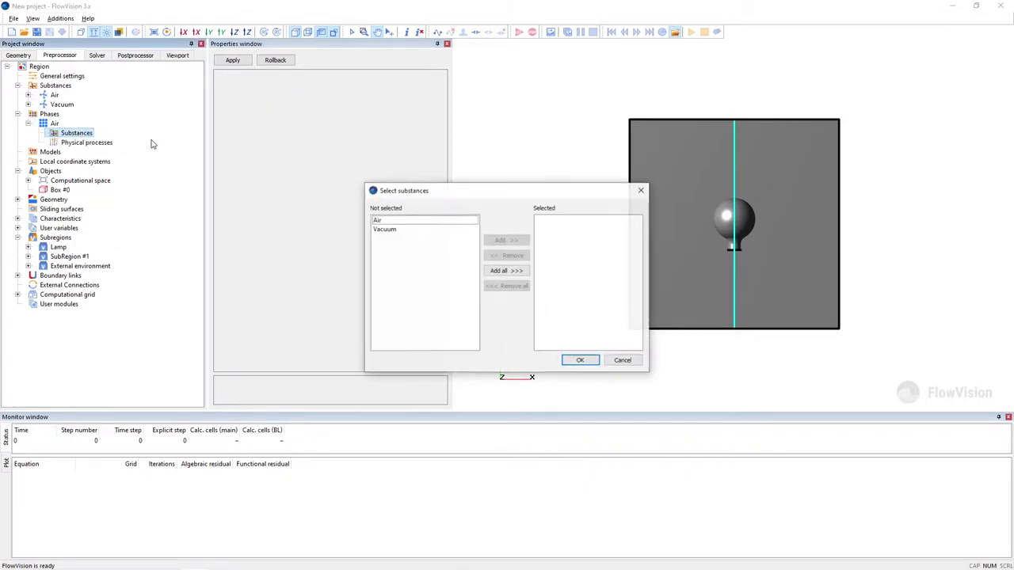
{"action": "left_click", "coordinate": [390, 220]}
{"action": "left_click", "coordinate": [505, 240]}
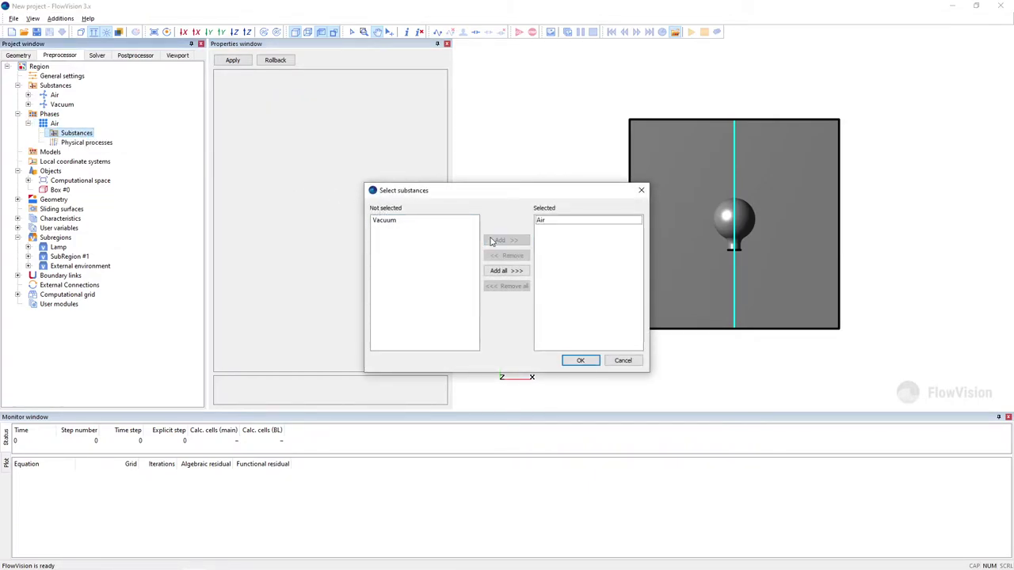
{"action": "left_click", "coordinate": [580, 361]}
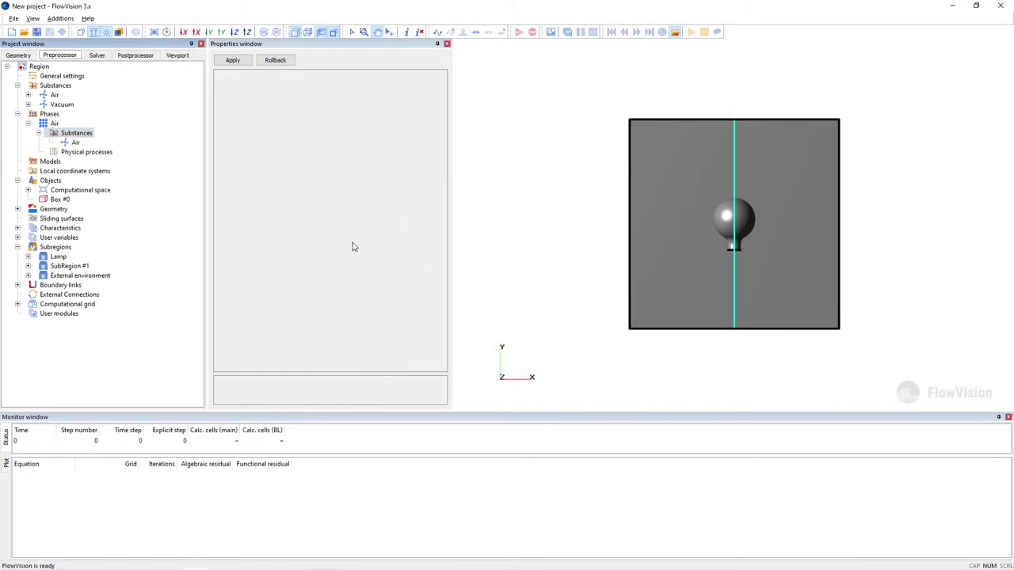
Set the Air phase's physical processes to Heat transfer via h and the Navier-Stokes model for motion
{"action": "left_click", "coordinate": [109, 152]}
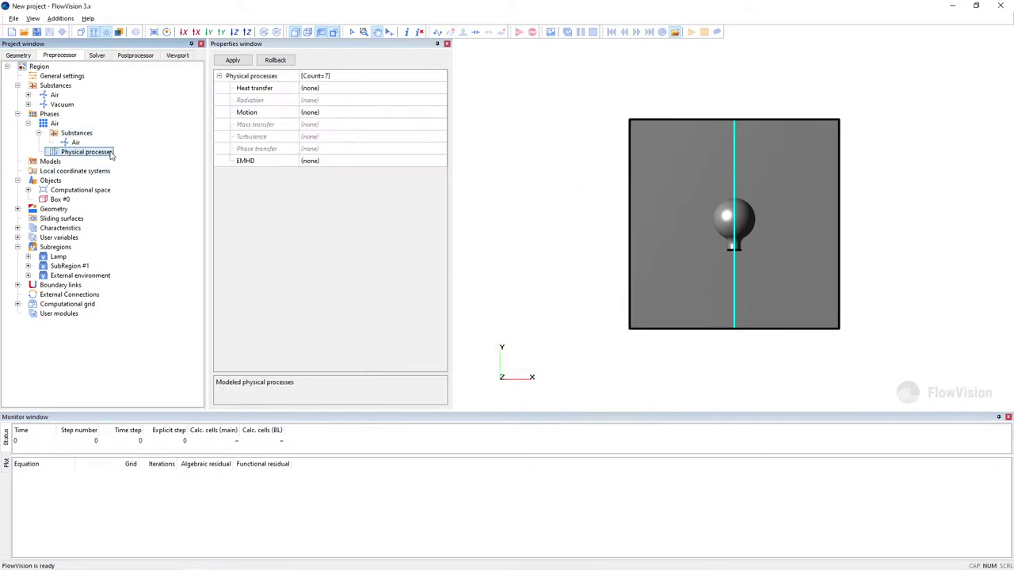
{"action": "left_click", "coordinate": [360, 89]}
{"action": "left_click", "coordinate": [361, 88]}
{"action": "left_click", "coordinate": [369, 111]}
{"action": "left_click", "coordinate": [369, 112]}
{"action": "left_click", "coordinate": [365, 117]}
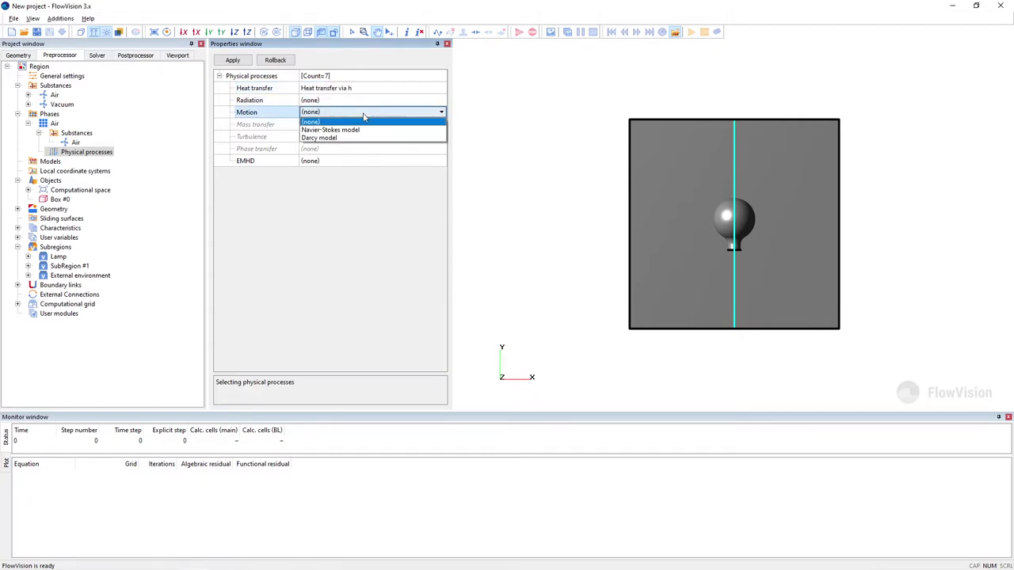
{"action": "left_click", "coordinate": [362, 130]}
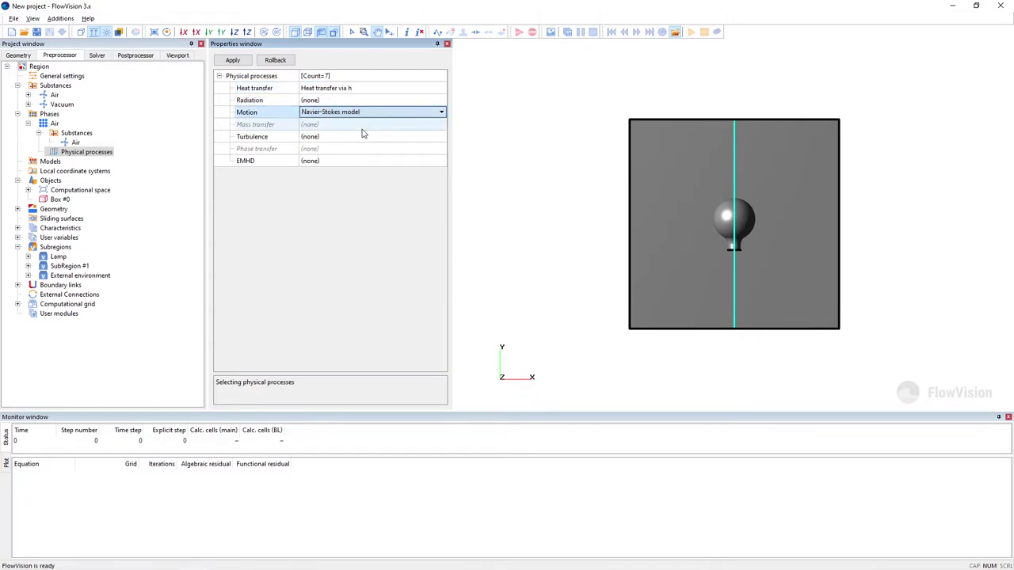
{"action": "left_click", "coordinate": [234, 61]}
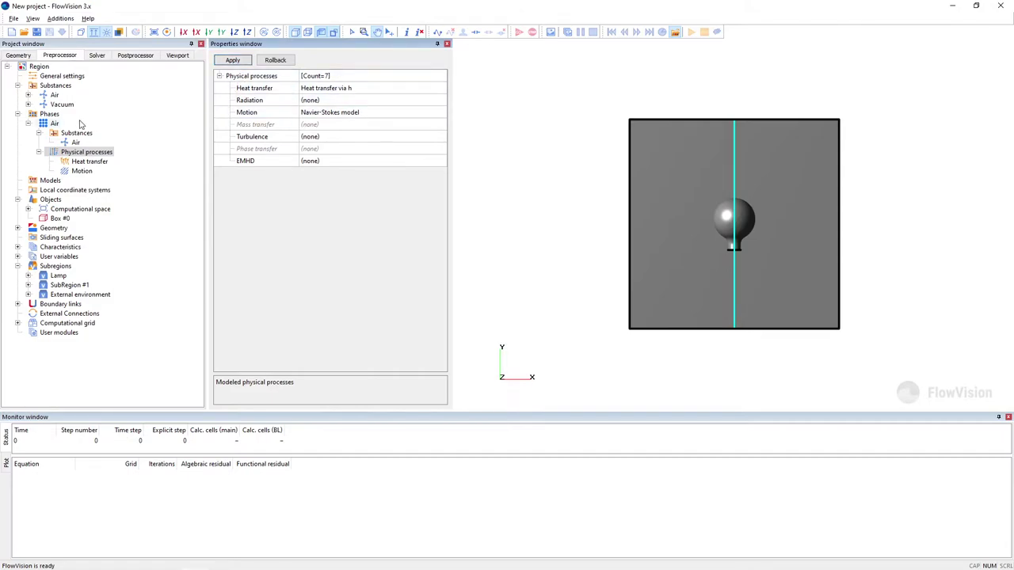
{"action": "left_click", "coordinate": [28, 124]}
Create a second continuous phase and name it Vacuum
{"action": "left_click", "coordinate": [49, 114]}
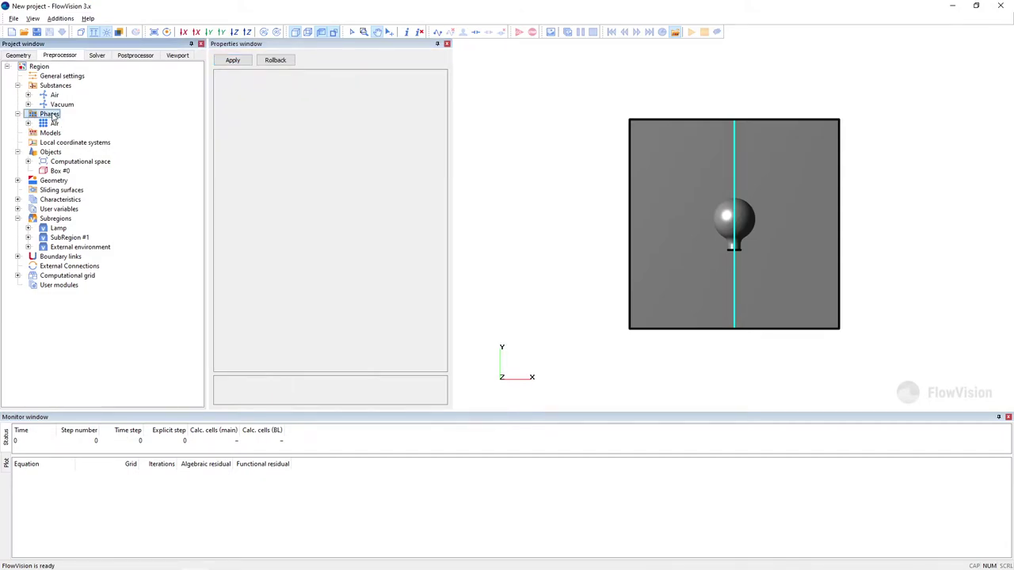
{"action": "right_click", "coordinate": [53, 116]}
{"action": "left_click", "coordinate": [106, 120]}
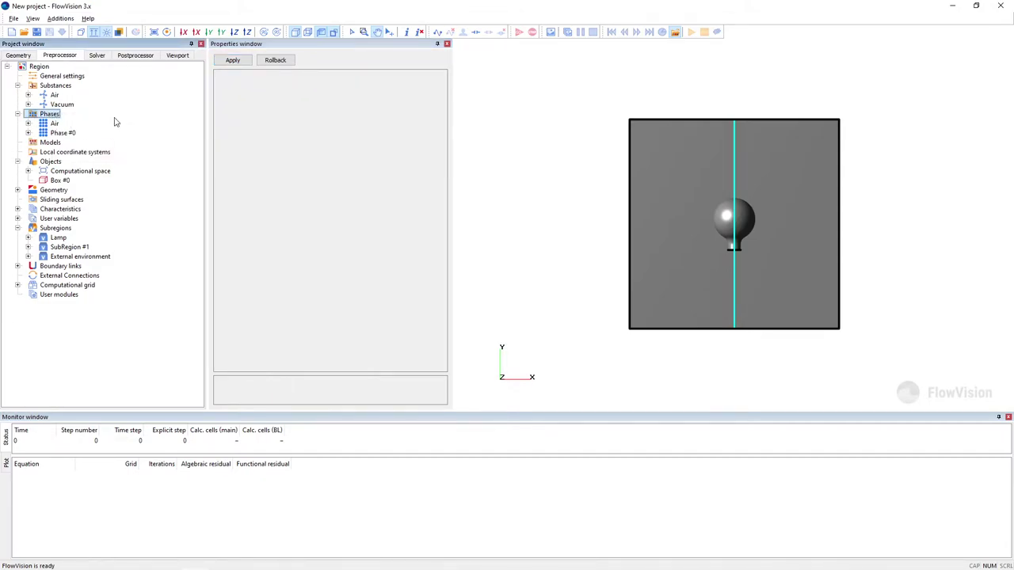
{"action": "left_click", "coordinate": [69, 133]}
{"action": "left_click", "coordinate": [359, 77]}
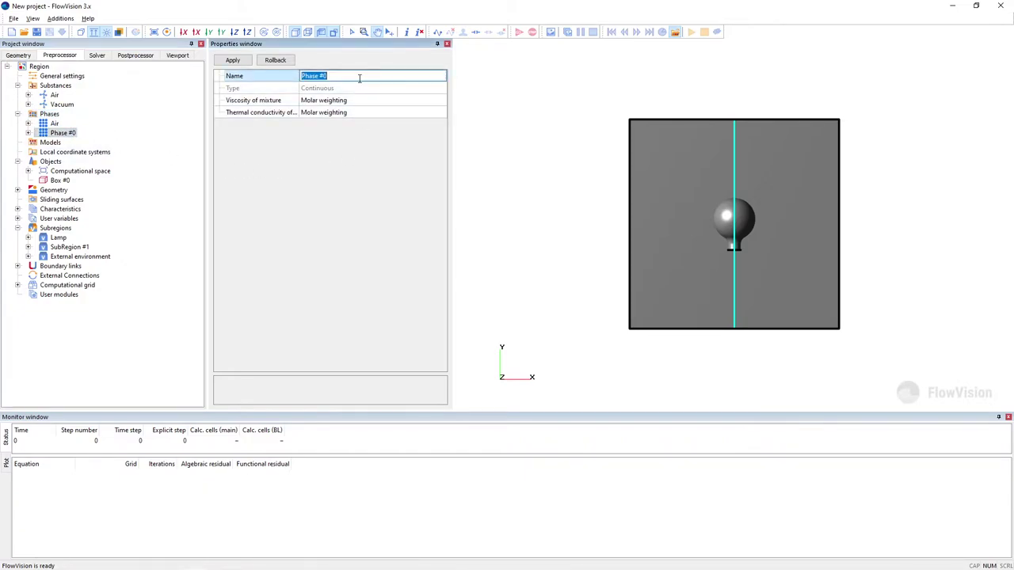
{"action": "type", "text": "V"}
{"action": "left_click", "coordinate": [247, 63]}
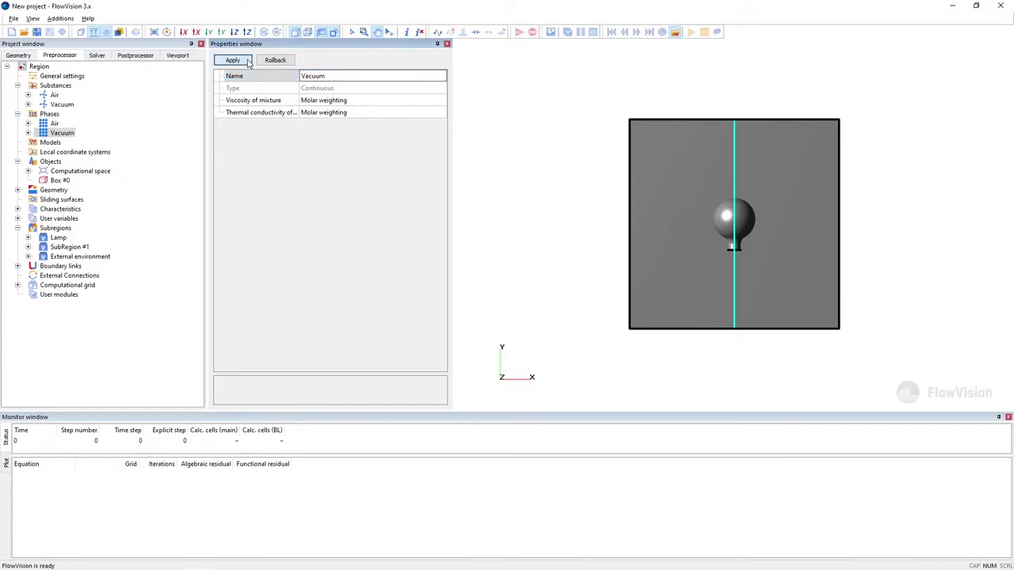
Add the Vacuum substance to the Vacuum phase
{"action": "left_click", "coordinate": [28, 133]}
{"action": "left_click", "coordinate": [70, 143]}
{"action": "right_click", "coordinate": [77, 143]}
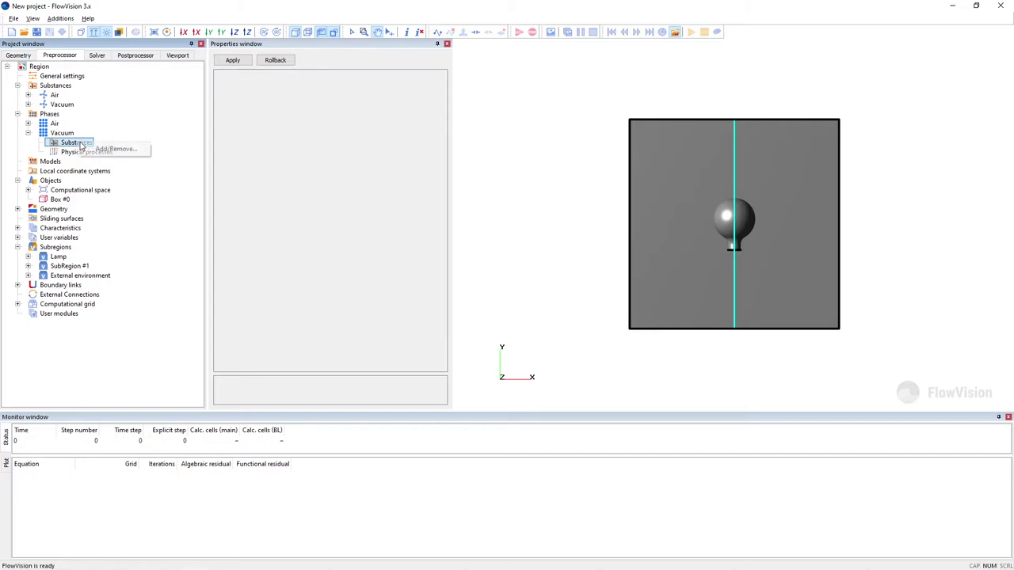
{"action": "left_click", "coordinate": [119, 148]}
{"action": "left_click", "coordinate": [393, 229]}
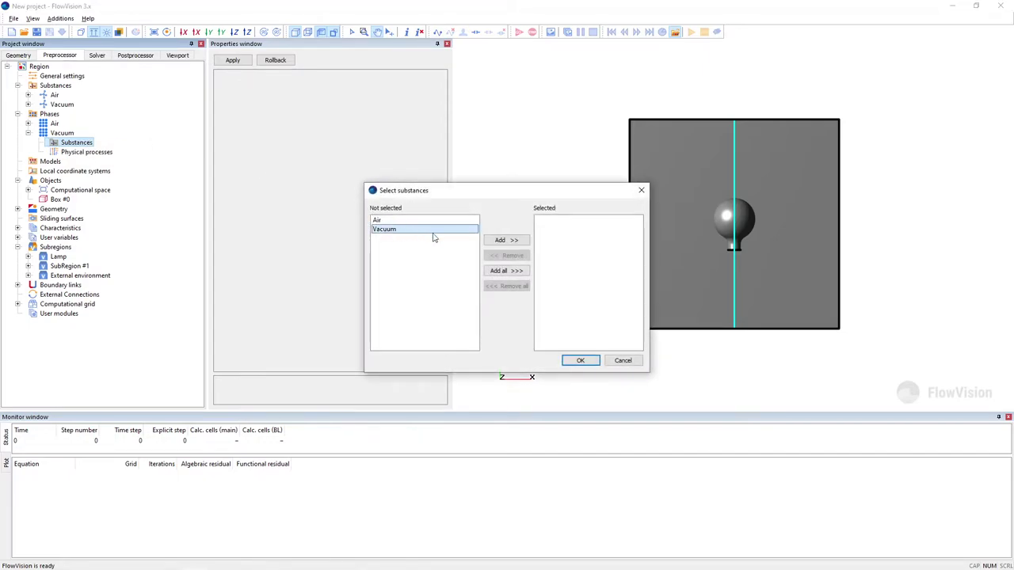
{"action": "left_click", "coordinate": [502, 239]}
{"action": "left_click", "coordinate": [580, 360]}
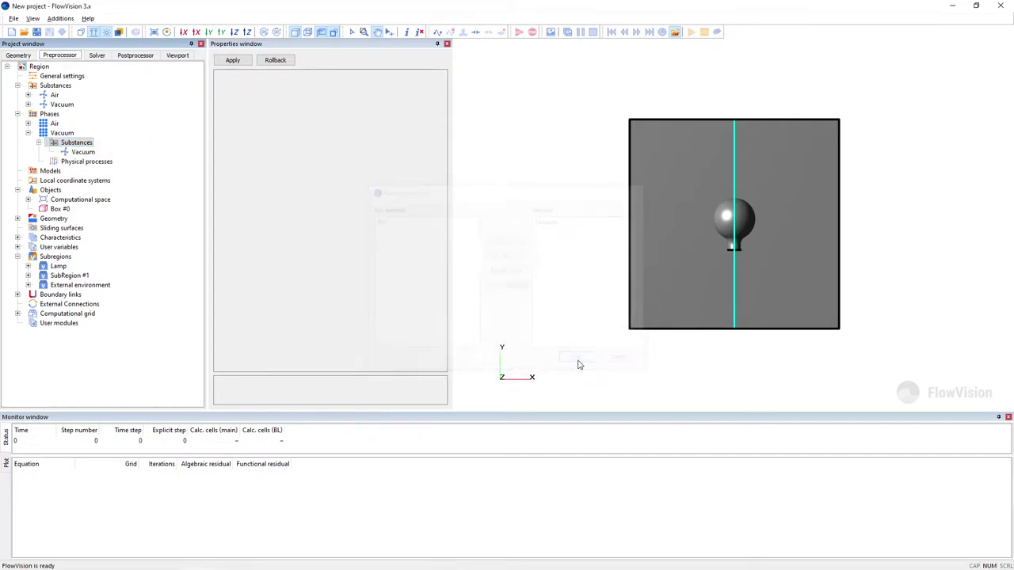
Set the Vacuum phase's physical processes to Heat transfer via h and P1 radiation
{"action": "left_click", "coordinate": [108, 163]}
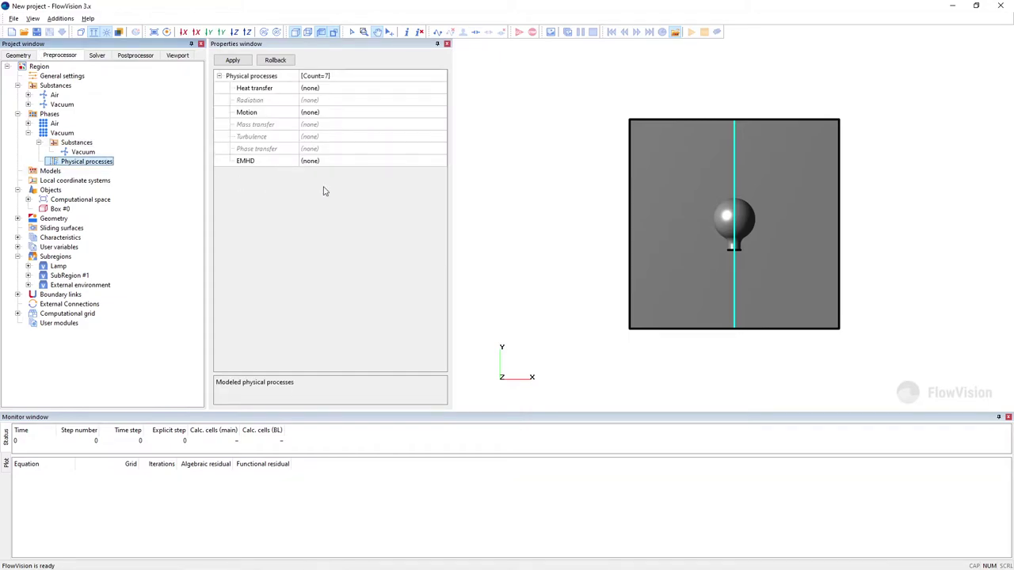
{"action": "left_click", "coordinate": [380, 90]}
{"action": "left_click", "coordinate": [380, 89]}
{"action": "left_click", "coordinate": [374, 106]}
{"action": "left_click", "coordinate": [373, 100]}
{"action": "left_click", "coordinate": [373, 100]}
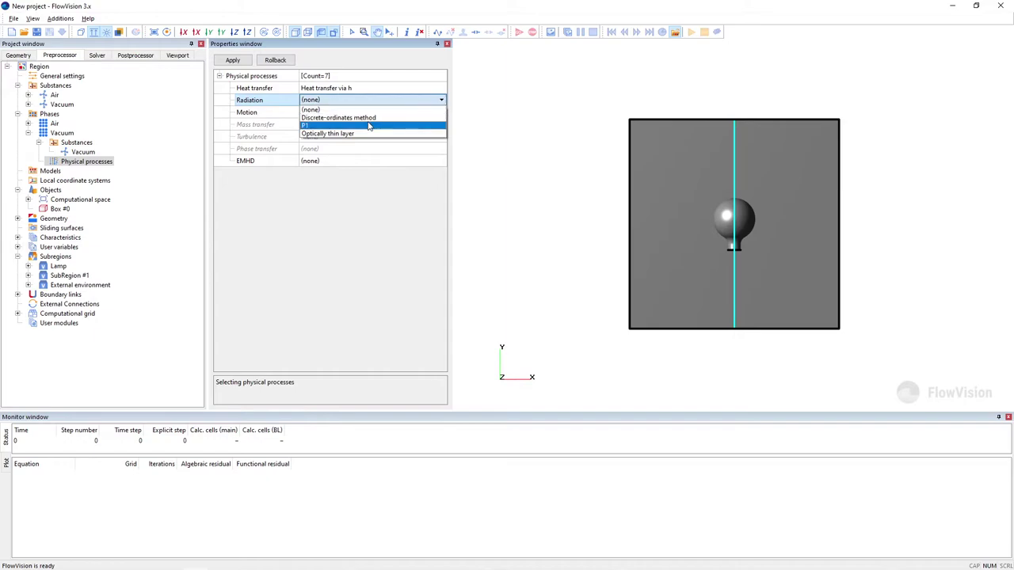
{"action": "left_click", "coordinate": [369, 125]}
{"action": "left_click", "coordinate": [233, 61]}
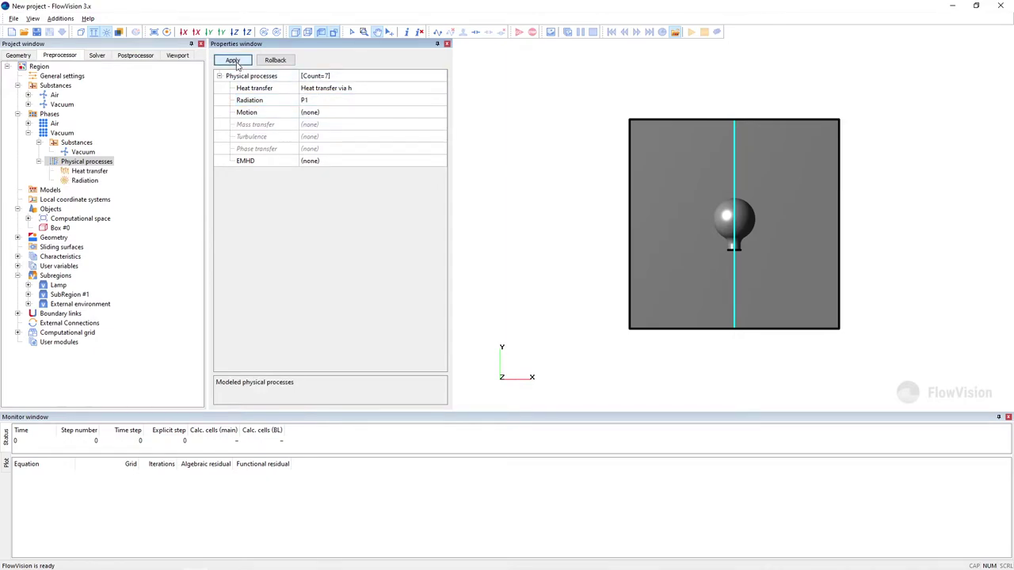
{"action": "left_click", "coordinate": [28, 132]}
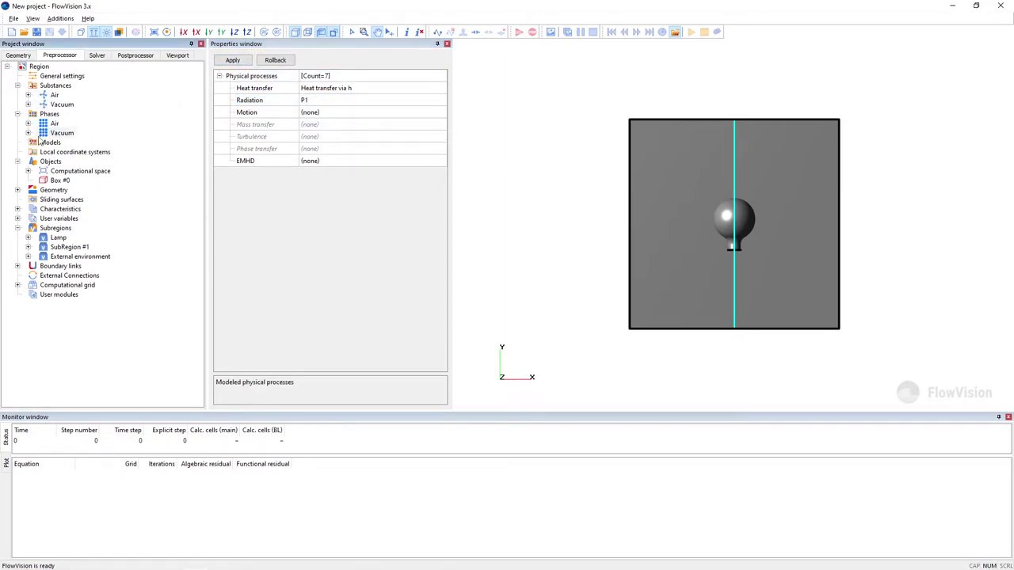
Create a computational model and name it Air
{"action": "left_click", "coordinate": [49, 142]}
{"action": "right_click", "coordinate": [57, 145]}
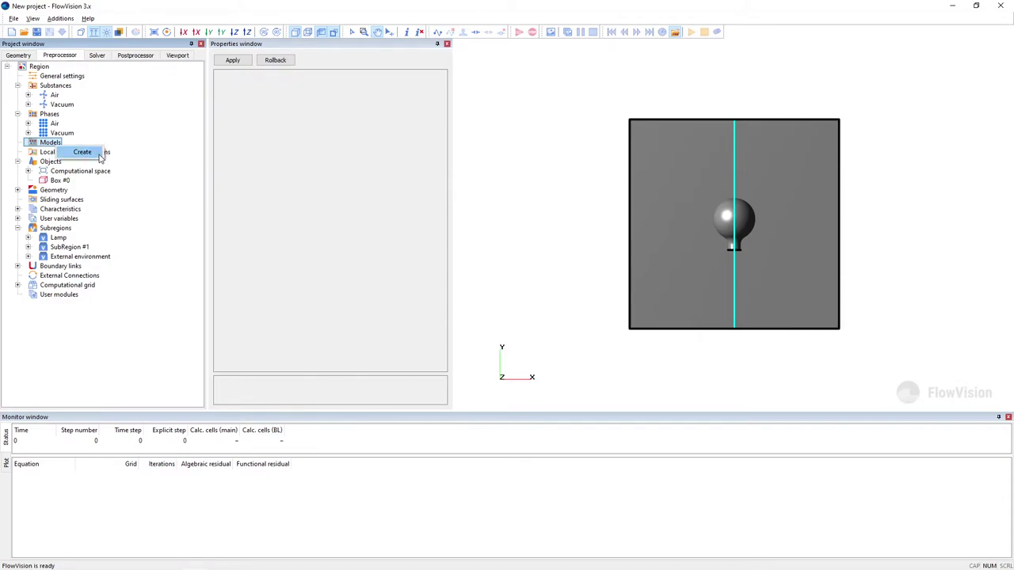
{"action": "left_click", "coordinate": [98, 155]}
{"action": "left_click", "coordinate": [347, 75]}
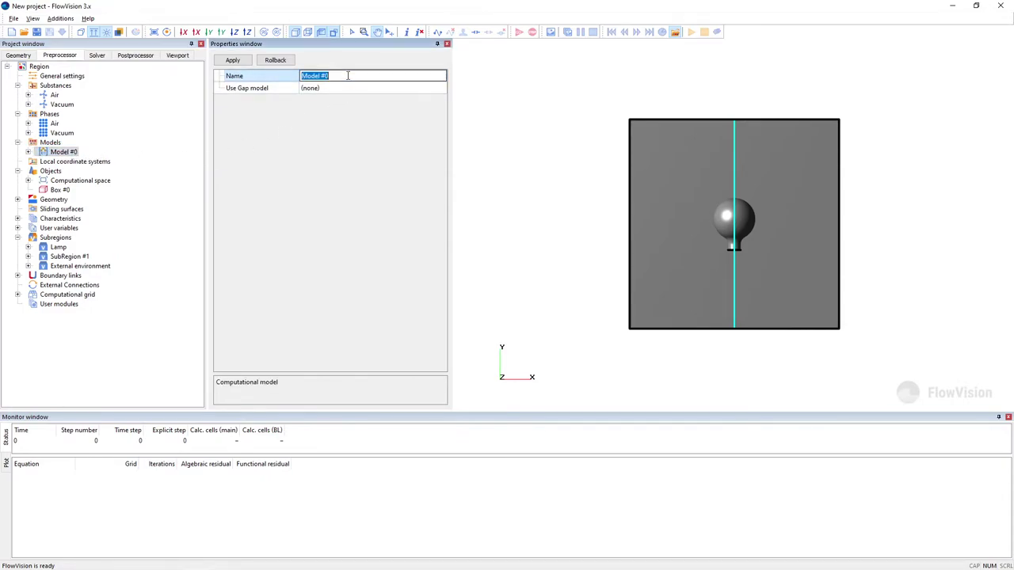
{"action": "type", "text": "Ai"}
{"action": "left_click", "coordinate": [232, 61]}
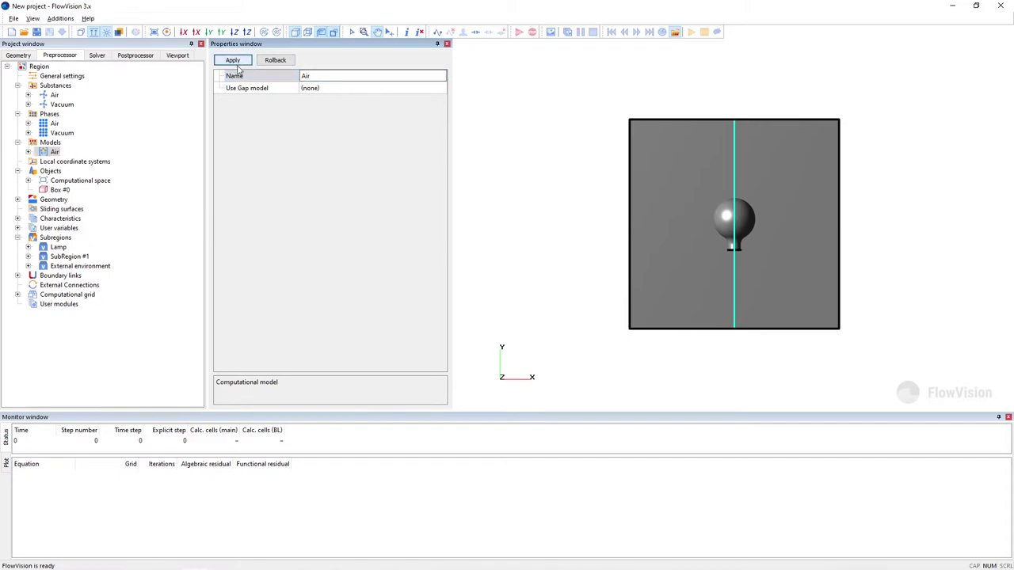
Add the Air phase to the Air model
{"action": "left_click", "coordinate": [28, 153]}
{"action": "left_click", "coordinate": [72, 162]}
{"action": "left_click", "coordinate": [112, 169]}
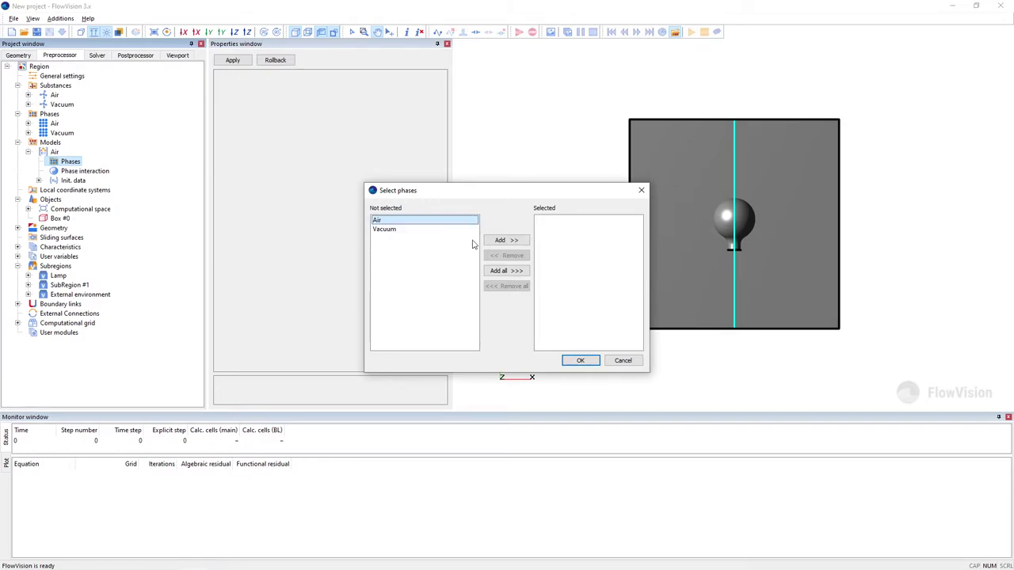
{"action": "left_click", "coordinate": [505, 240]}
{"action": "left_click", "coordinate": [580, 361]}
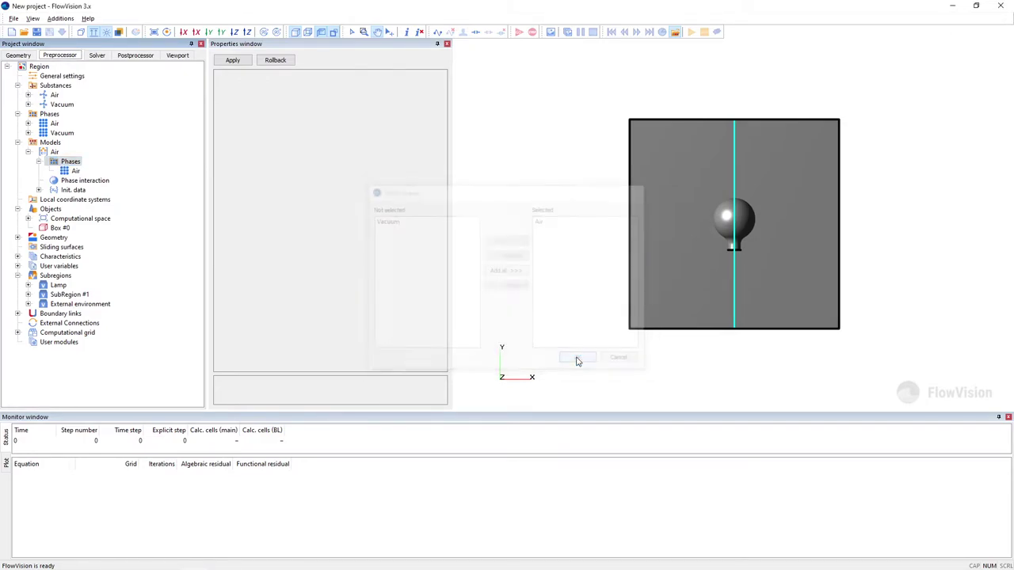
{"action": "left_click", "coordinate": [29, 152]}
Create a second computational model and name it Vacuum
{"action": "right_click", "coordinate": [54, 144]}
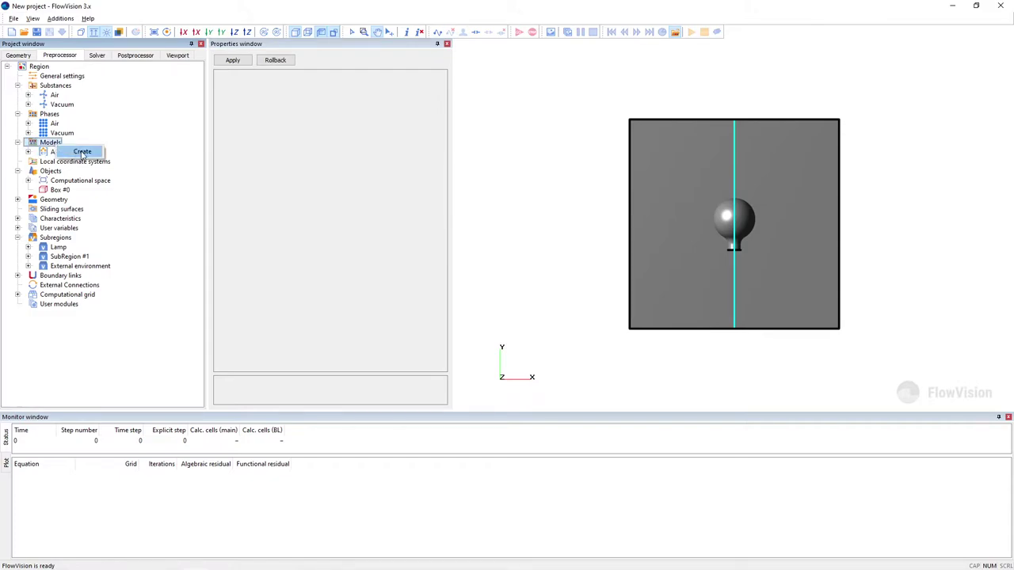
{"action": "left_click", "coordinate": [82, 153]}
{"action": "left_click", "coordinate": [68, 162]}
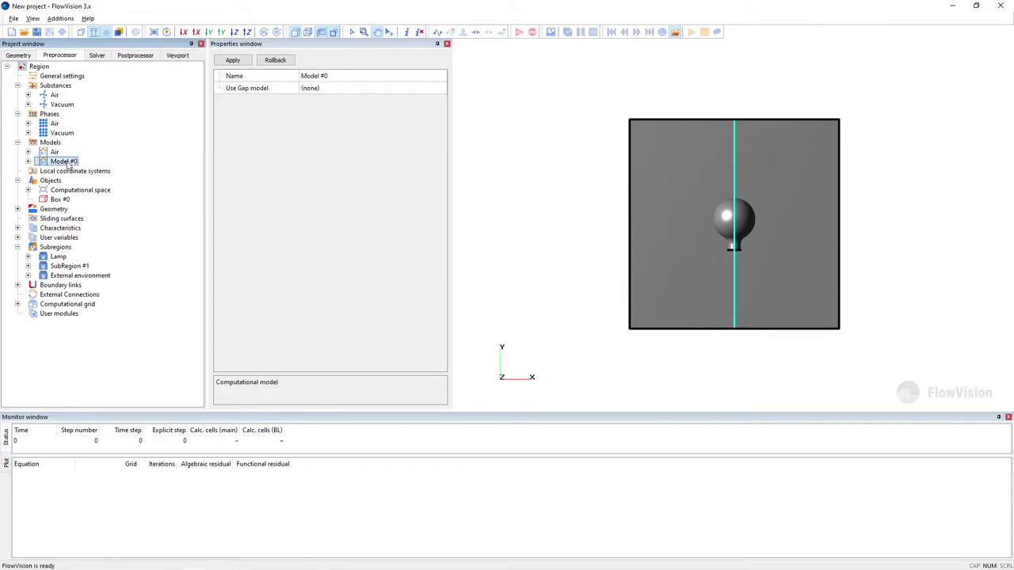
{"action": "left_click", "coordinate": [338, 76]}
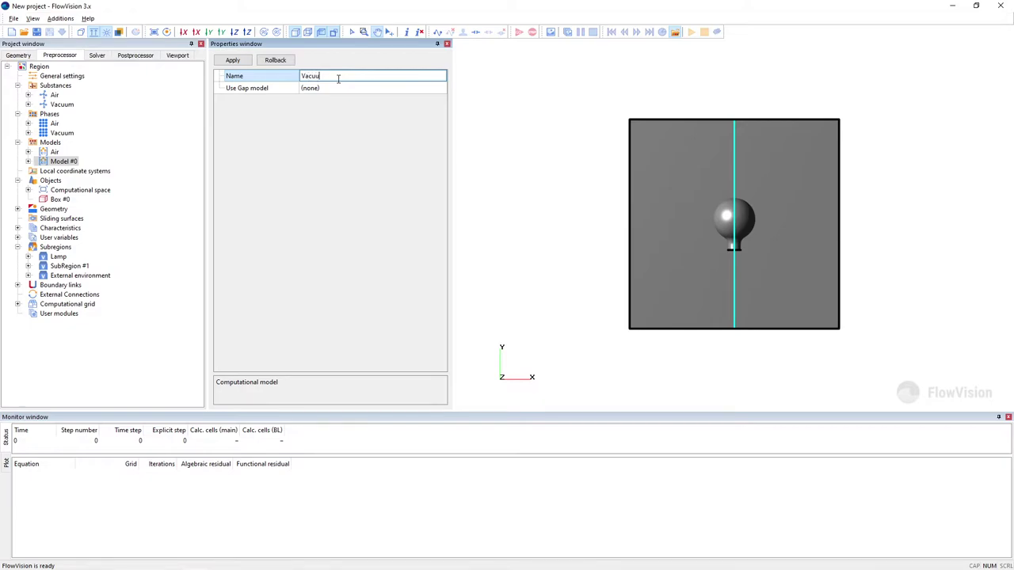
{"action": "left_click", "coordinate": [241, 65]}
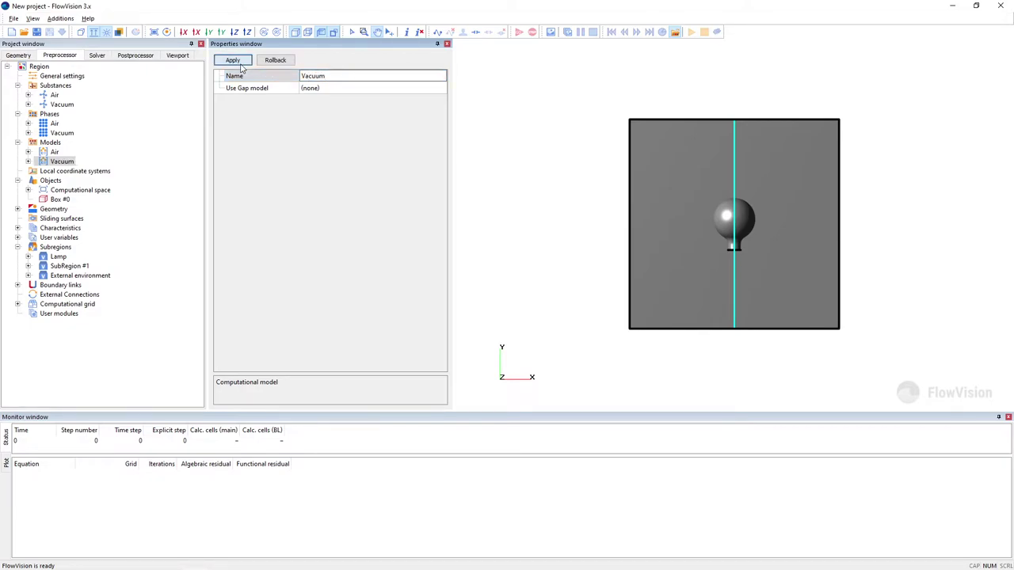
Add the Vacuum phase to the Vacuum model
{"action": "left_click", "coordinate": [28, 162]}
{"action": "left_click", "coordinate": [69, 172]}
{"action": "right_click", "coordinate": [70, 173]}
{"action": "left_click", "coordinate": [103, 176]}
{"action": "left_click", "coordinate": [388, 229]}
{"action": "left_click", "coordinate": [503, 240]}
{"action": "left_click", "coordinate": [580, 361]}
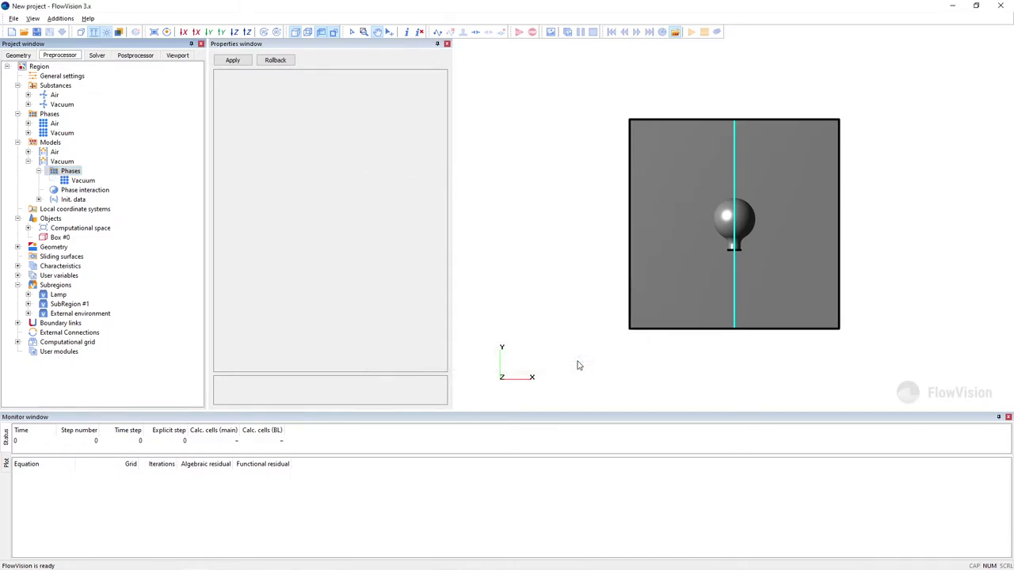
{"action": "left_click", "coordinate": [28, 162]}
{"action": "left_click", "coordinate": [17, 142]}
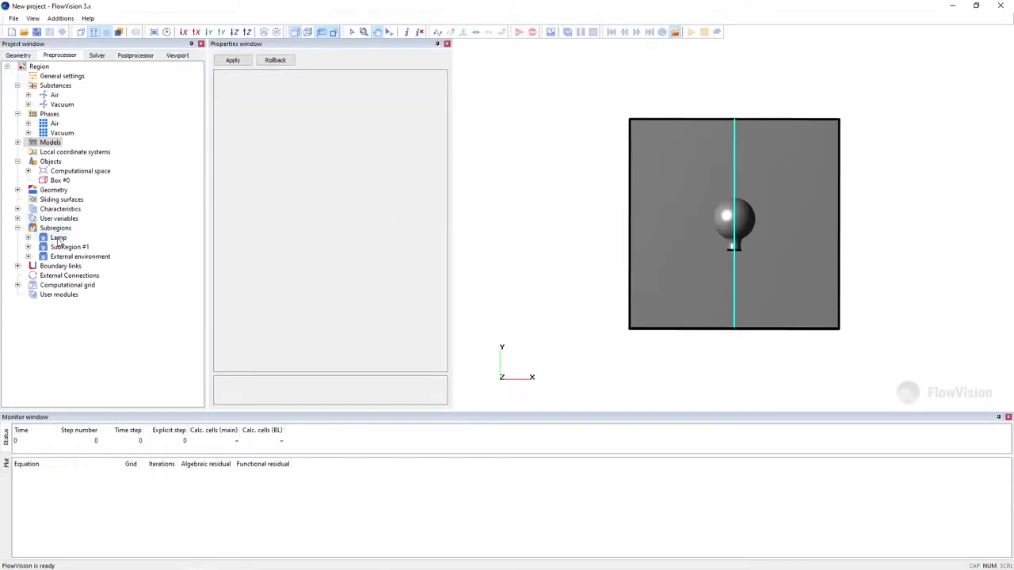
Assign the Vacuum model to the Lamp subregion
{"action": "left_click", "coordinate": [58, 238]}
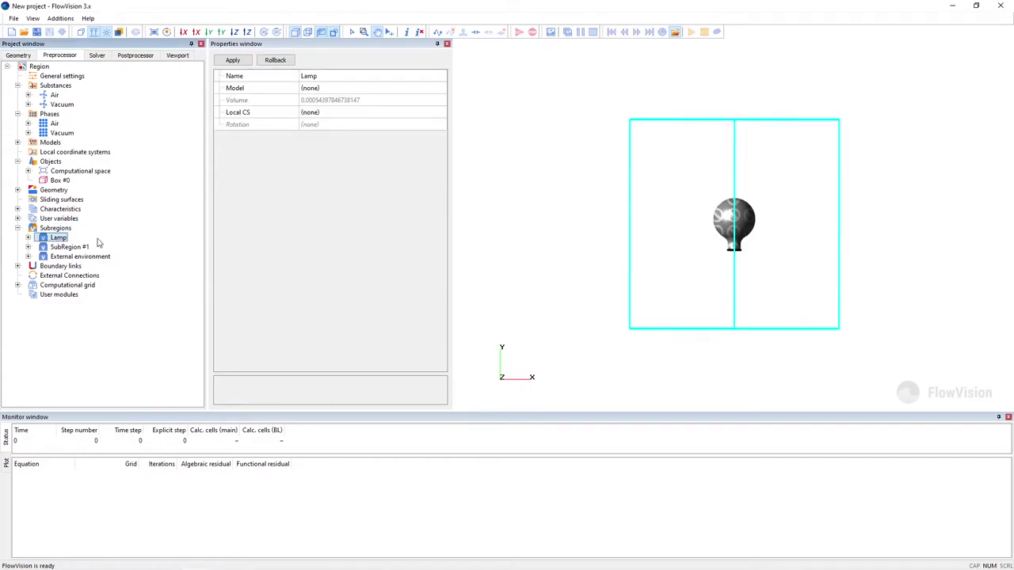
{"action": "left_click", "coordinate": [362, 88]}
{"action": "left_click", "coordinate": [368, 89]}
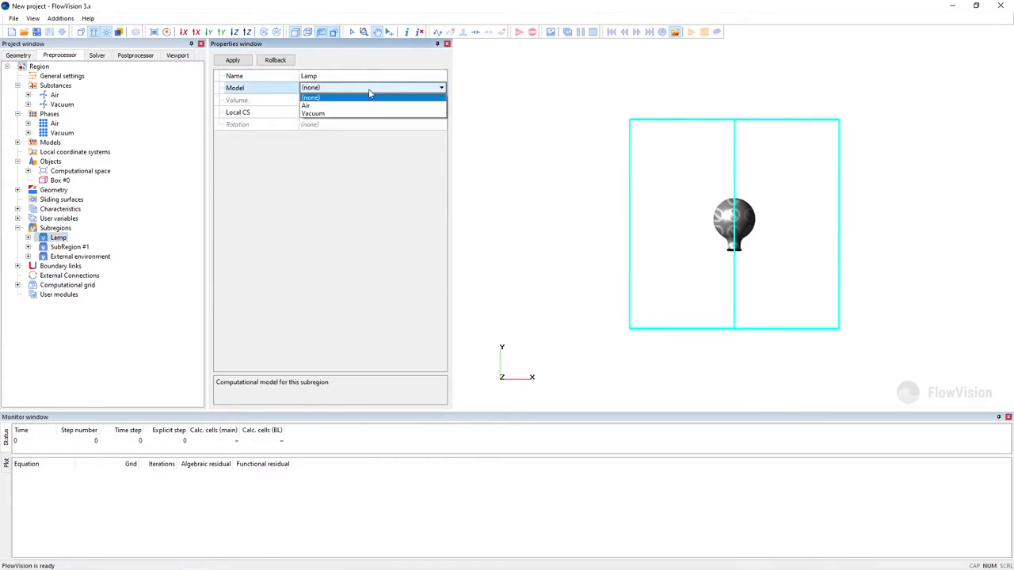
{"action": "left_click", "coordinate": [371, 114]}
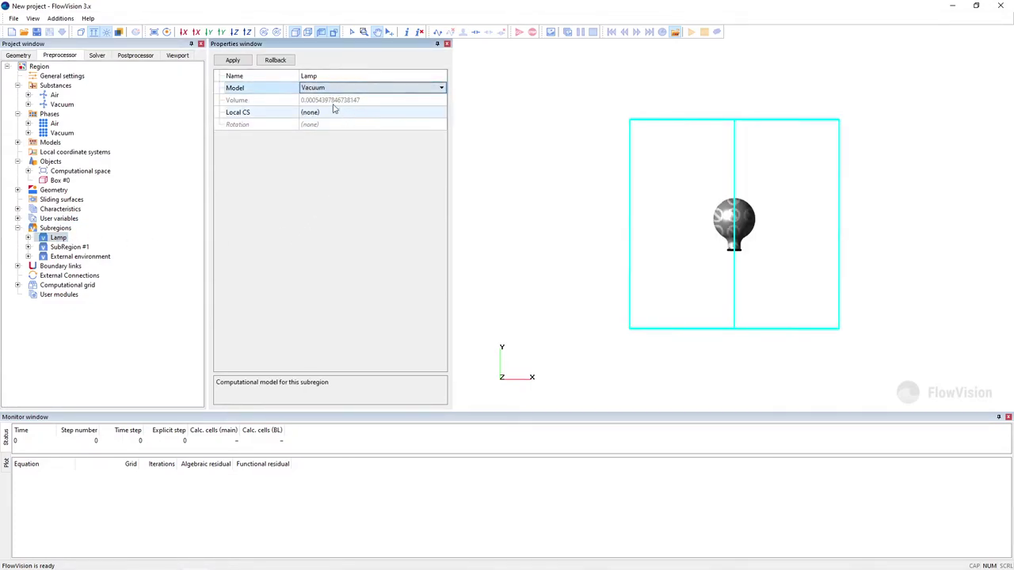
Create two additional boundary conditions in the Lamp subregion
{"action": "left_click", "coordinate": [27, 238]}
{"action": "left_click", "coordinate": [89, 248]}
{"action": "right_click", "coordinate": [119, 247]}
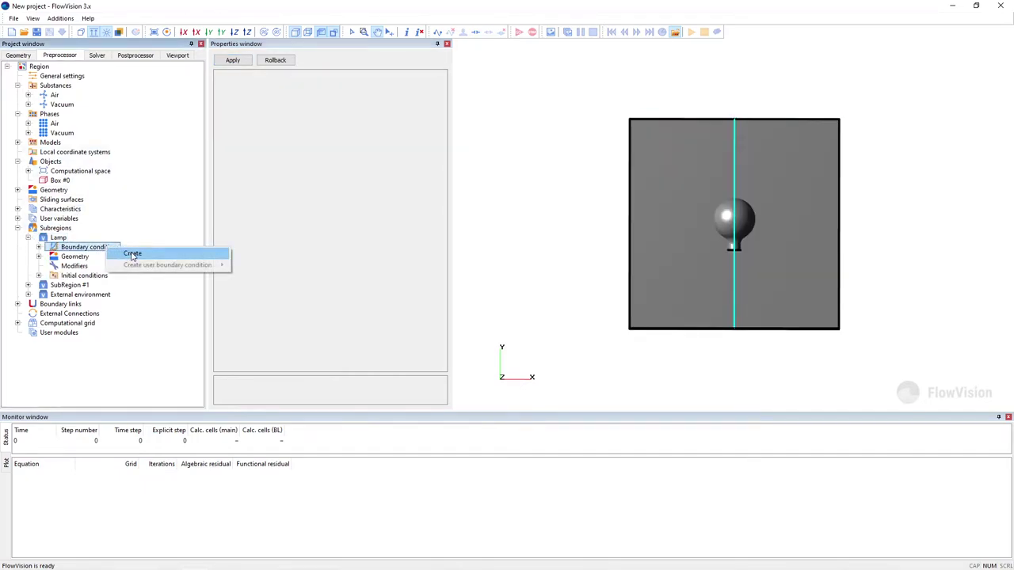
{"action": "left_click", "coordinate": [119, 250]}
{"action": "right_click", "coordinate": [118, 247]}
{"action": "left_click", "coordinate": [131, 252]}
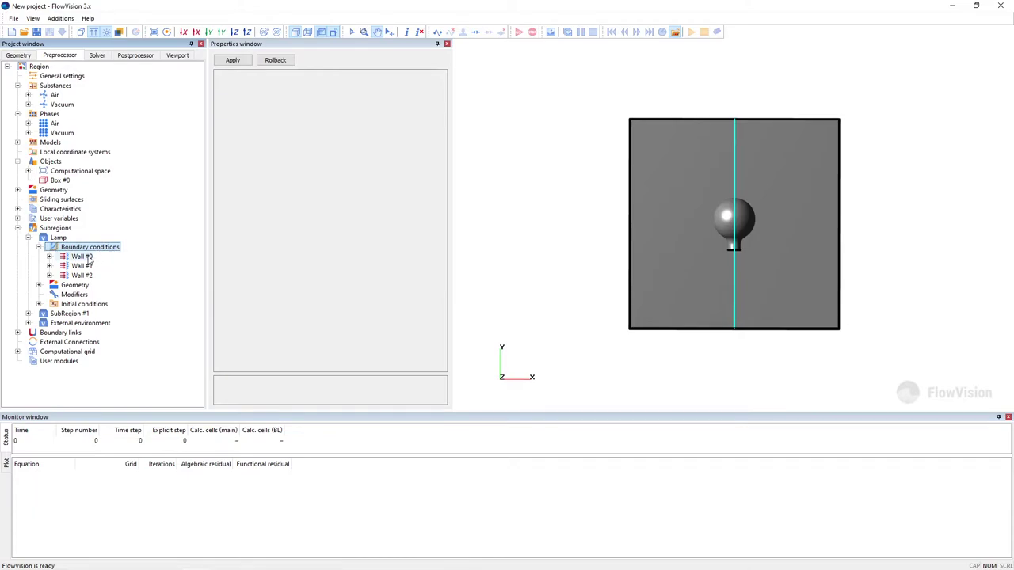
Rename the Lamp's Wall #0 boundary condition Glass bulb, with type Connected and color Yellow
{"action": "left_click", "coordinate": [83, 257]}
{"action": "left_click", "coordinate": [351, 76]}
{"action": "type", "text": "Glass bulb"}
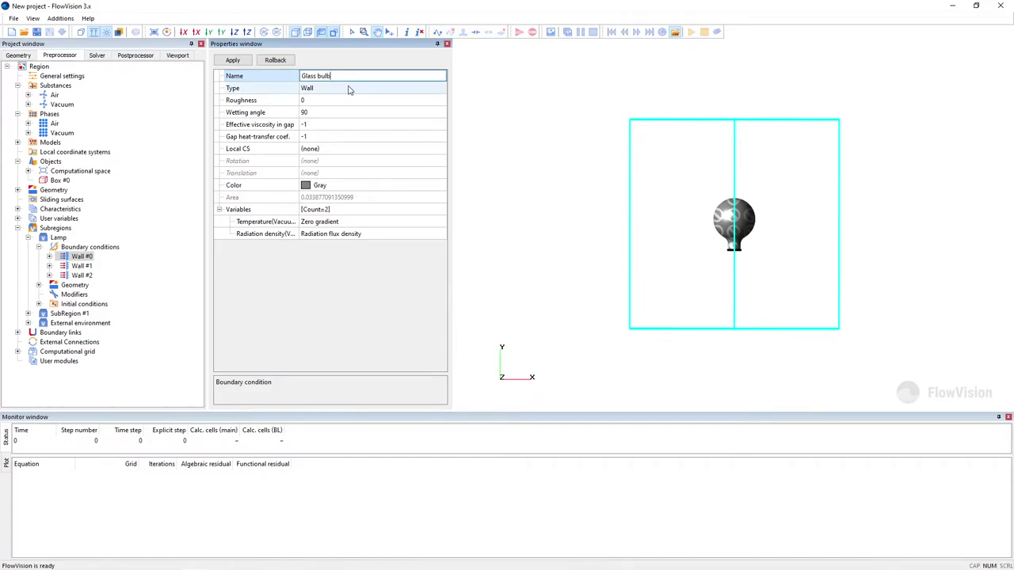
{"action": "left_click", "coordinate": [351, 87]}
{"action": "left_click", "coordinate": [351, 87]}
{"action": "left_click", "coordinate": [360, 128]}
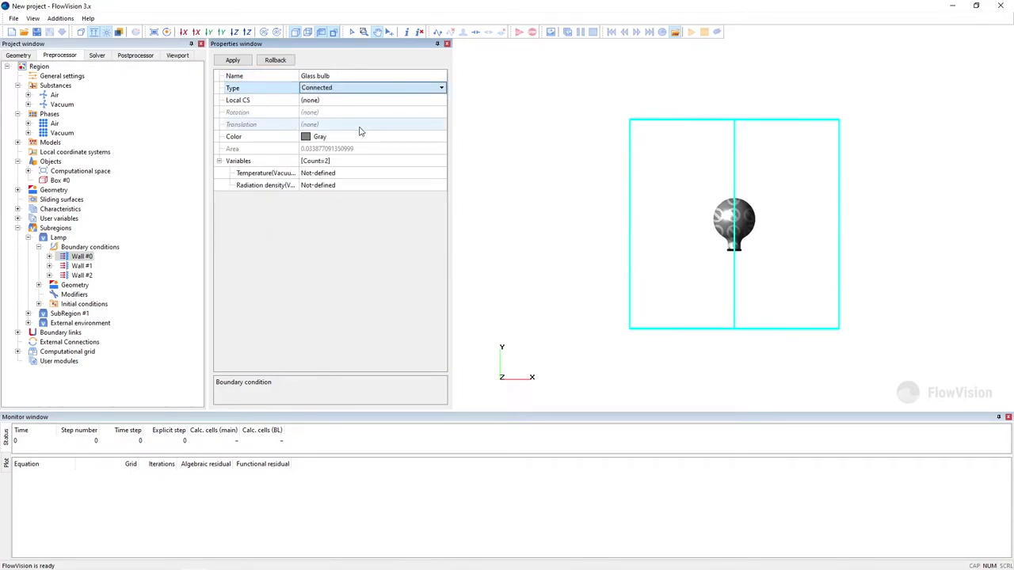
{"action": "left_click", "coordinate": [358, 139]}
{"action": "left_click", "coordinate": [360, 140]}
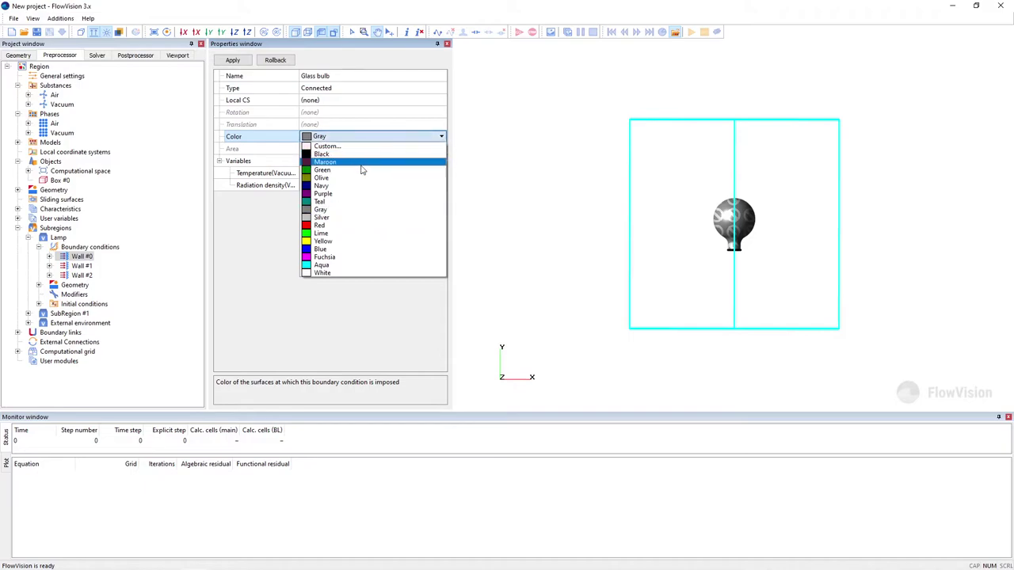
{"action": "left_click", "coordinate": [362, 241]}
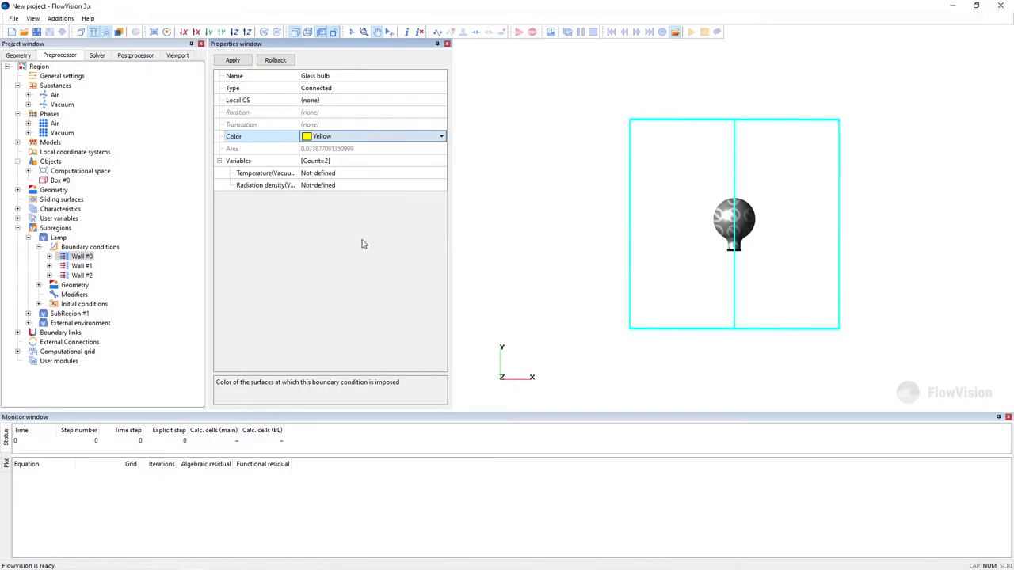
{"action": "left_click", "coordinate": [232, 60]}
Name the Lamp's Wall #1 boundary condition Filament and set its color to Red
{"action": "left_click", "coordinate": [89, 267]}
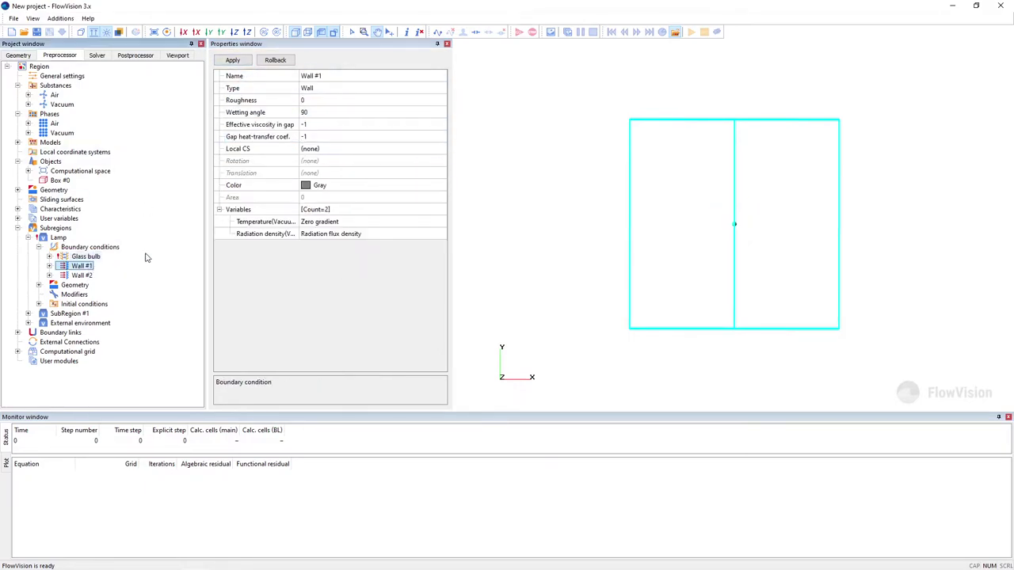
{"action": "left_click", "coordinate": [357, 77]}
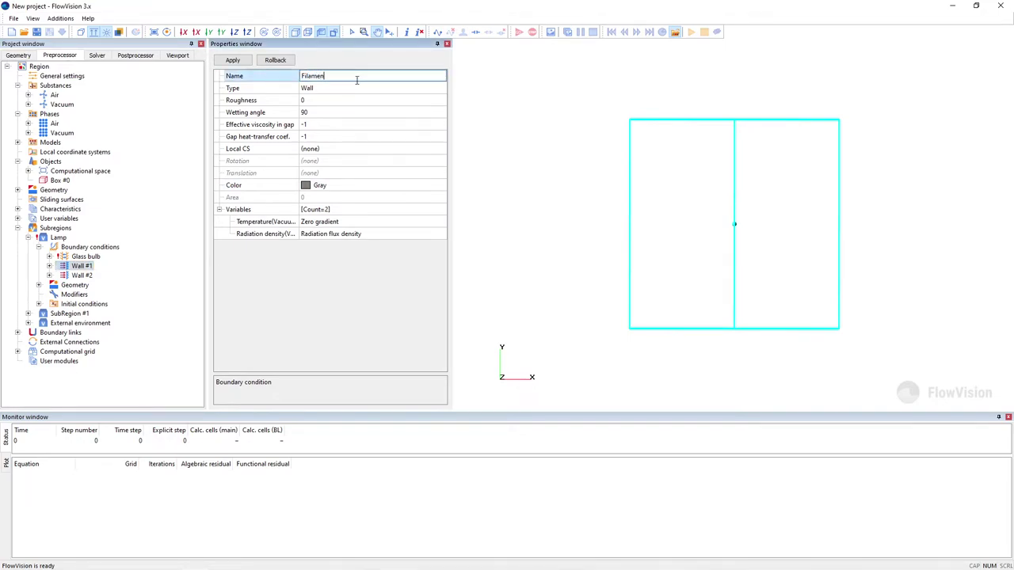
{"action": "left_click", "coordinate": [354, 88]}
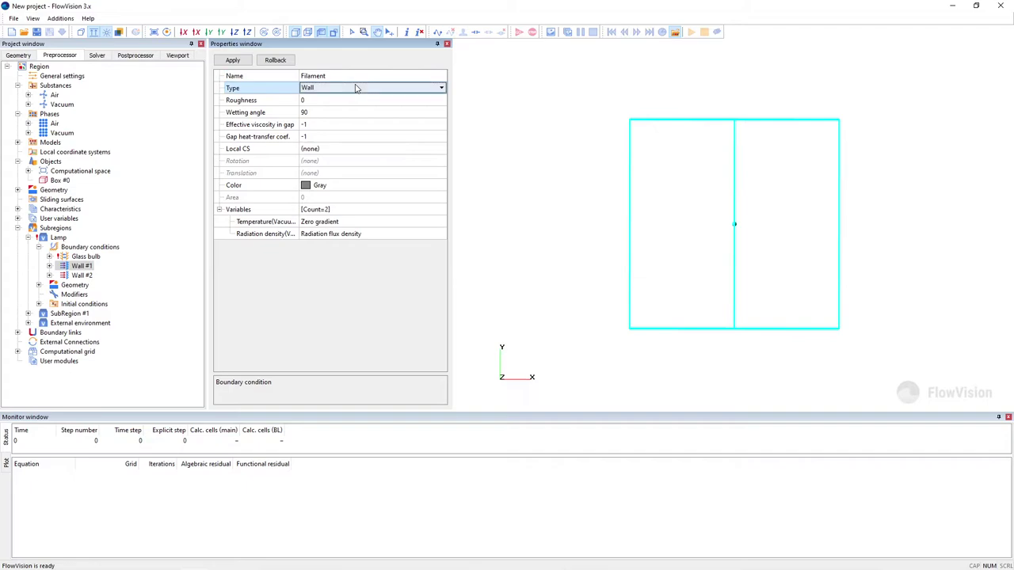
{"action": "left_click", "coordinate": [372, 185]}
{"action": "left_click", "coordinate": [363, 186]}
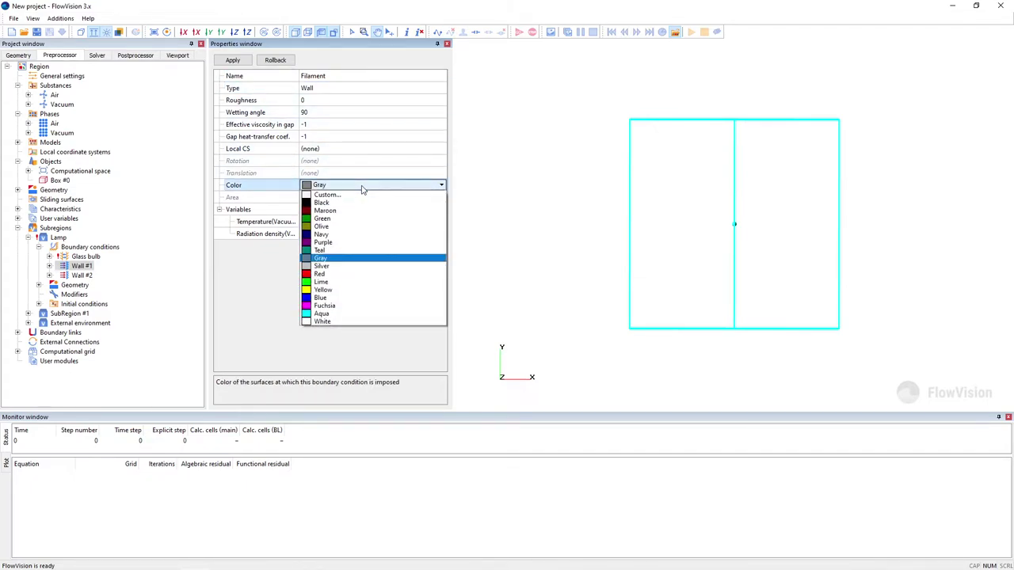
{"action": "left_click", "coordinate": [351, 277]}
Set the Filament's temperature variable to Temperature and its radiation density to Calculating of radiation flux density
{"action": "left_click", "coordinate": [357, 222]}
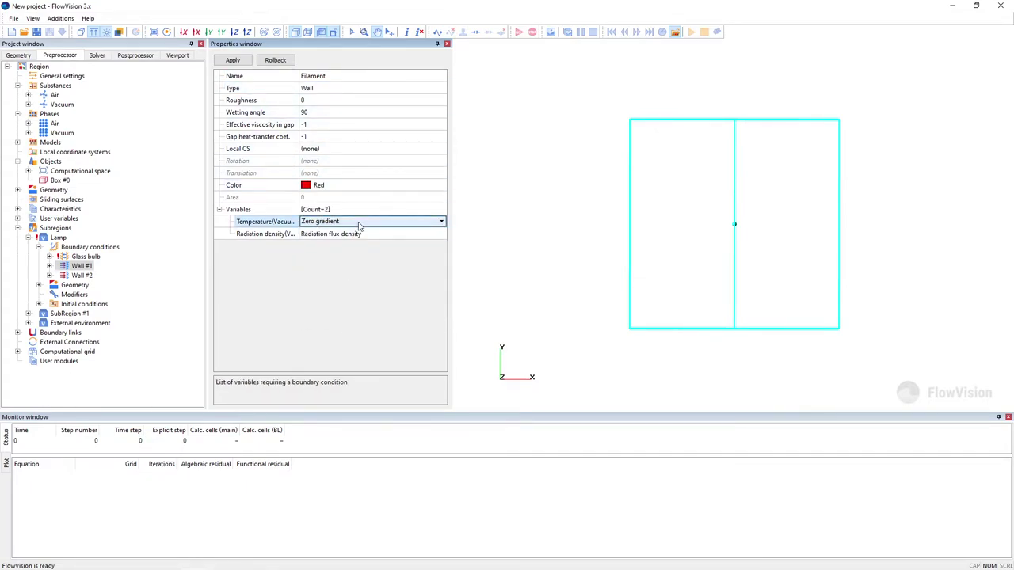
{"action": "left_click", "coordinate": [360, 222]}
{"action": "left_click", "coordinate": [325, 263]}
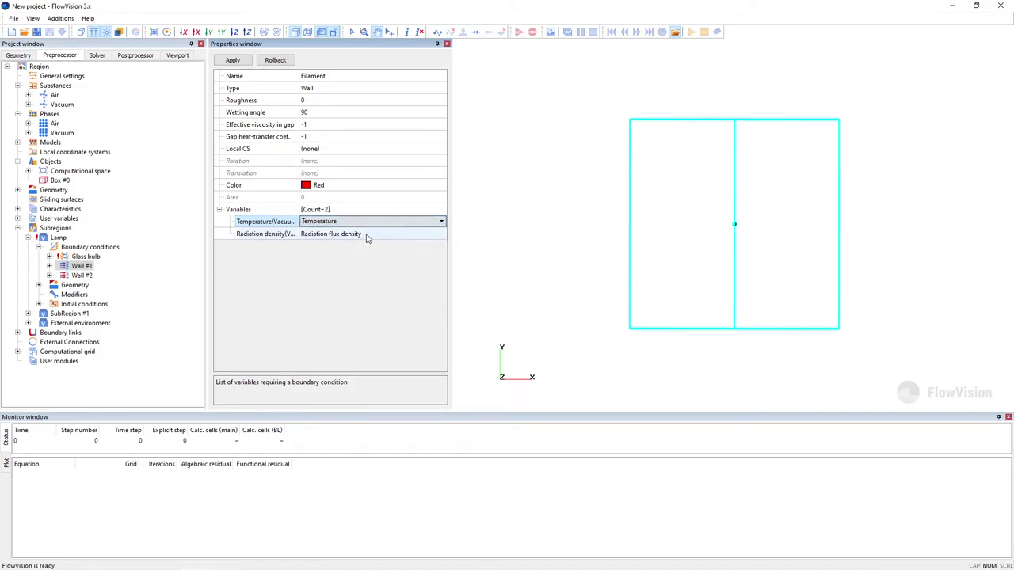
{"action": "left_click", "coordinate": [369, 234]}
{"action": "left_click", "coordinate": [375, 234]}
{"action": "left_click", "coordinate": [369, 251]}
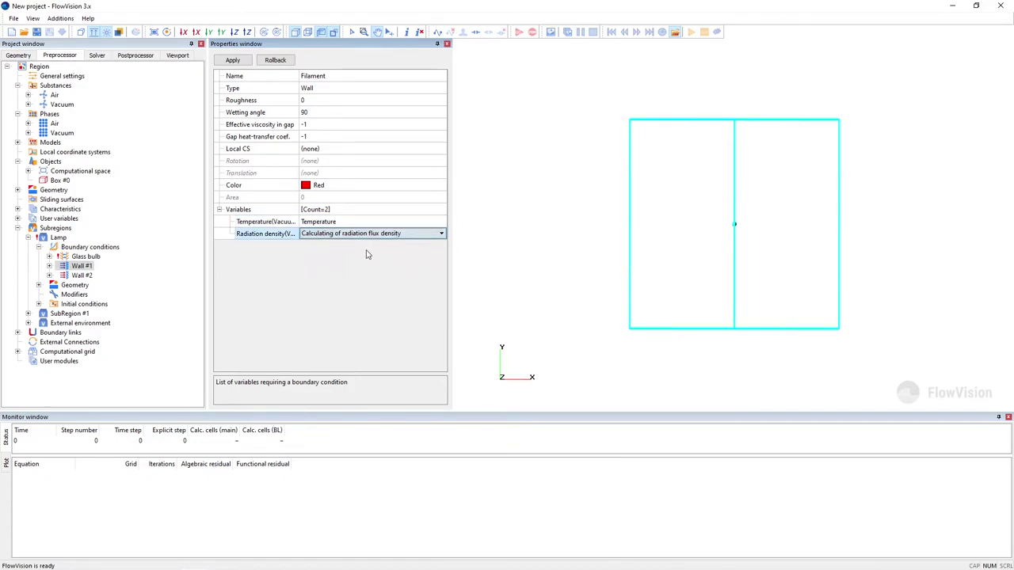
{"action": "left_click", "coordinate": [237, 62]}
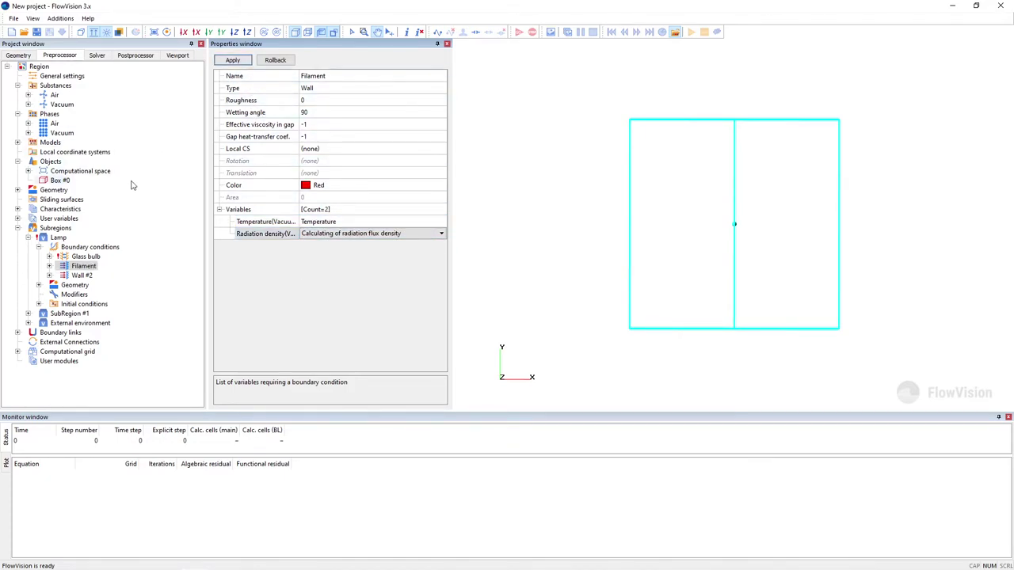
Set the Filament boundary condition's Vacuum temperature value to 2400
{"action": "left_click", "coordinate": [49, 266]}
{"action": "left_click", "coordinate": [111, 275]}
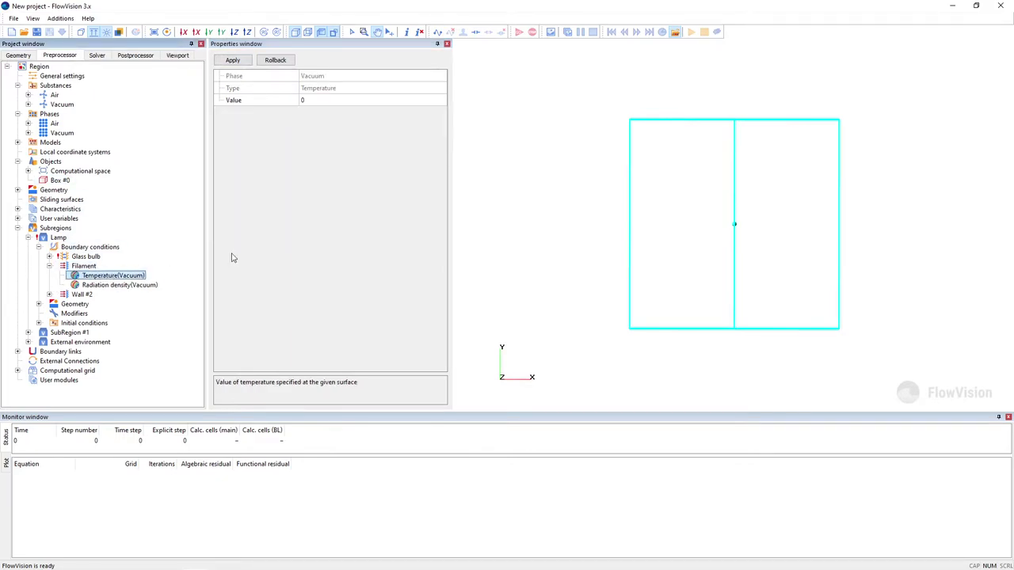
{"action": "left_click", "coordinate": [338, 100]}
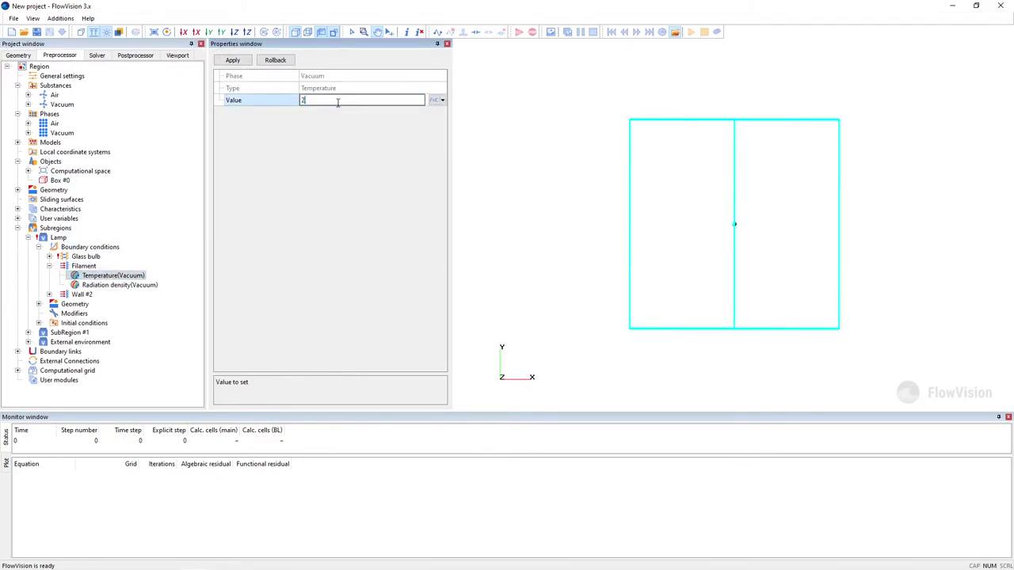
{"action": "left_click", "coordinate": [238, 61]}
{"action": "left_click", "coordinate": [49, 266]}
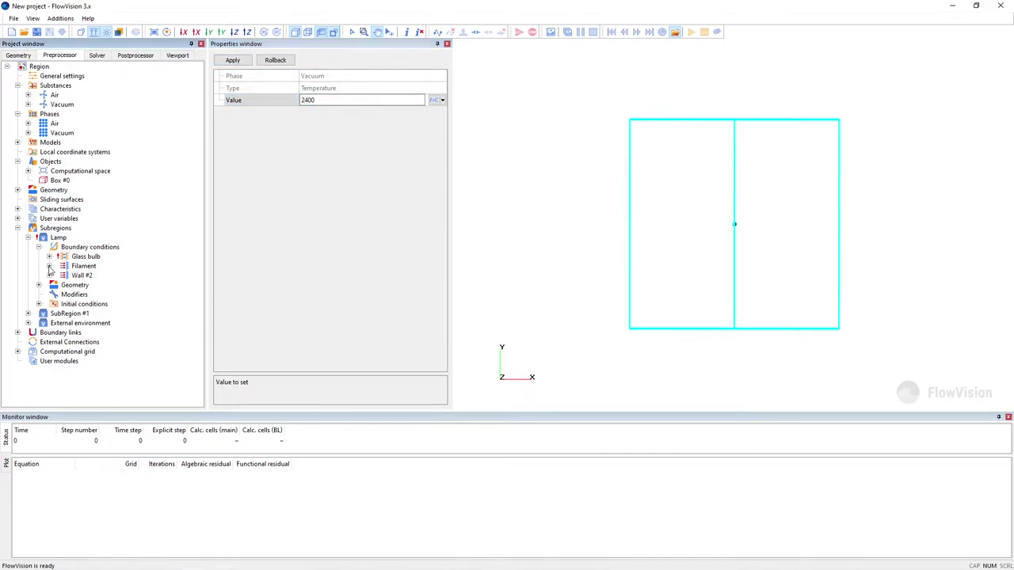
Rename the Lamp's Wall #2 boundary condition Wall and set its radiation density to Calculating of radiation flux density
{"action": "left_click", "coordinate": [77, 275]}
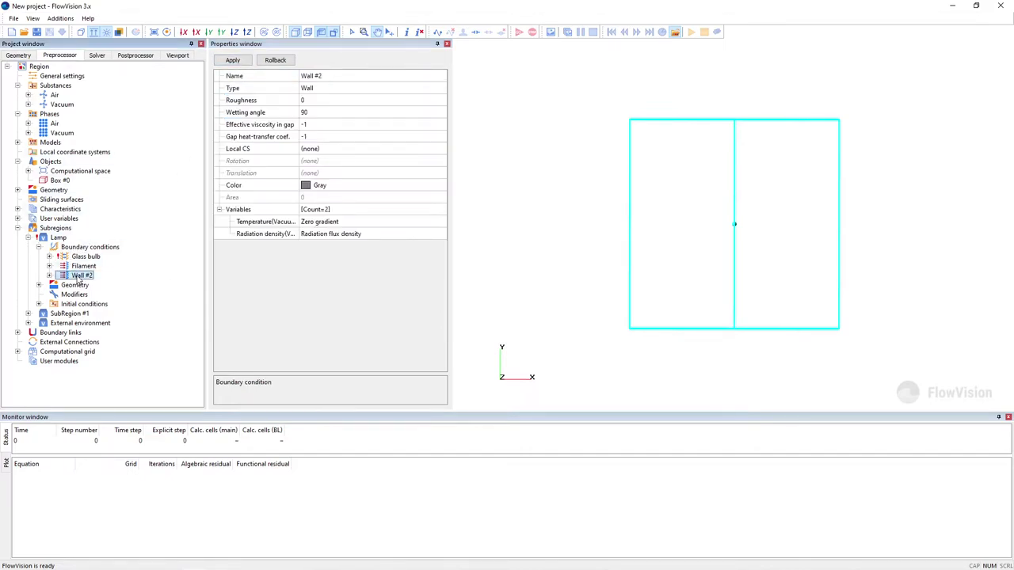
{"action": "left_click", "coordinate": [358, 78]}
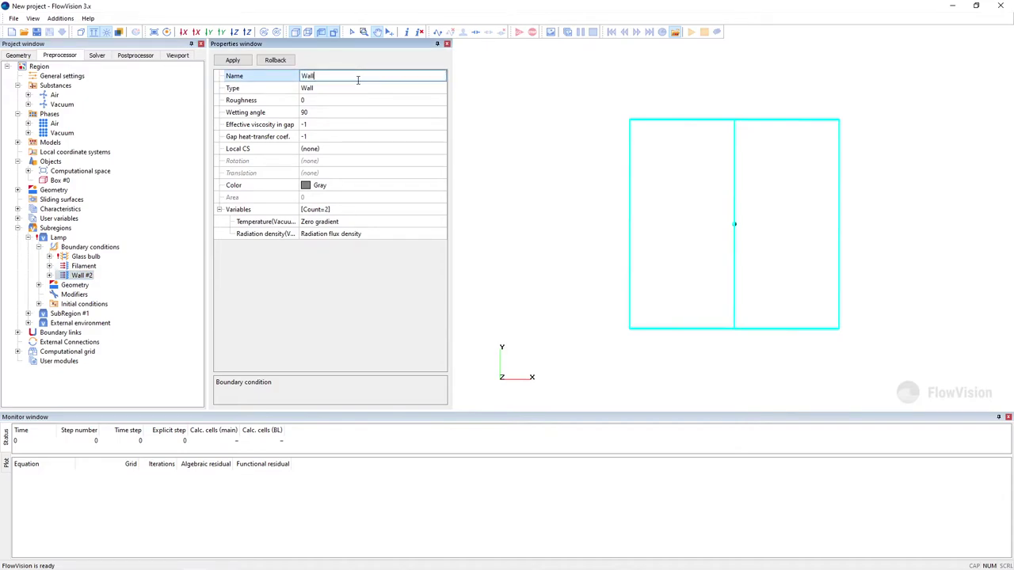
{"action": "left_click", "coordinate": [356, 233]}
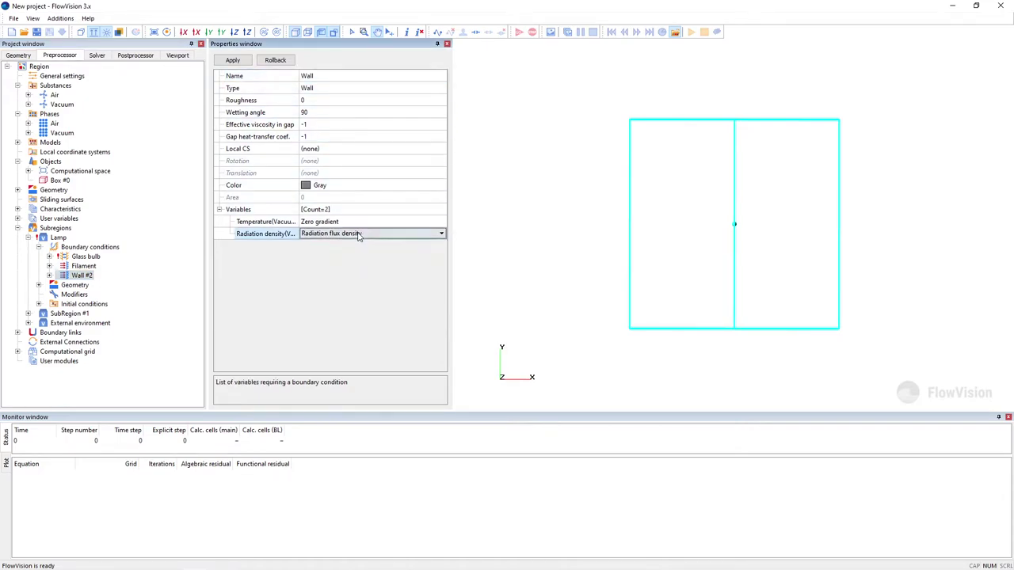
{"action": "left_click", "coordinate": [361, 234]}
{"action": "left_click", "coordinate": [368, 251]}
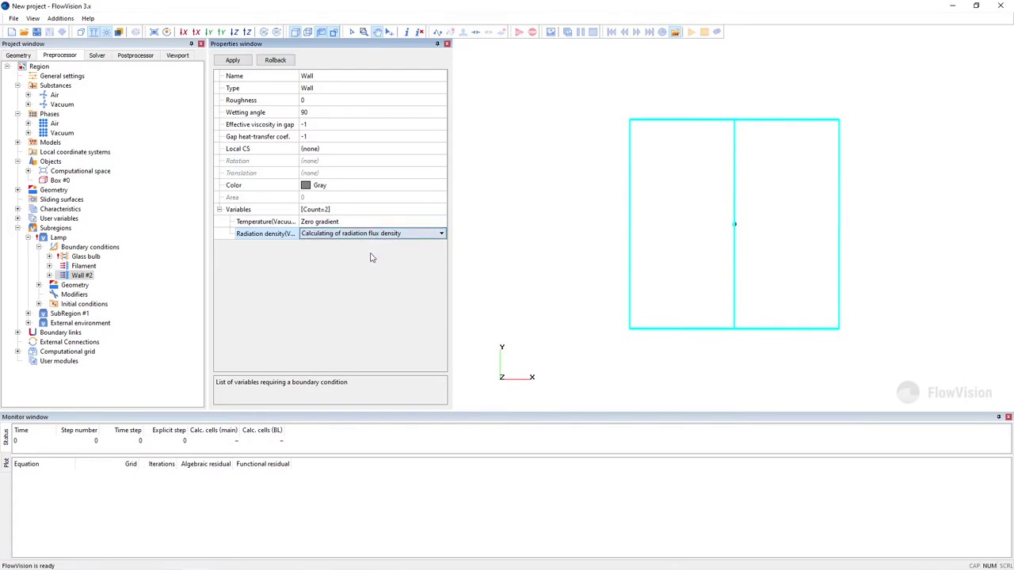
{"action": "left_click", "coordinate": [233, 60]}
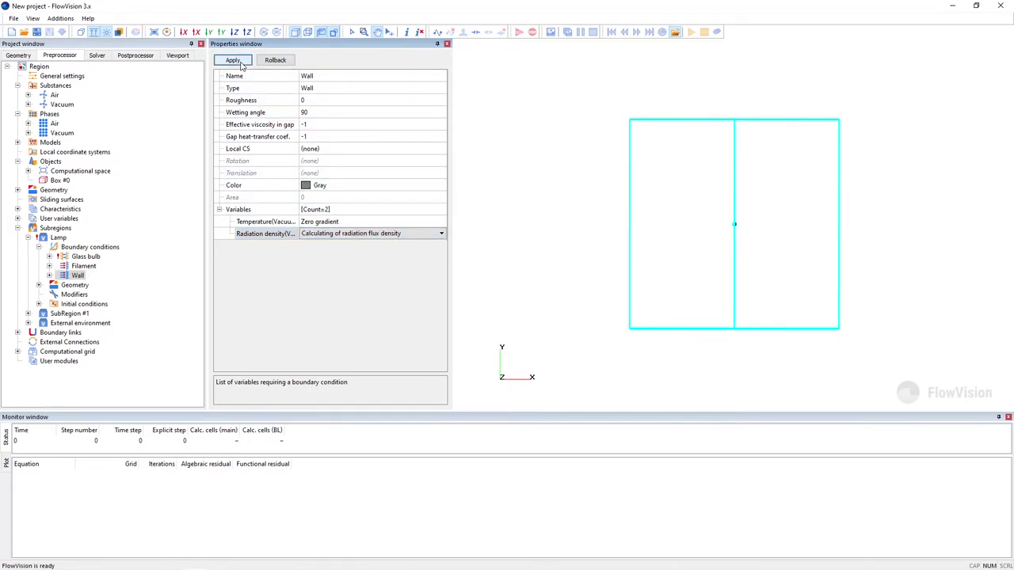
Assign the Wall boundary condition to Group #0 of Surface #0 in the Lamp subregion's geometry
{"action": "left_click", "coordinate": [39, 285]}
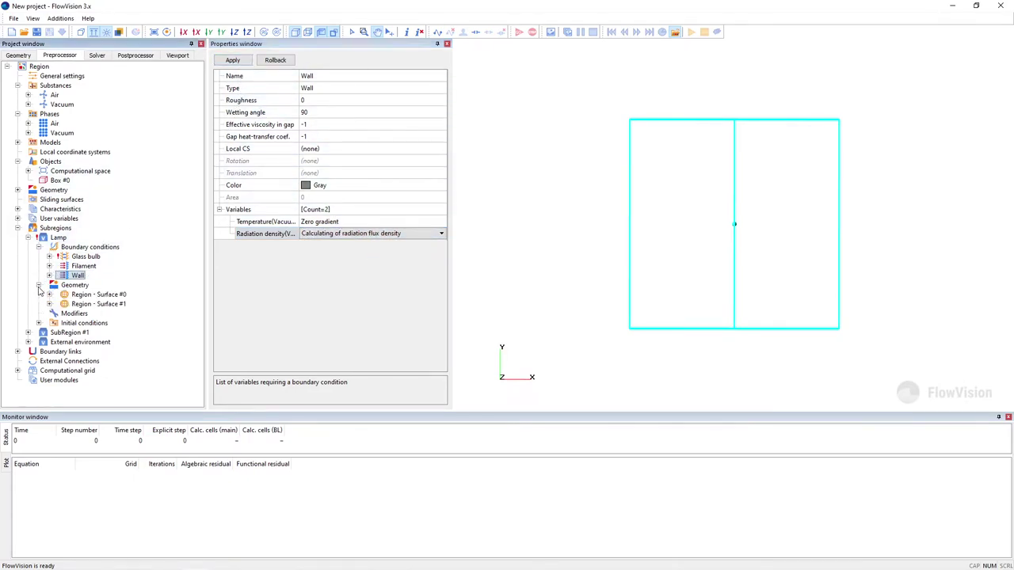
{"action": "left_click", "coordinate": [84, 295]}
{"action": "left_click", "coordinate": [49, 295]}
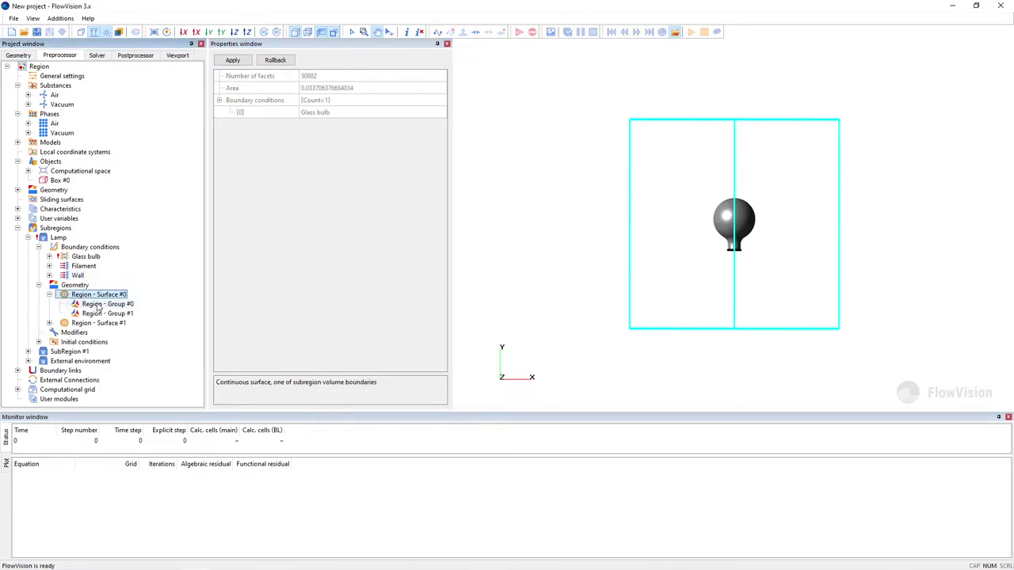
{"action": "left_click", "coordinate": [101, 305]}
{"action": "right_click", "coordinate": [101, 309]}
{"action": "mouse_move", "coordinate": [151, 309]}
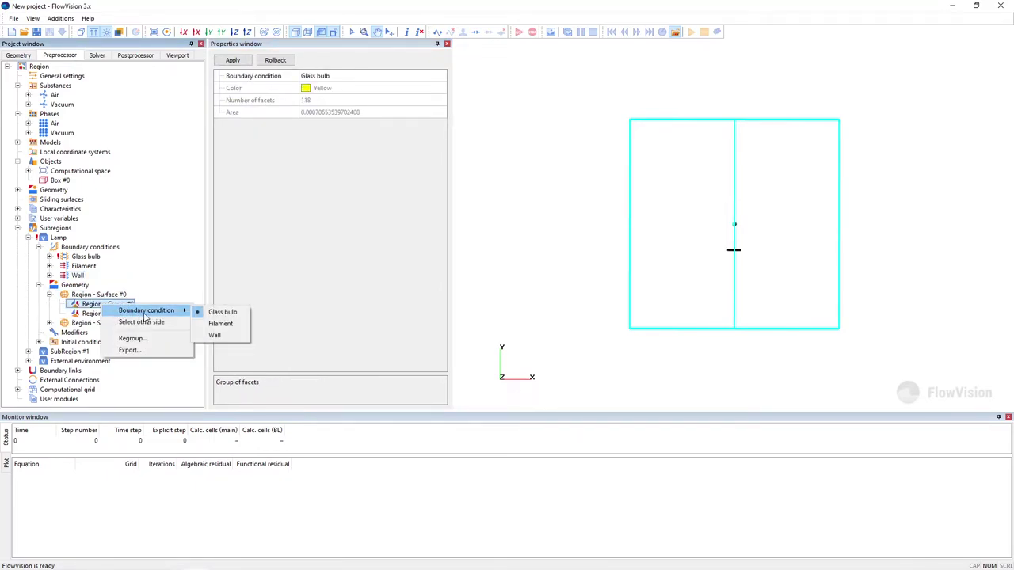
{"action": "left_click", "coordinate": [215, 336]}
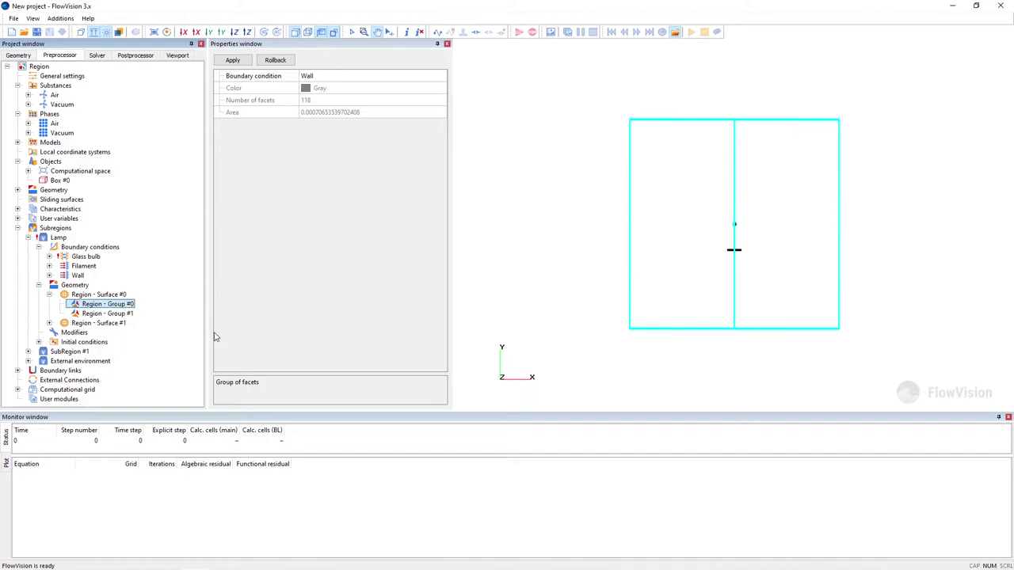
Assign the Glass bulb boundary condition to Group #1 of the Lamp's Surface #0
{"action": "left_click", "coordinate": [124, 315]}
{"action": "right_click", "coordinate": [126, 318]}
{"action": "mouse_move", "coordinate": [162, 321]}
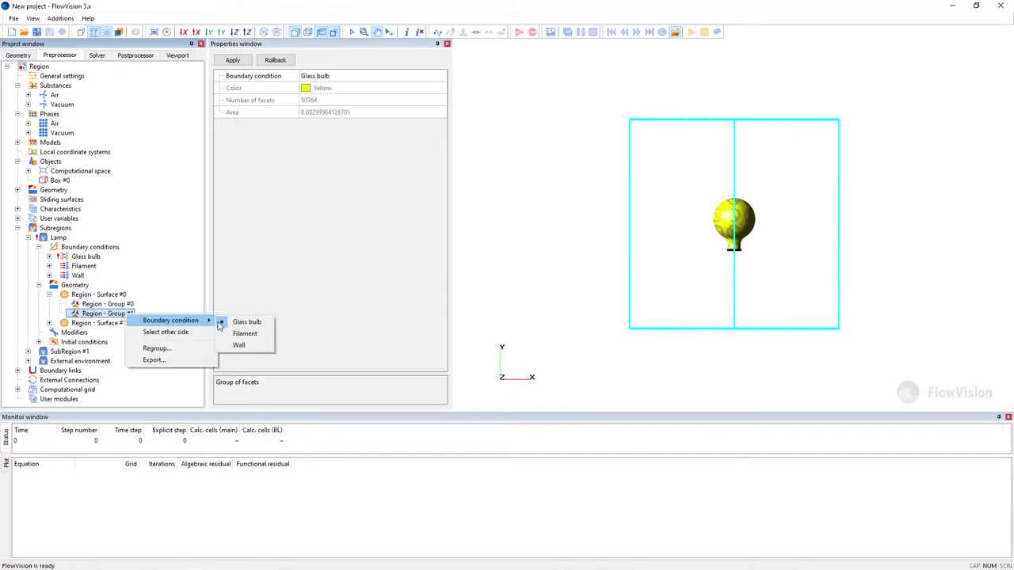
{"action": "left_click", "coordinate": [222, 325]}
Set the boundary condition of the Lamp's Surface #1 to Filament
{"action": "left_click", "coordinate": [114, 324]}
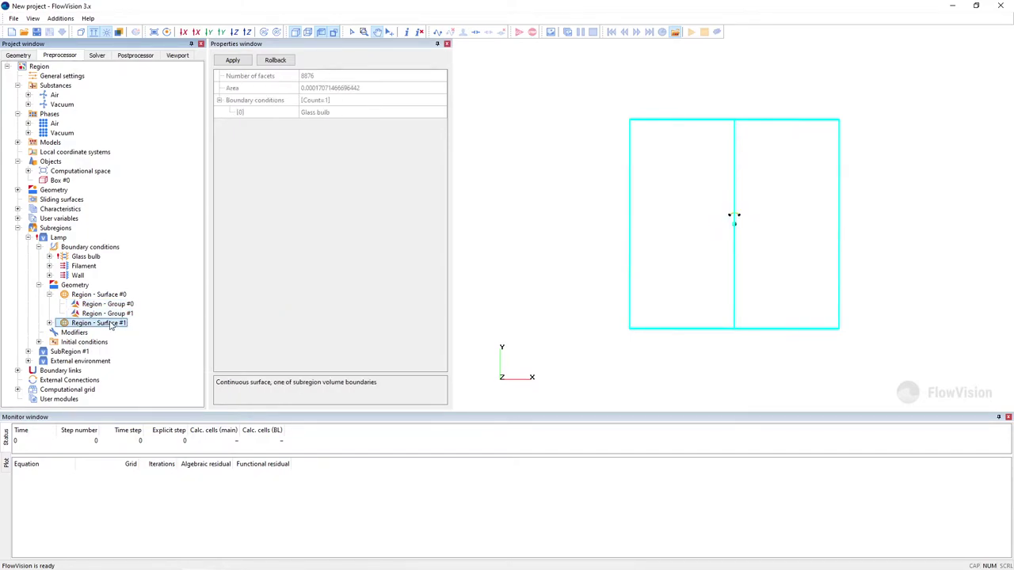
{"action": "right_click", "coordinate": [115, 324]}
{"action": "mouse_move", "coordinate": [168, 363]}
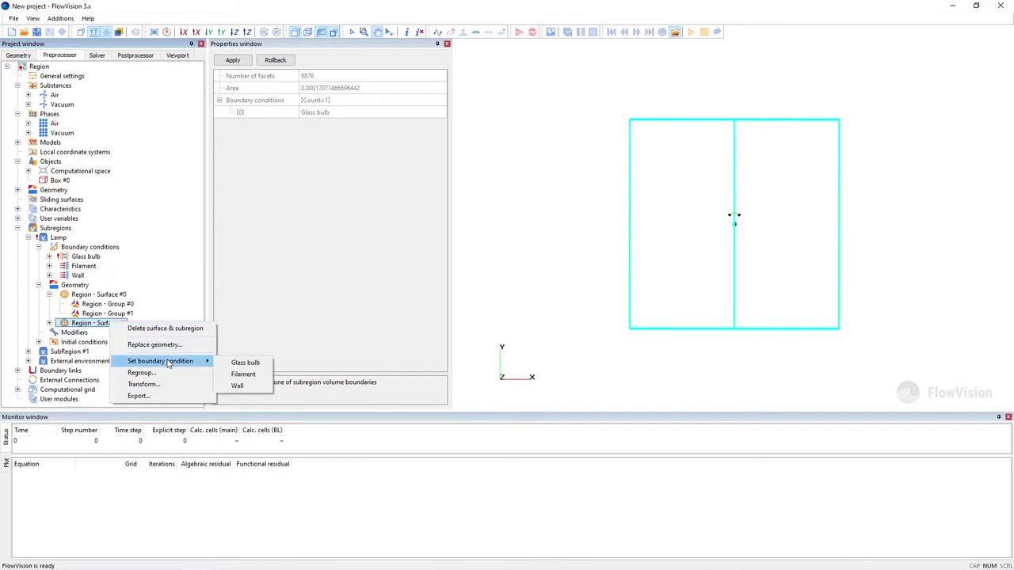
{"action": "left_click", "coordinate": [242, 373]}
{"action": "left_click", "coordinate": [29, 238]}
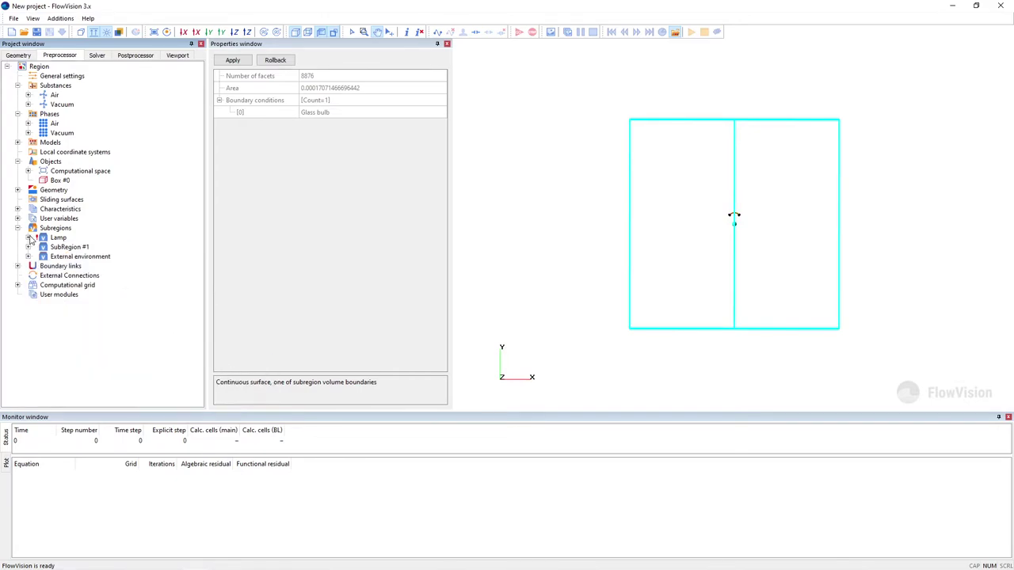
Set the External environment subregion's model to Air and apply it
{"action": "left_click", "coordinate": [67, 258]}
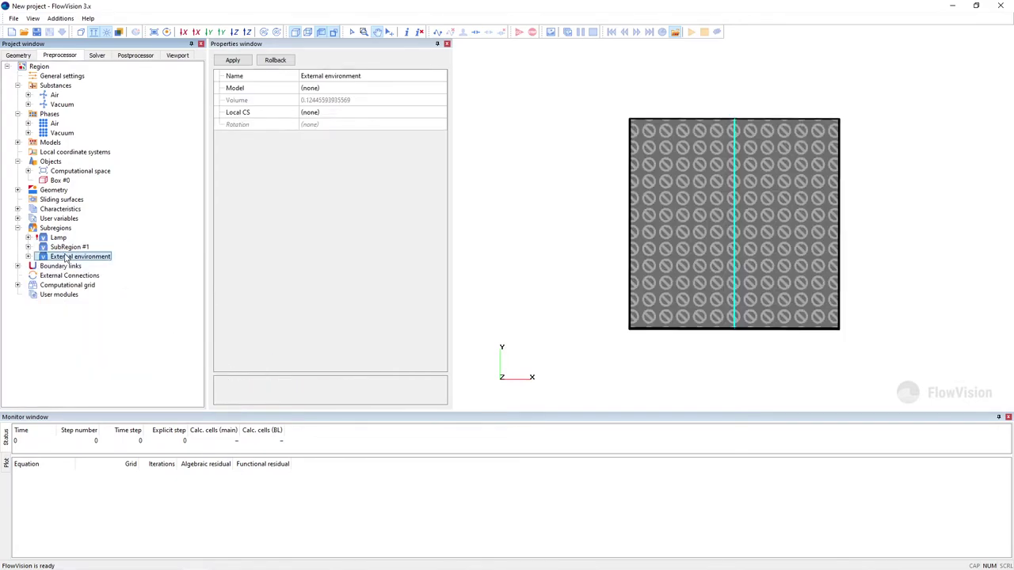
{"action": "left_click", "coordinate": [342, 89]}
{"action": "left_click", "coordinate": [344, 90]}
{"action": "left_click", "coordinate": [343, 105]}
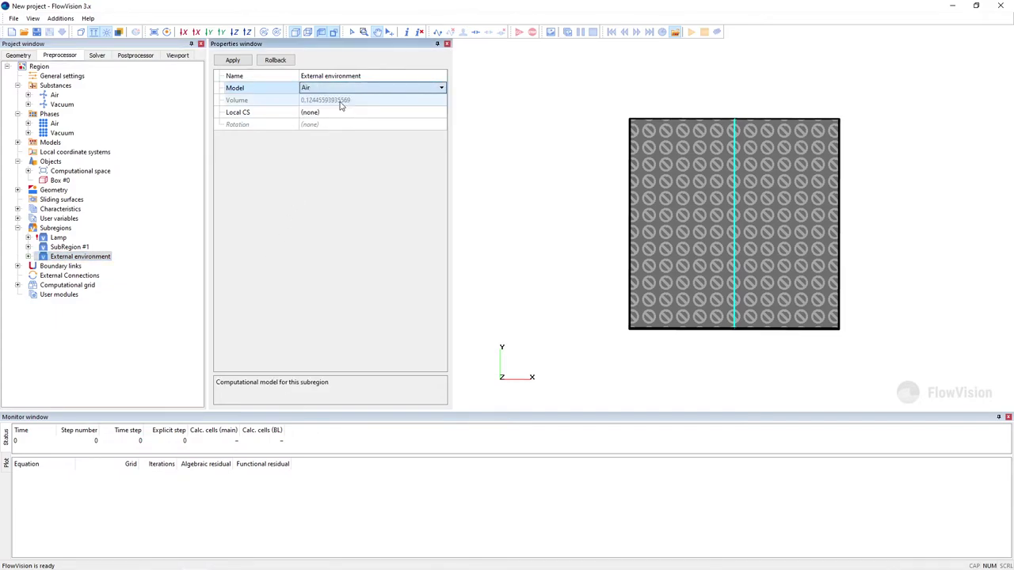
{"action": "left_click", "coordinate": [238, 62]}
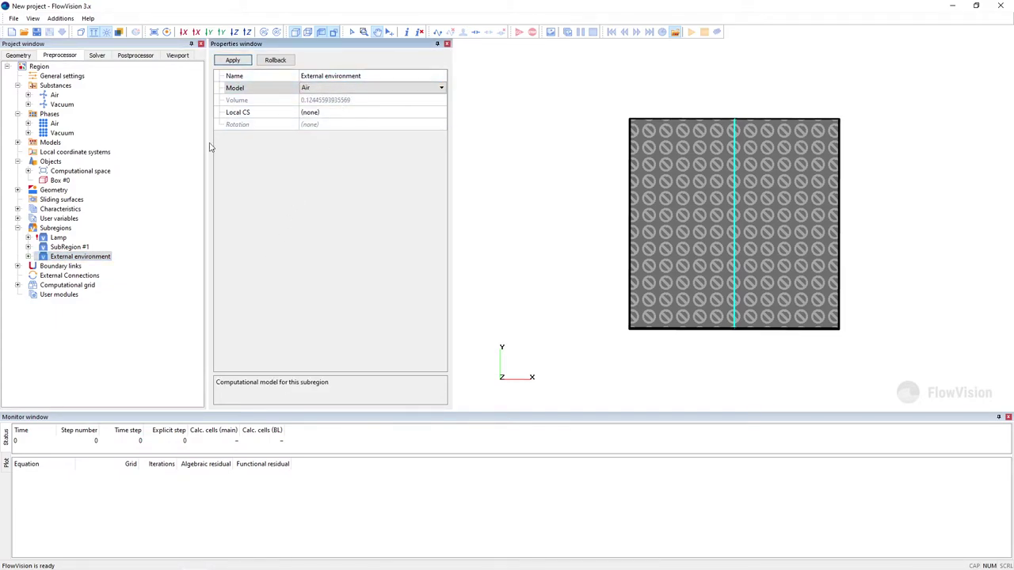
Create two additional boundary conditions in the External environment subregion
{"action": "left_click", "coordinate": [28, 257]}
{"action": "right_click", "coordinate": [98, 267]}
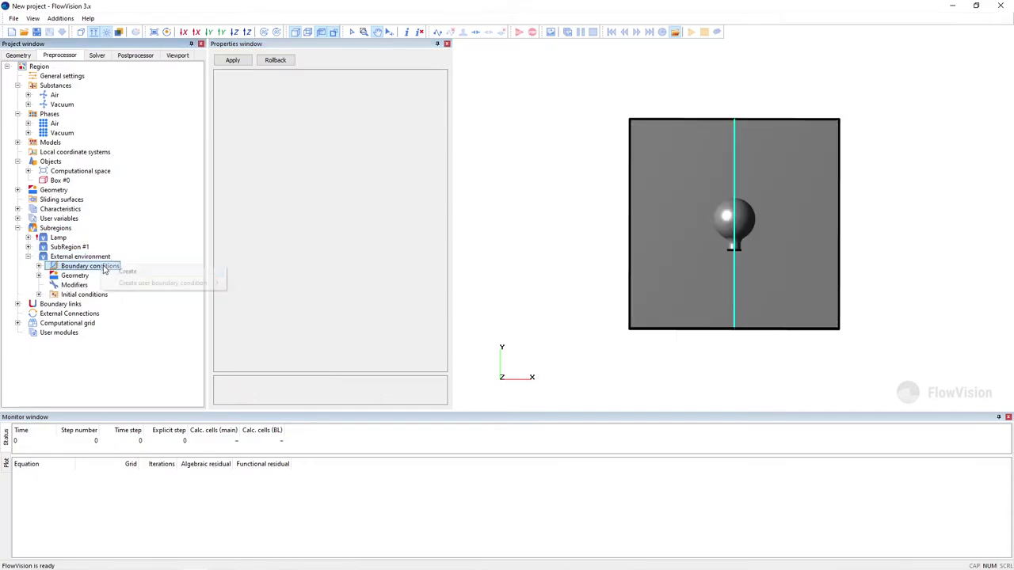
{"action": "left_click", "coordinate": [132, 274]}
{"action": "right_click", "coordinate": [117, 270]}
{"action": "left_click", "coordinate": [141, 274]}
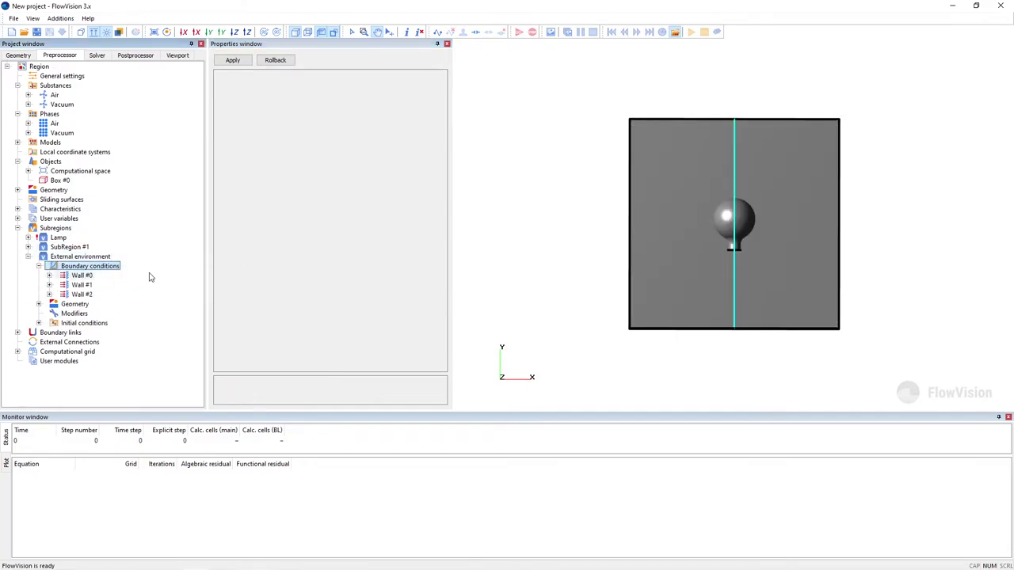
Rename the External environment's Wall #0 boundary condition Glass bulb and set its type to Connected
{"action": "left_click", "coordinate": [88, 277]}
{"action": "left_click", "coordinate": [333, 75]}
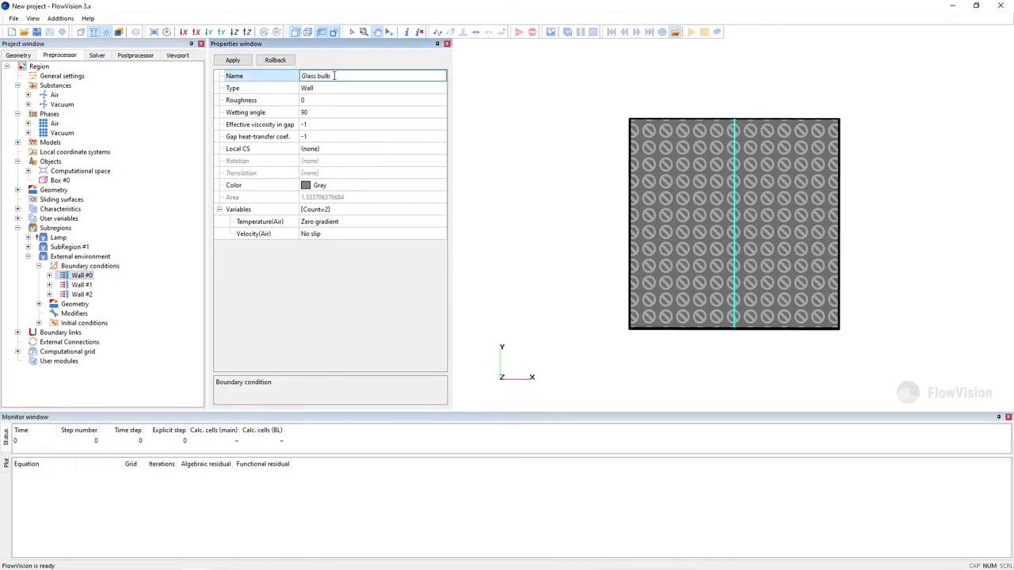
{"action": "left_click", "coordinate": [333, 88]}
{"action": "left_click", "coordinate": [334, 89]}
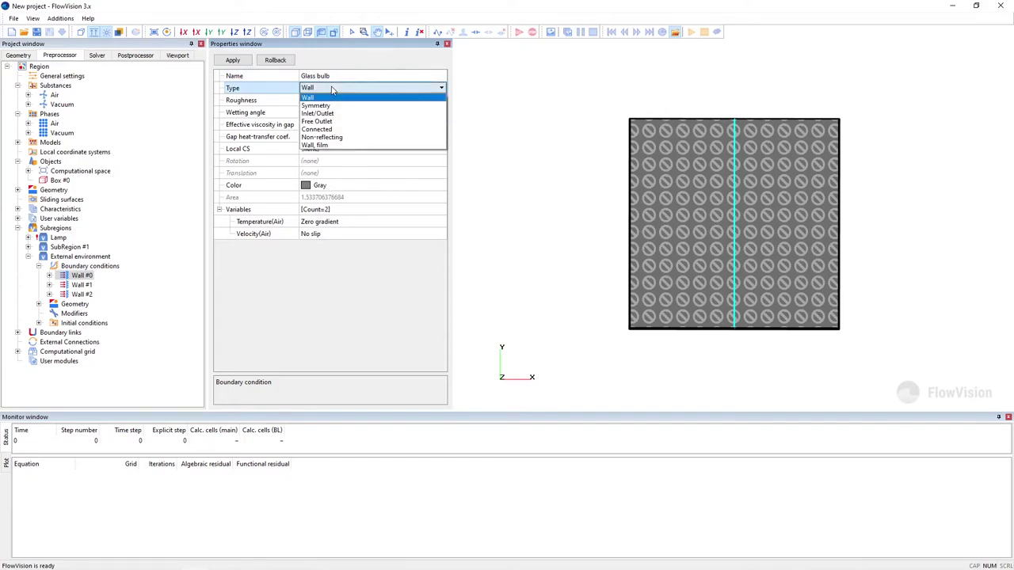
{"action": "left_click", "coordinate": [333, 129]}
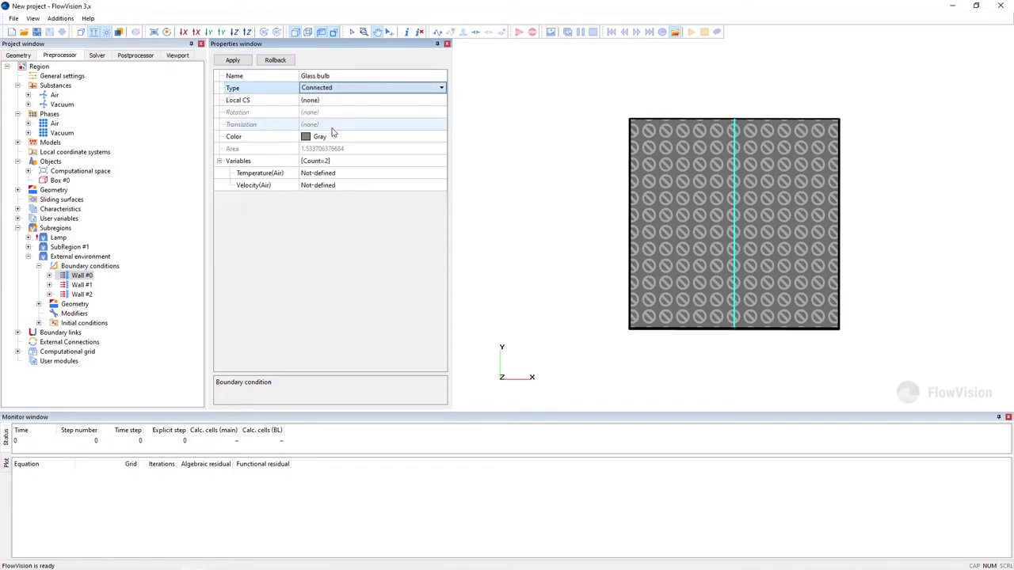
{"action": "left_click", "coordinate": [243, 61]}
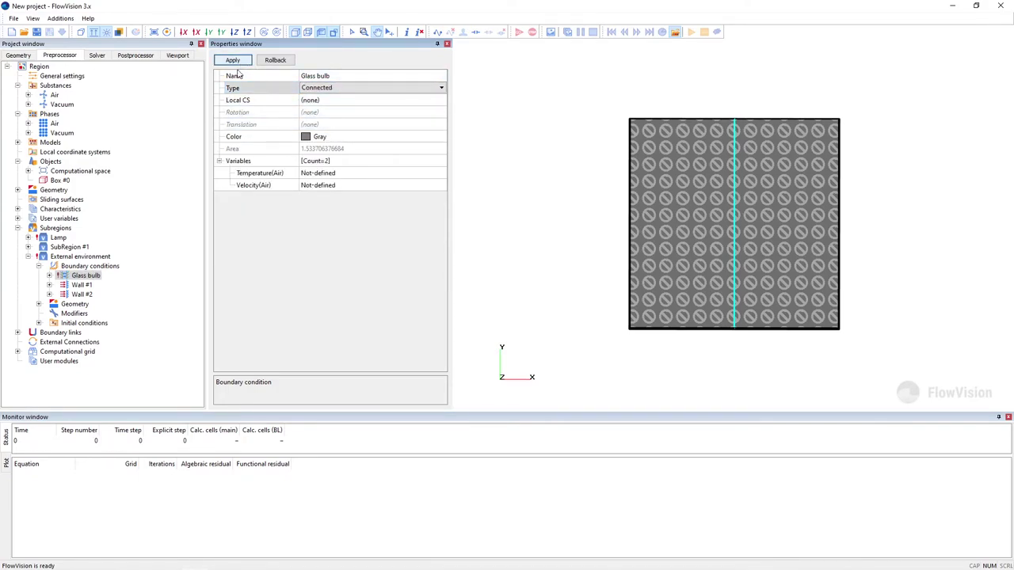
Rename the External environment's Wall #1 boundary condition Wall
{"action": "left_click", "coordinate": [82, 285]}
{"action": "left_click", "coordinate": [335, 76]}
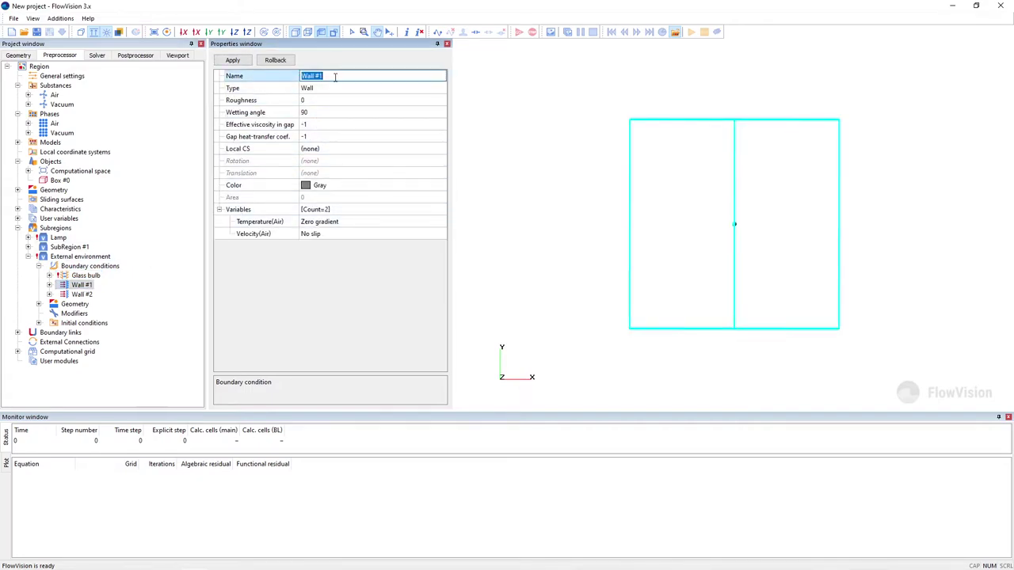
{"action": "type", "text": "Wa"}
{"action": "left_click", "coordinate": [236, 61]}
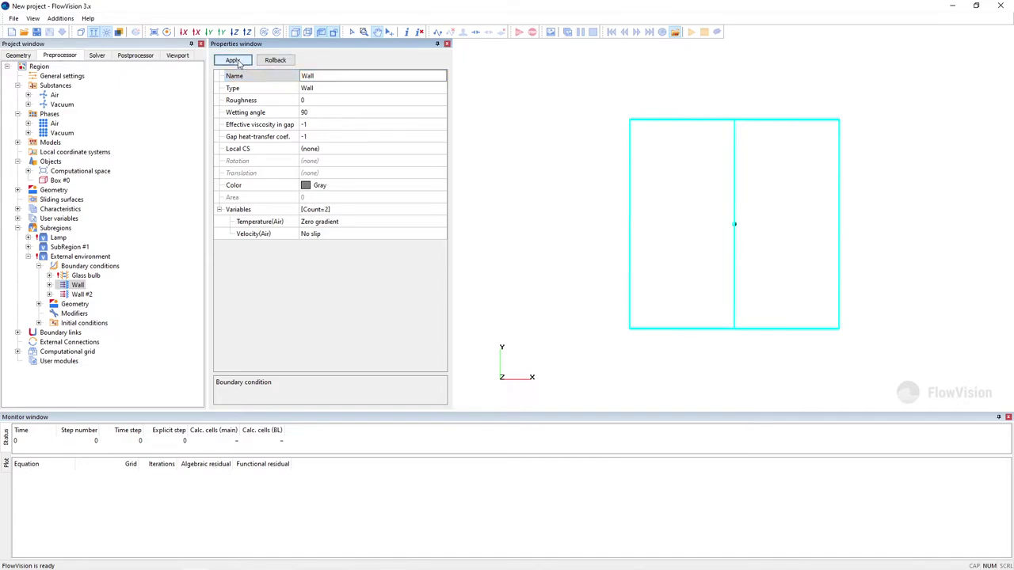
Name the External environment's Wall #2 boundary condition Outlet and set its type to Inlet/Outlet
{"action": "left_click", "coordinate": [82, 294]}
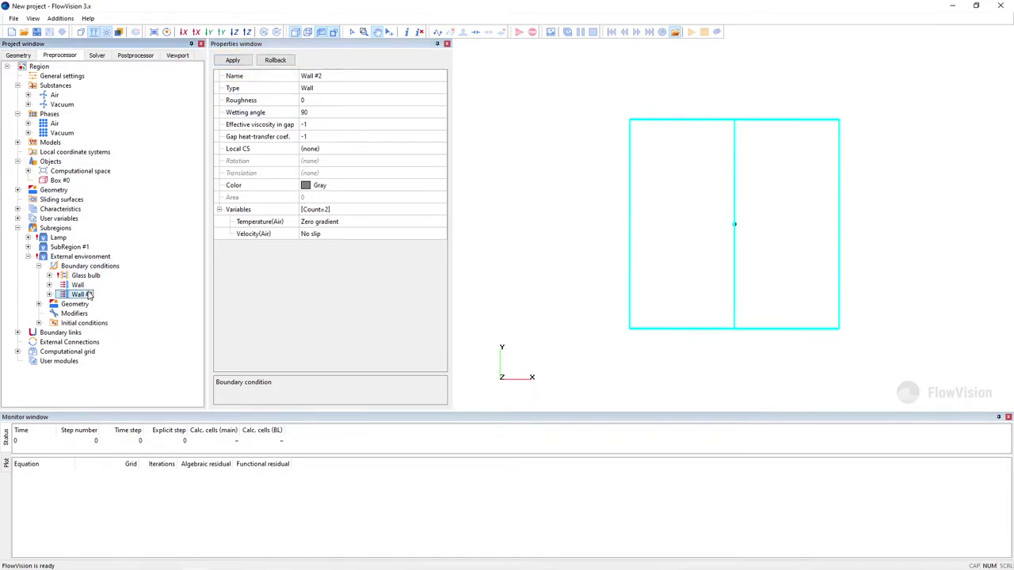
{"action": "left_click", "coordinate": [345, 76]}
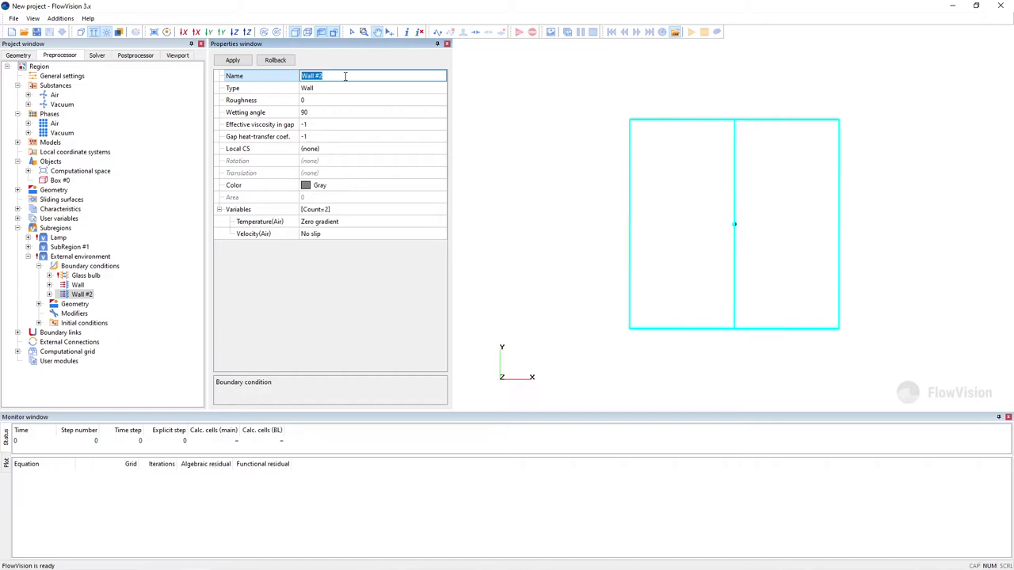
{"action": "left_click", "coordinate": [342, 88]}
{"action": "left_click", "coordinate": [345, 88]}
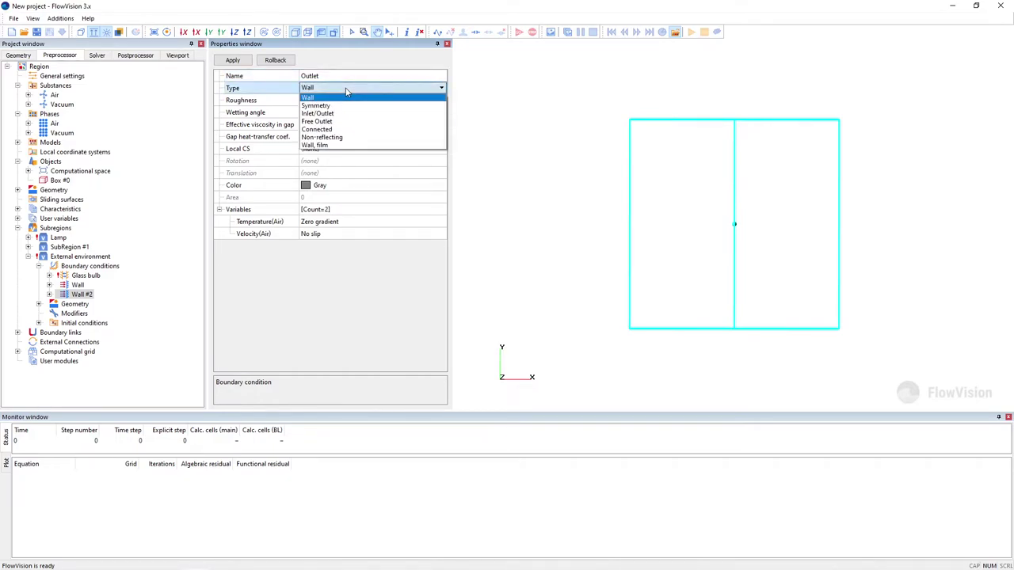
{"action": "left_click", "coordinate": [345, 113]}
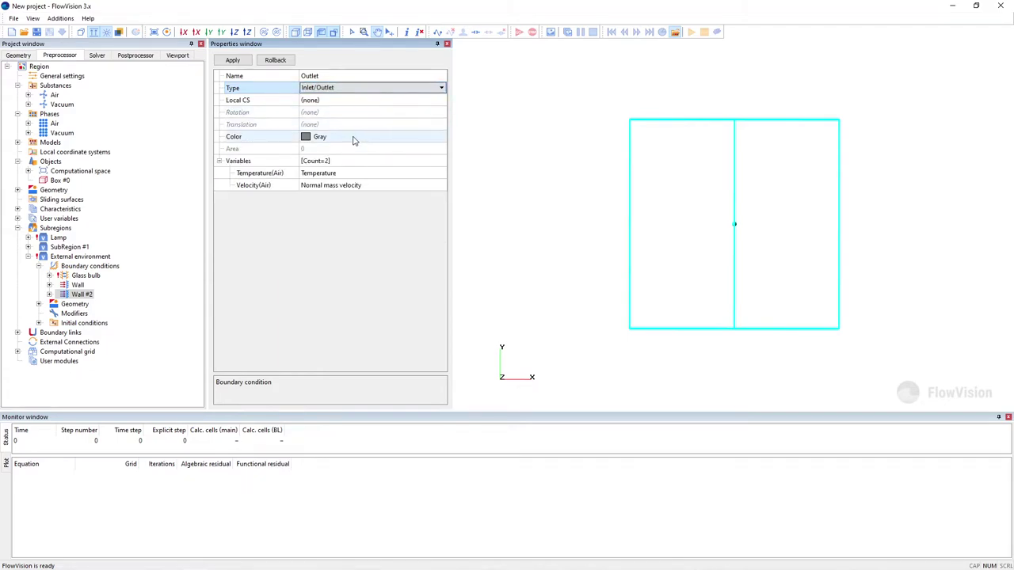
Set the Outlet boundary condition's color to Aqua and its air temperature variable to Temperature
{"action": "left_click", "coordinate": [353, 139]}
{"action": "left_click", "coordinate": [353, 138]}
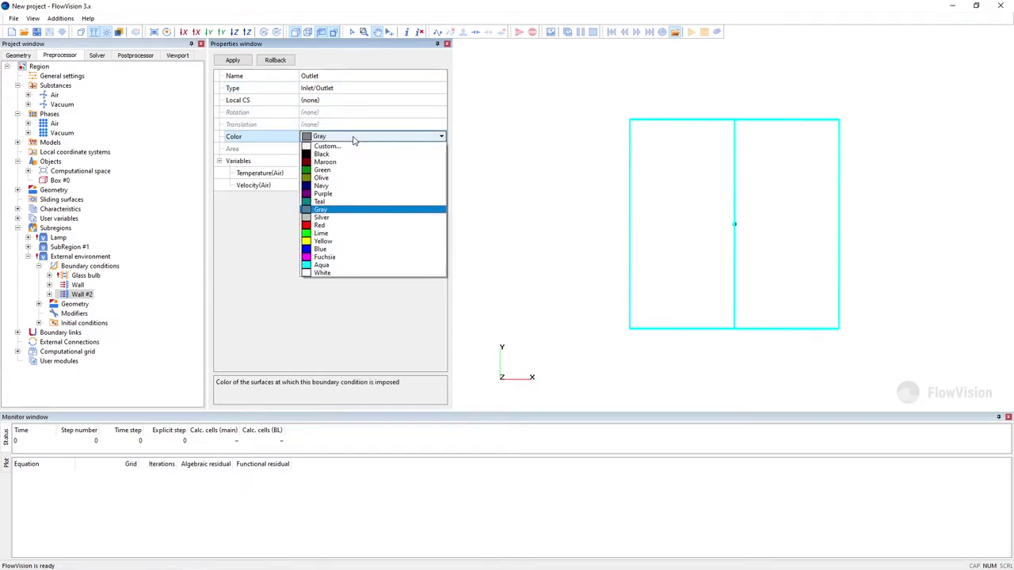
{"action": "left_click", "coordinate": [353, 267]}
{"action": "left_click", "coordinate": [356, 174]}
{"action": "left_click", "coordinate": [362, 174]}
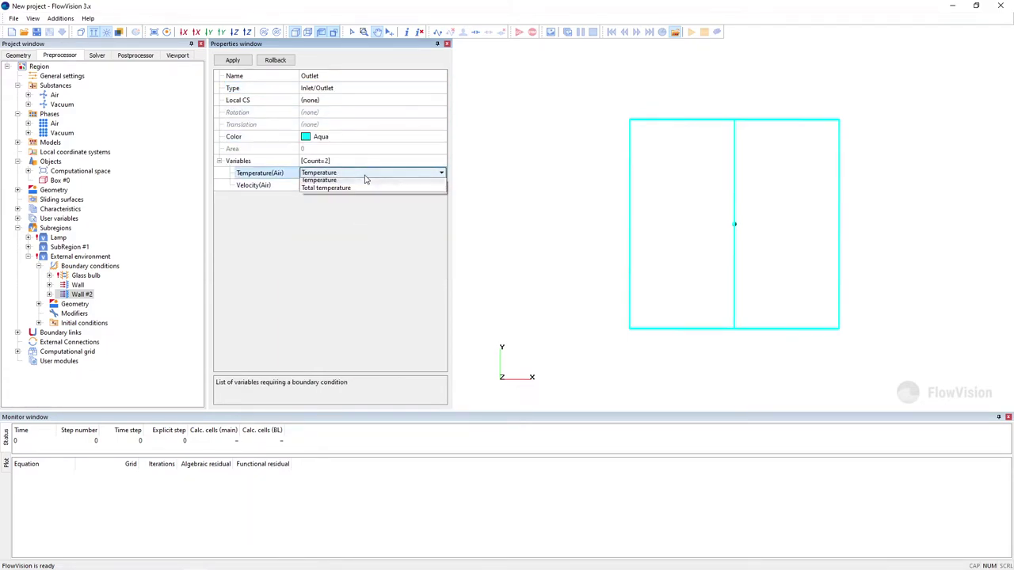
{"action": "left_click", "coordinate": [366, 179]}
Set the Outlet's air velocity variable to Total pressure and apply the boundary condition settings
{"action": "left_click", "coordinate": [367, 185]}
{"action": "left_click", "coordinate": [368, 184]}
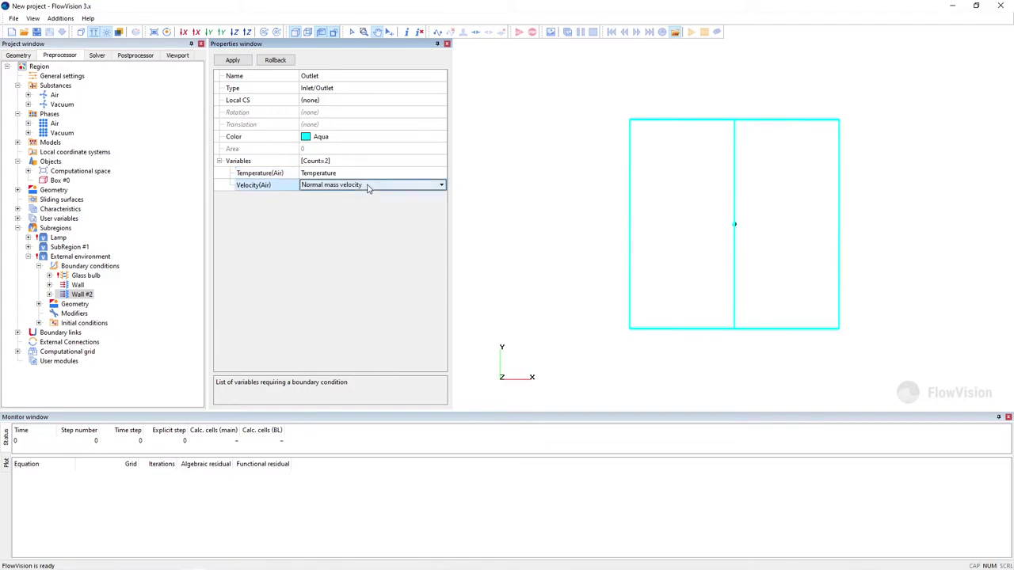
{"action": "left_click", "coordinate": [368, 186]}
{"action": "left_click", "coordinate": [361, 219]}
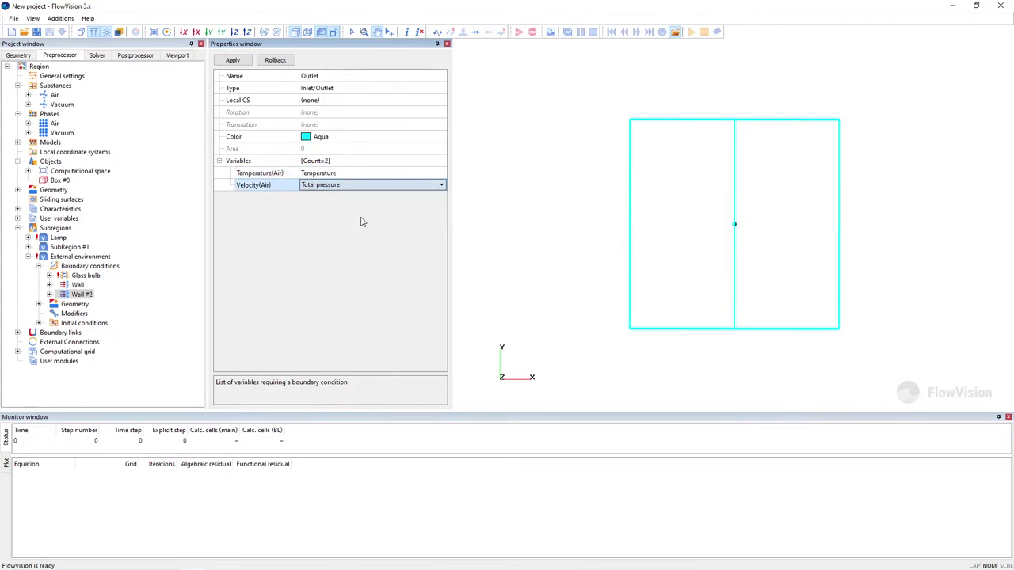
{"action": "left_click", "coordinate": [239, 64]}
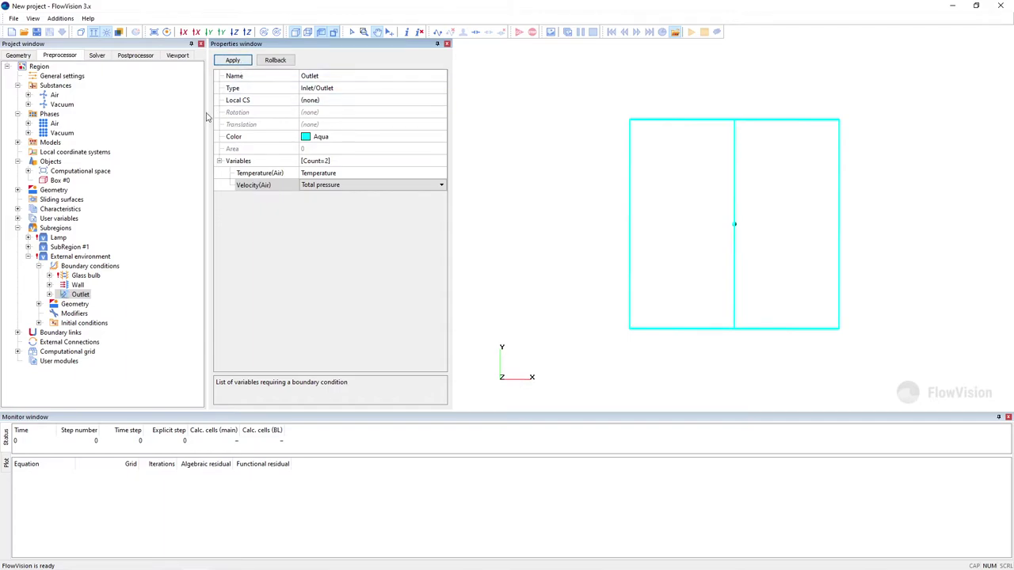
Set the color of the External environment's Glass bulb boundary condition to Yellow
{"action": "left_click", "coordinate": [89, 275]}
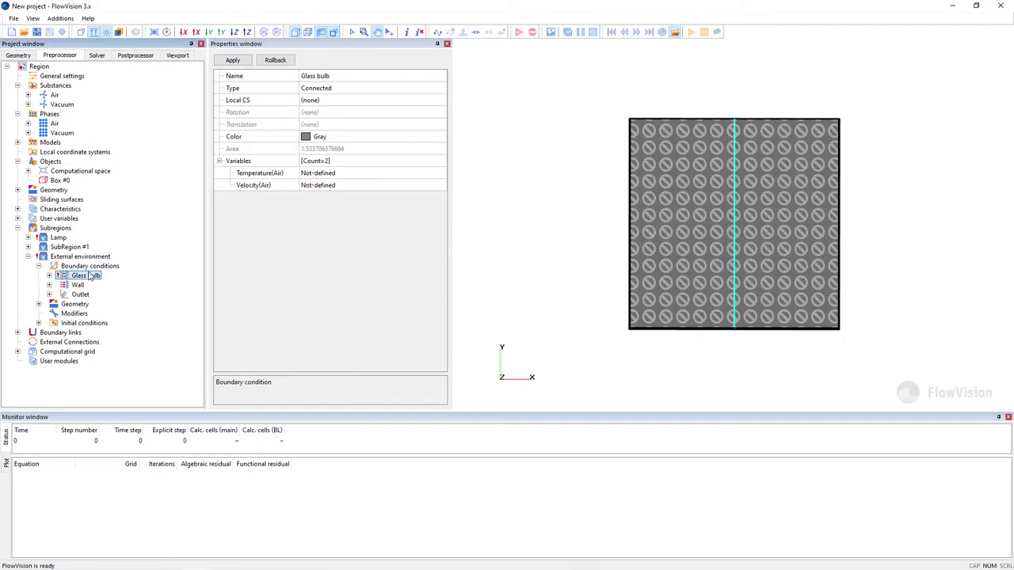
{"action": "left_click", "coordinate": [349, 137]}
{"action": "left_click", "coordinate": [349, 136]}
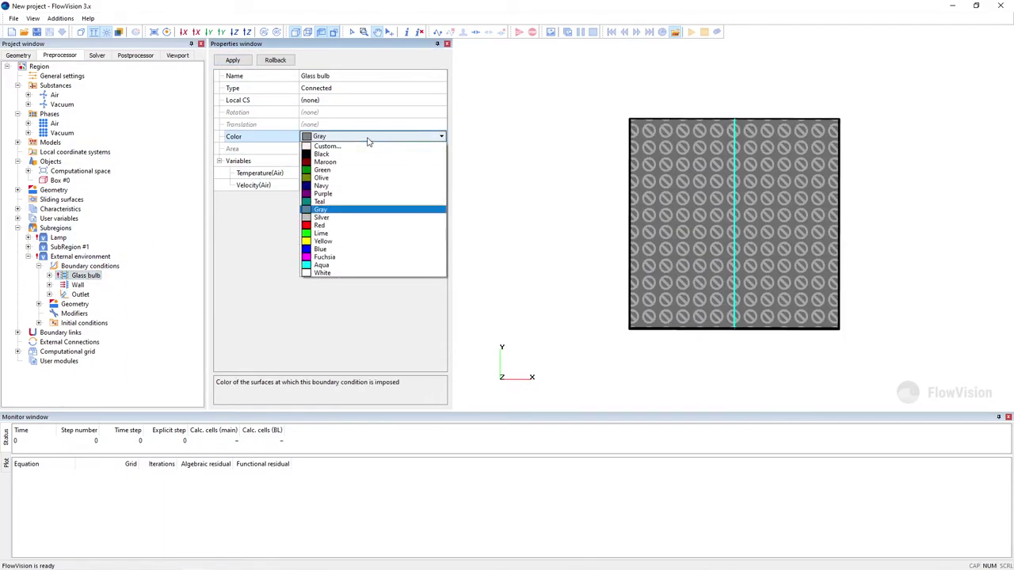
{"action": "left_click", "coordinate": [363, 241]}
{"action": "left_click", "coordinate": [246, 62]}
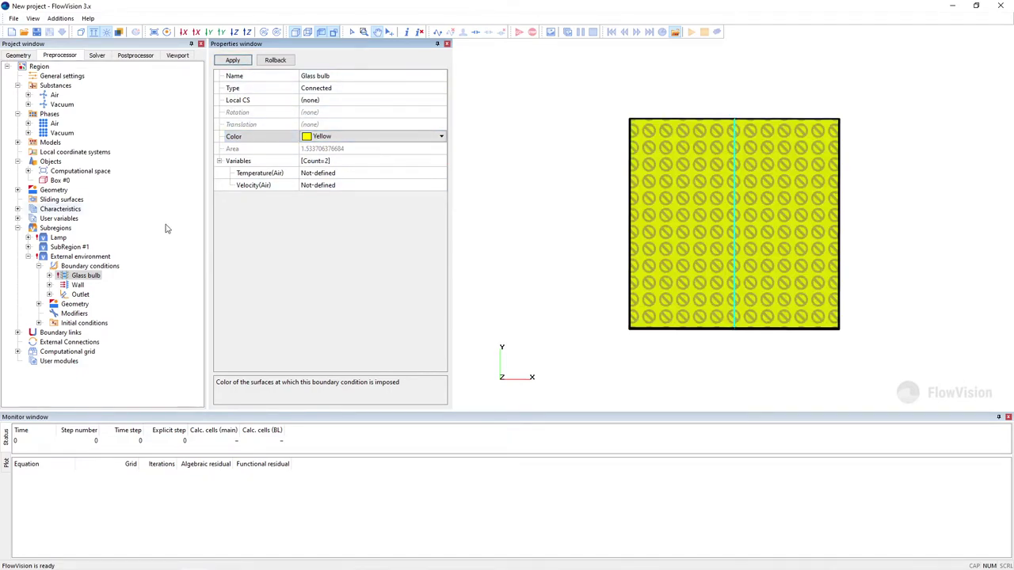
Assign the Wall boundary condition to Group #0 of Surface #0 in the External environment's geometry
{"action": "left_click", "coordinate": [38, 304]}
{"action": "left_click", "coordinate": [93, 314]}
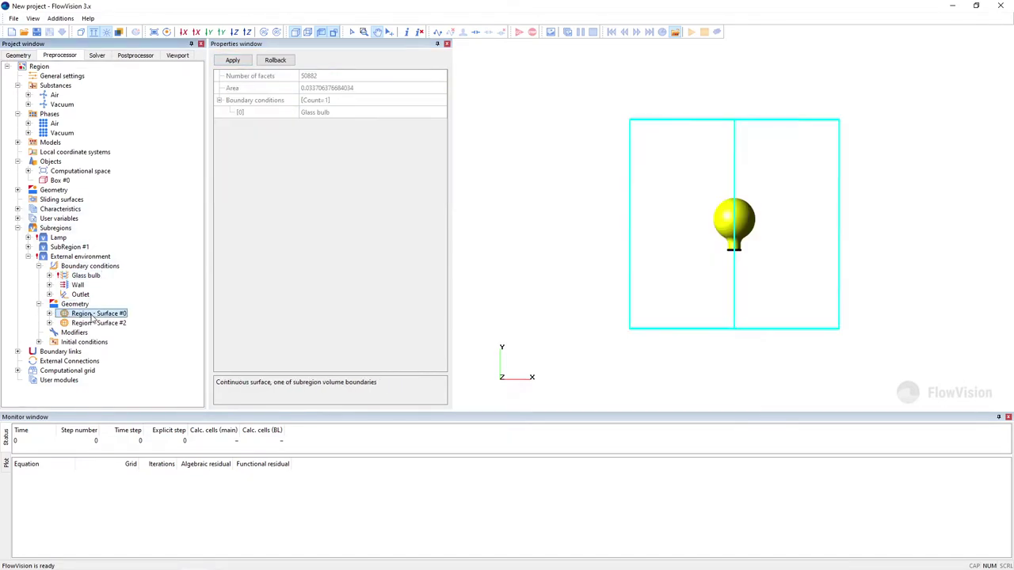
{"action": "left_click", "coordinate": [49, 314]}
{"action": "left_click", "coordinate": [95, 324]}
{"action": "right_click", "coordinate": [98, 325]}
{"action": "mouse_move", "coordinate": [180, 329]}
{"action": "left_click", "coordinate": [213, 342]}
Assign the Glass bulb boundary condition to Group #1 of the External environment's Surface #0
{"action": "left_click", "coordinate": [121, 333]}
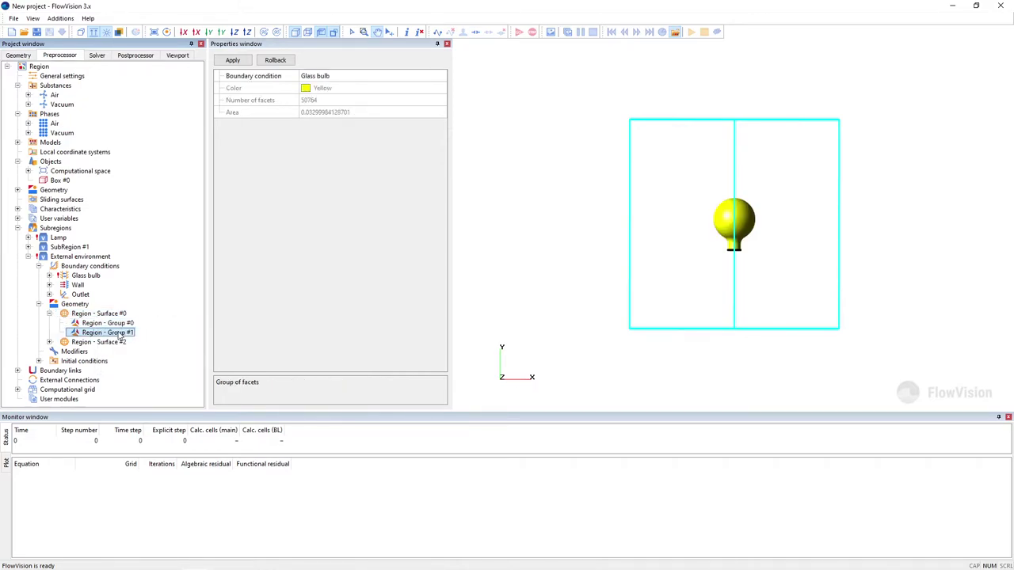
{"action": "right_click", "coordinate": [120, 333]}
{"action": "left_click", "coordinate": [238, 341]}
Set the boundary condition of the External environment's Surface #2 to Wall
{"action": "left_click", "coordinate": [113, 342]}
{"action": "right_click", "coordinate": [113, 342]}
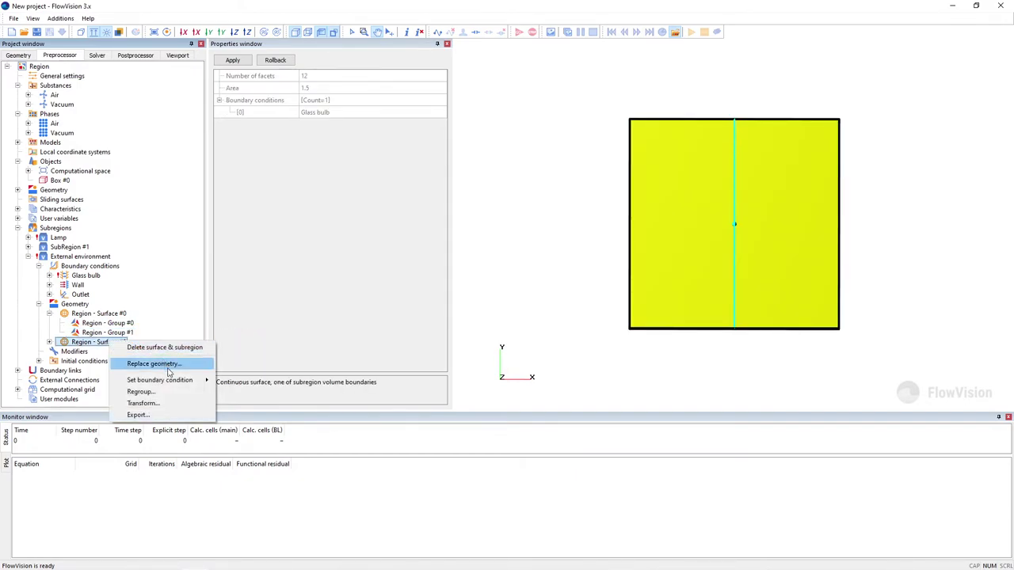
{"action": "mouse_move", "coordinate": [170, 382]}
{"action": "left_click", "coordinate": [235, 392]}
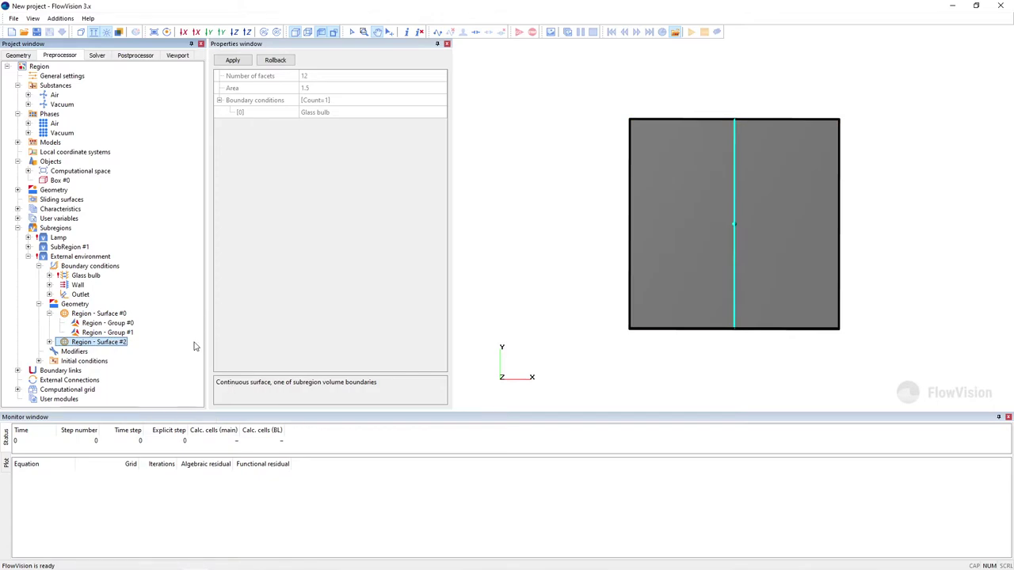
Create a binder linking the Lamp's Glass bulb boundary condition to the External environment's Glass bulb boundary condition
{"action": "left_click", "coordinate": [28, 256]}
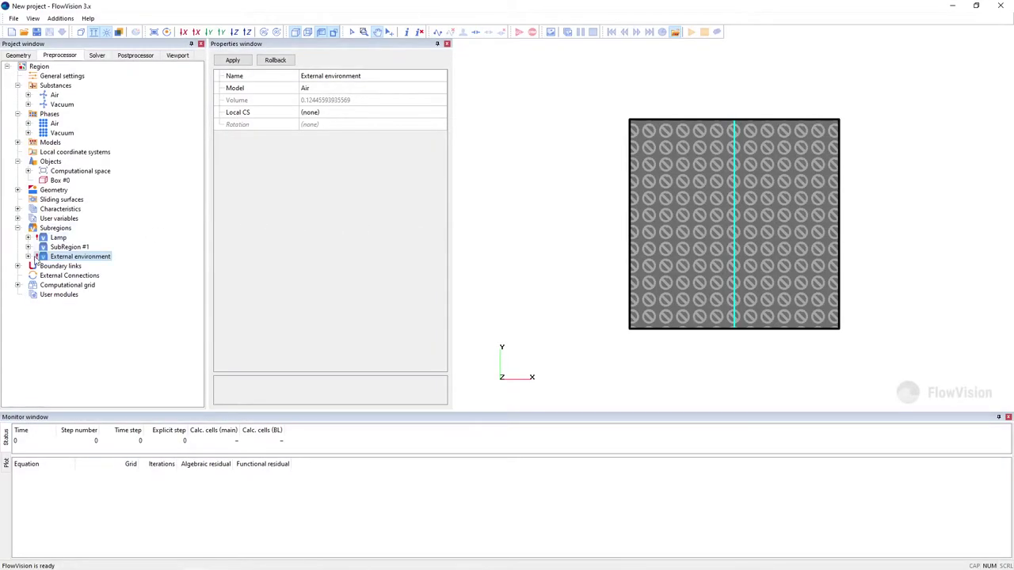
{"action": "left_click", "coordinate": [18, 266]}
{"action": "right_click", "coordinate": [63, 287]}
{"action": "left_click", "coordinate": [107, 295]}
{"action": "left_click", "coordinate": [475, 282]}
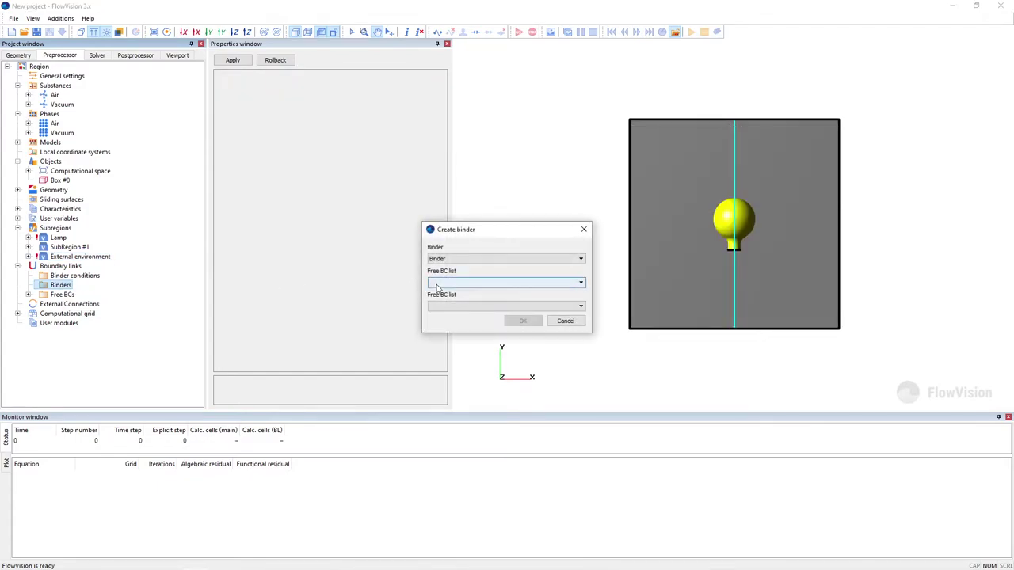
{"action": "left_click", "coordinate": [467, 290]}
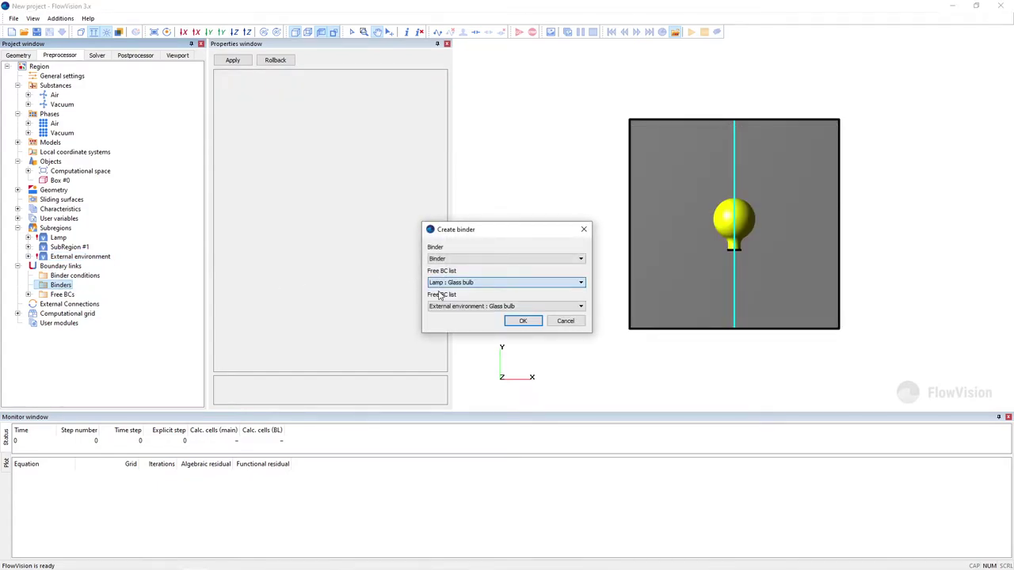
{"action": "left_click", "coordinate": [523, 321]}
Create a Conjugate temperature binder condition with Vacuum as the 1st model and Air as the 2nd model
{"action": "right_click", "coordinate": [95, 276]}
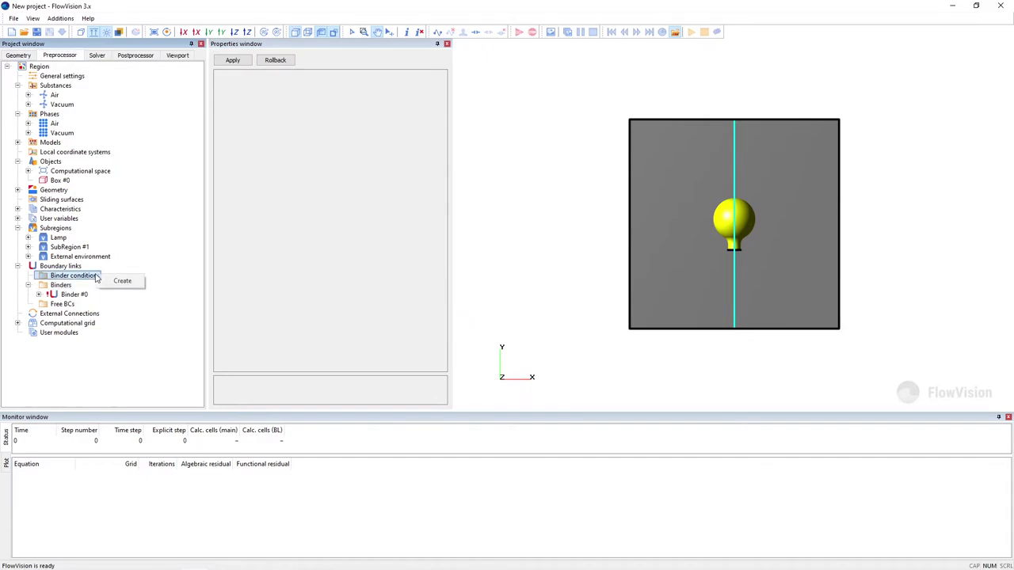
{"action": "left_click", "coordinate": [127, 281]}
{"action": "left_click", "coordinate": [456, 259]}
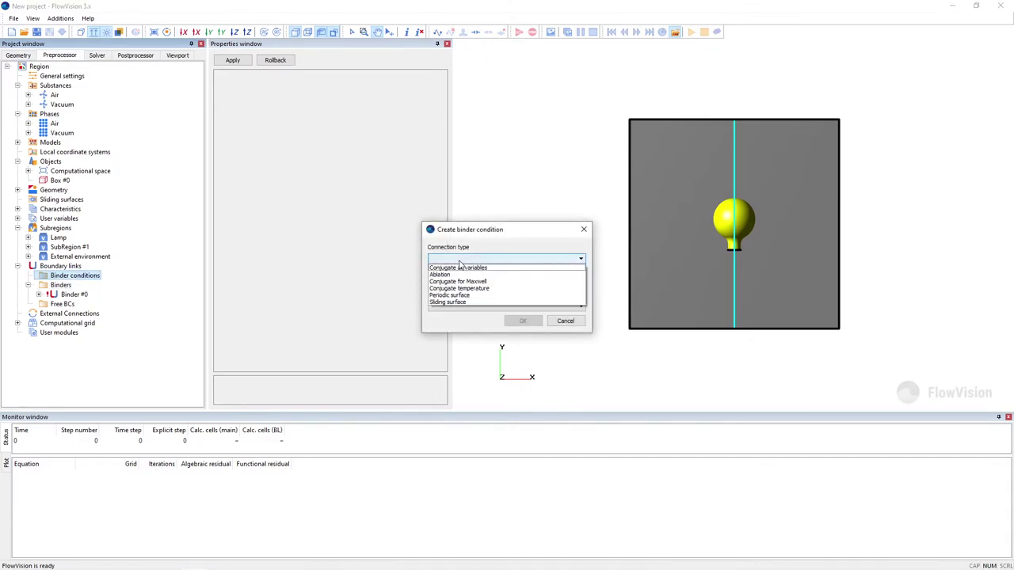
{"action": "left_click", "coordinate": [458, 288]}
{"action": "left_click", "coordinate": [459, 283]}
{"action": "left_click", "coordinate": [457, 296]}
{"action": "left_click", "coordinate": [455, 306]}
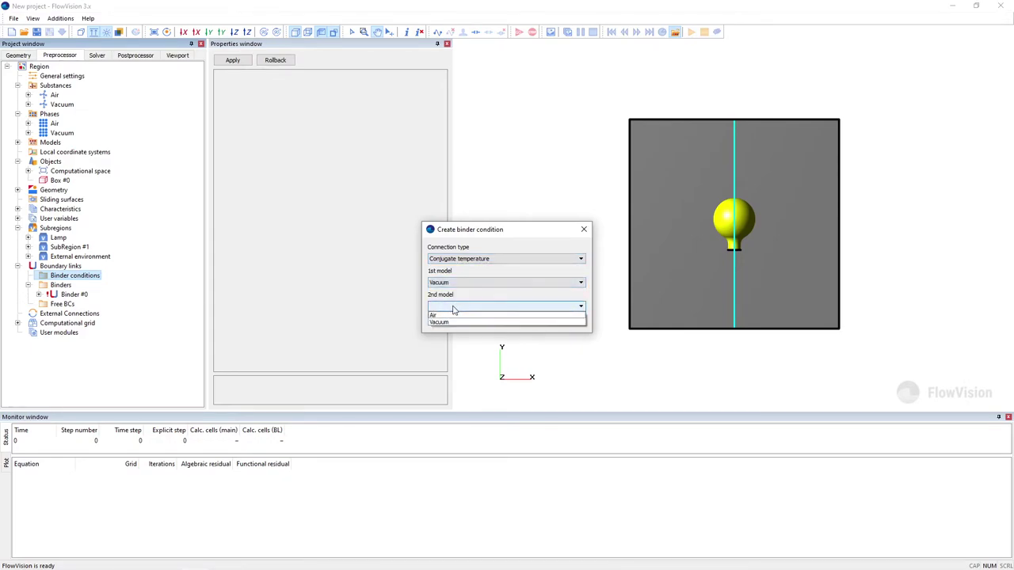
{"action": "left_click", "coordinate": [453, 318]}
{"action": "left_click", "coordinate": [520, 321]}
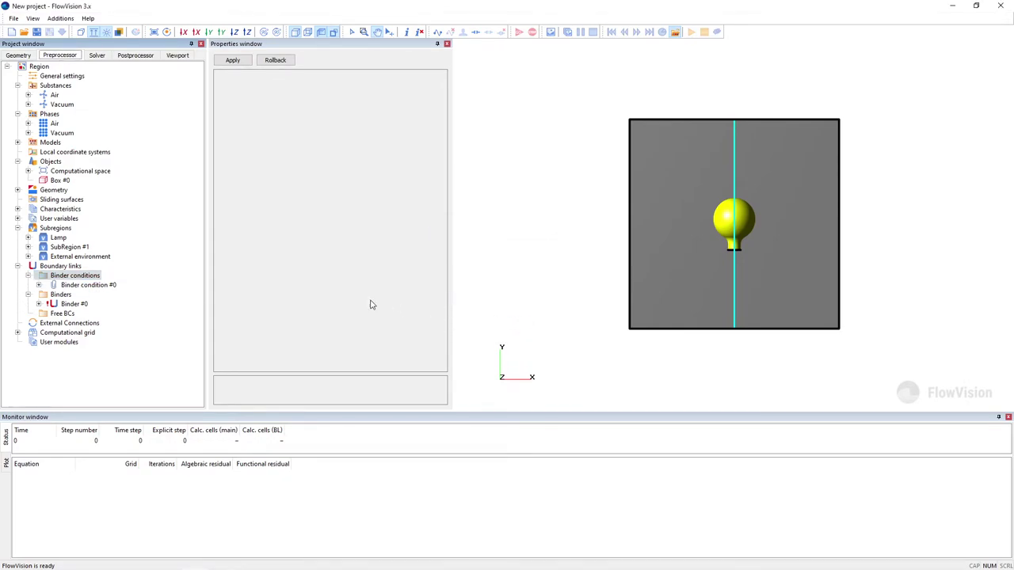
Add Binder #0 to the binders of Binder condition #0
{"action": "left_click", "coordinate": [39, 284]}
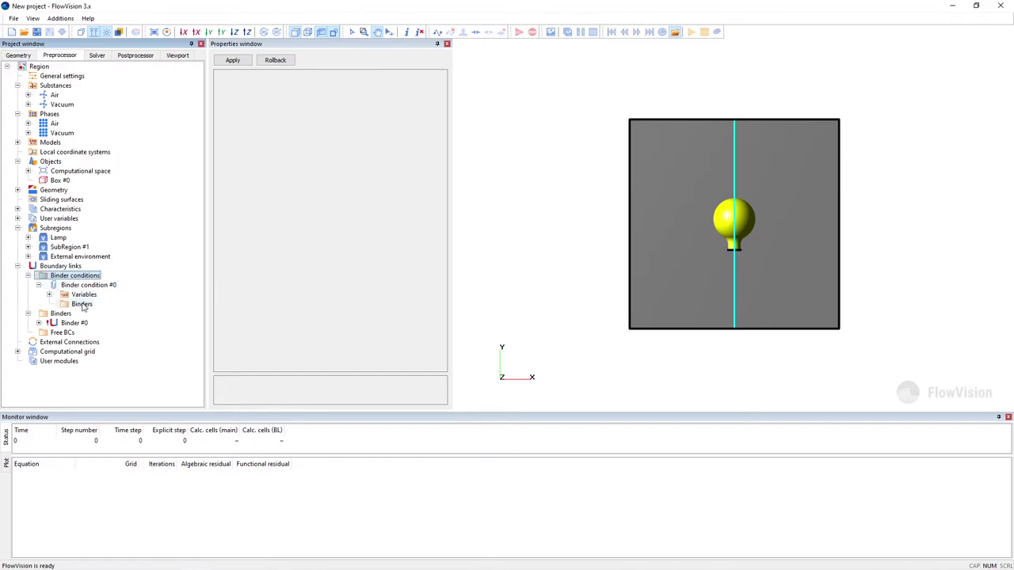
{"action": "left_click", "coordinate": [81, 305]}
{"action": "right_click", "coordinate": [87, 308]}
{"action": "left_click", "coordinate": [146, 316]}
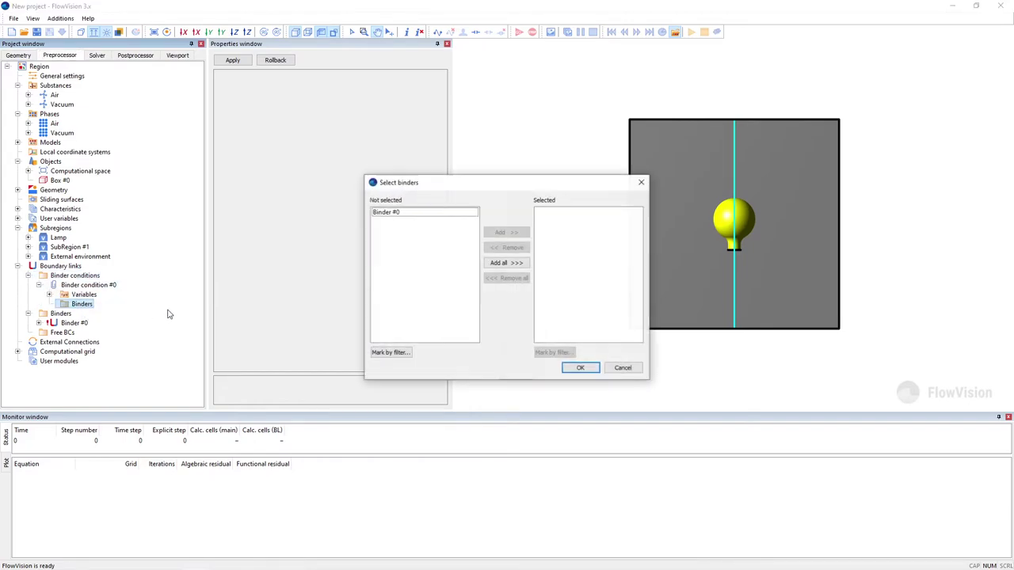
{"action": "left_click", "coordinate": [400, 216]}
{"action": "left_click", "coordinate": [499, 232]}
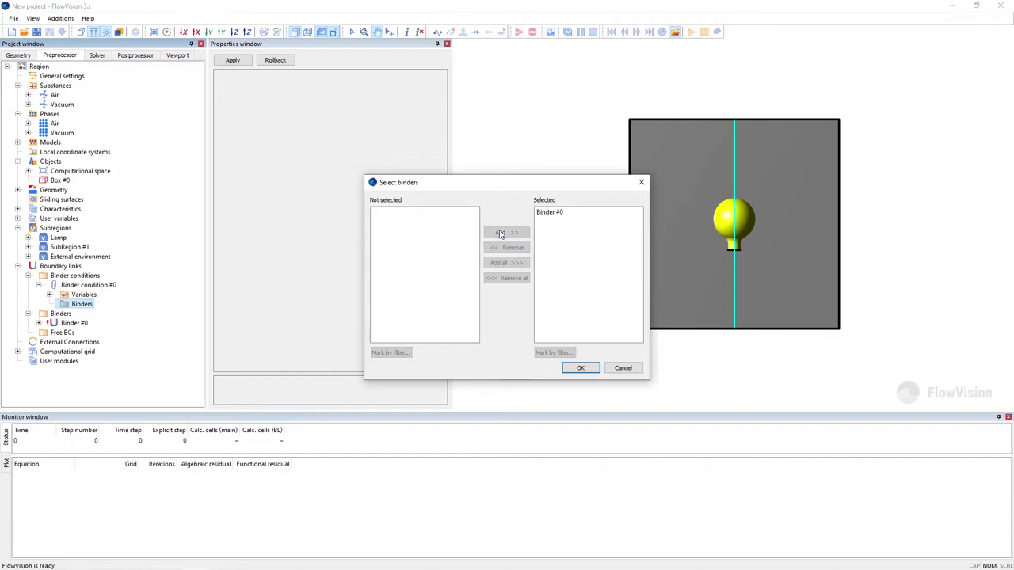
{"action": "left_click", "coordinate": [581, 369]}
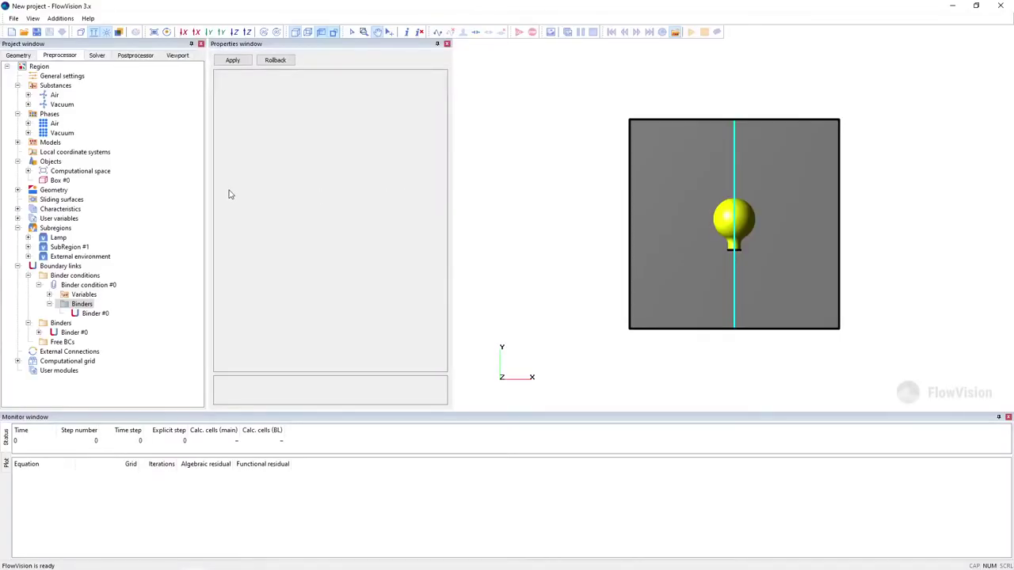
Set the blackness to 0.001 for the Radiation density variable of the Lamp's Glass bulb boundary condition
{"action": "left_click", "coordinate": [28, 238]}
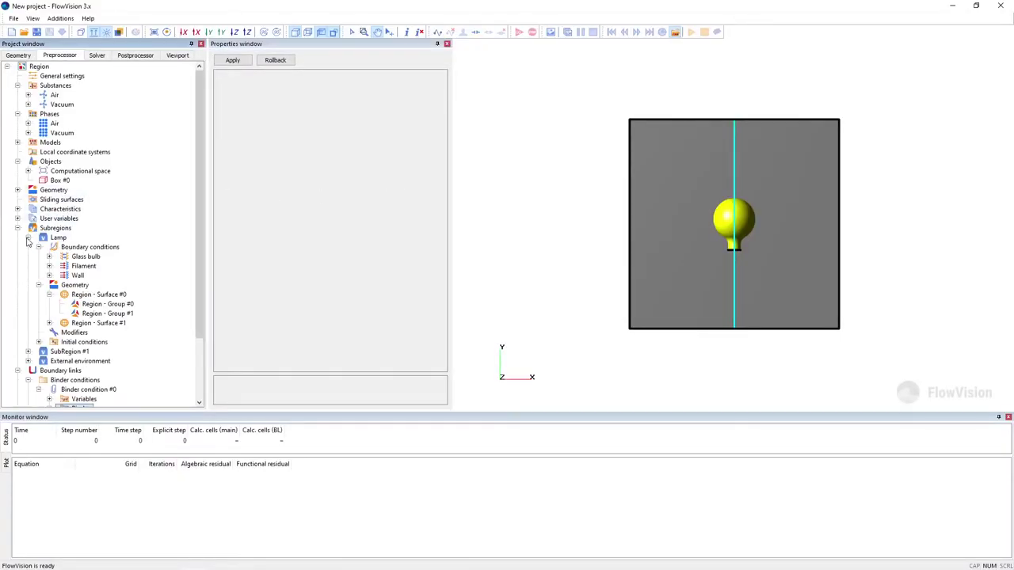
{"action": "left_click", "coordinate": [94, 259]}
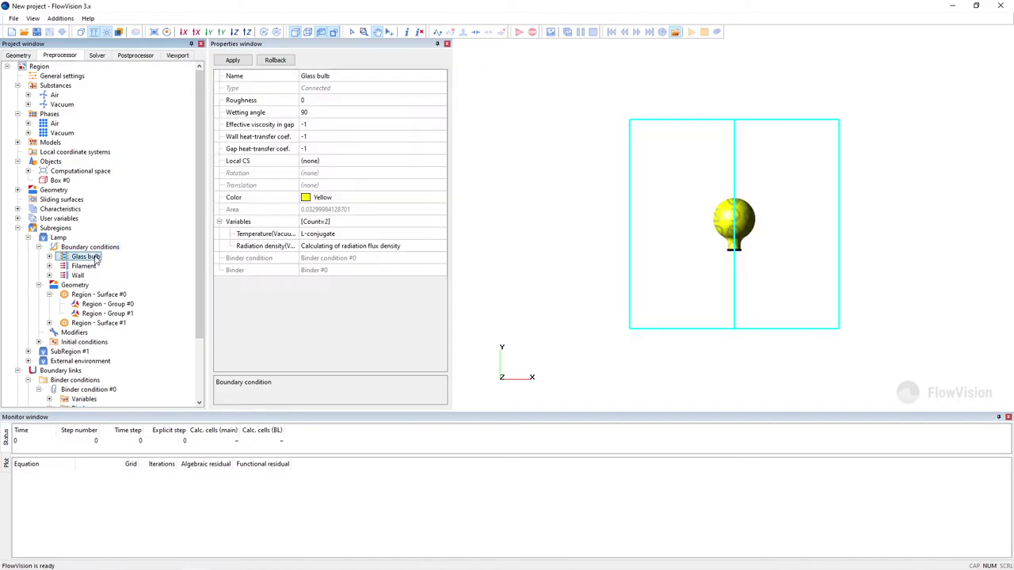
{"action": "left_click", "coordinate": [329, 247]}
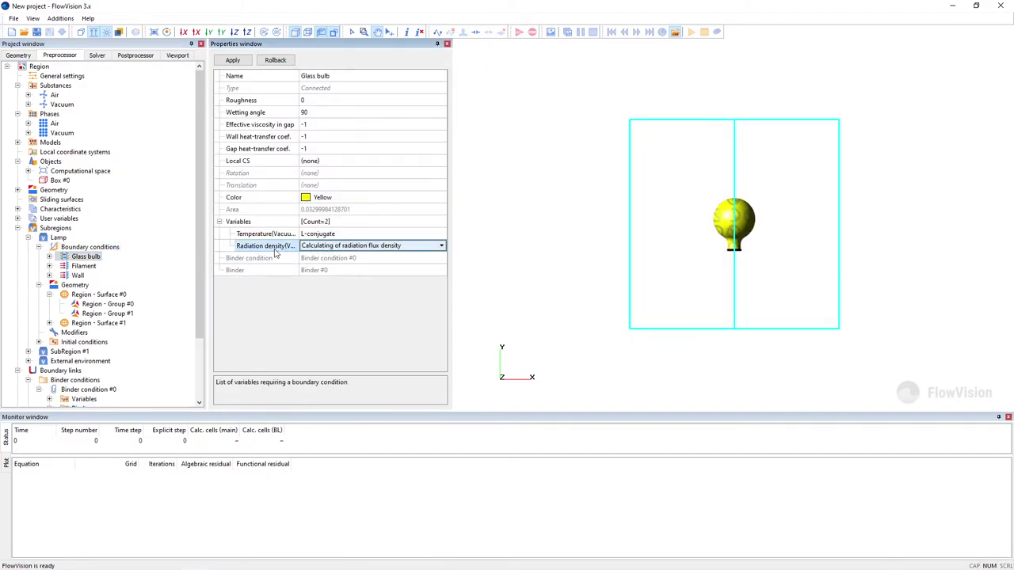
{"action": "left_click", "coordinate": [49, 257]}
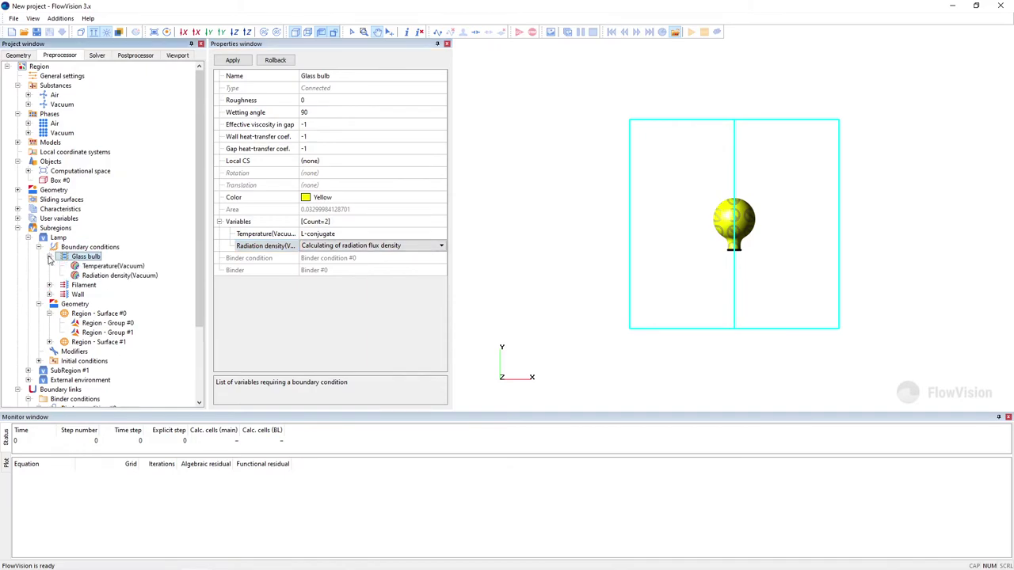
{"action": "left_click", "coordinate": [118, 276]}
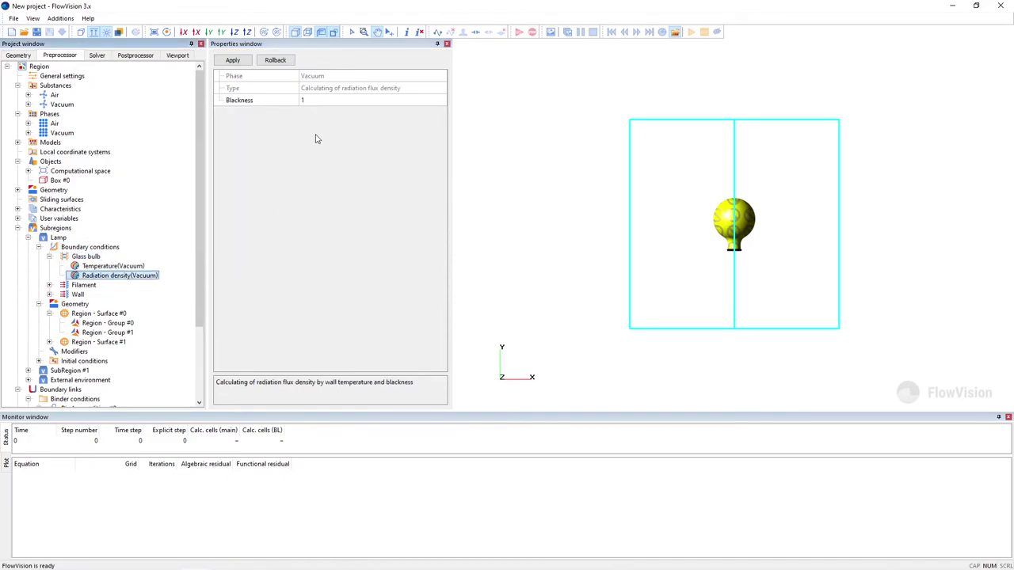
{"action": "left_click", "coordinate": [328, 100]}
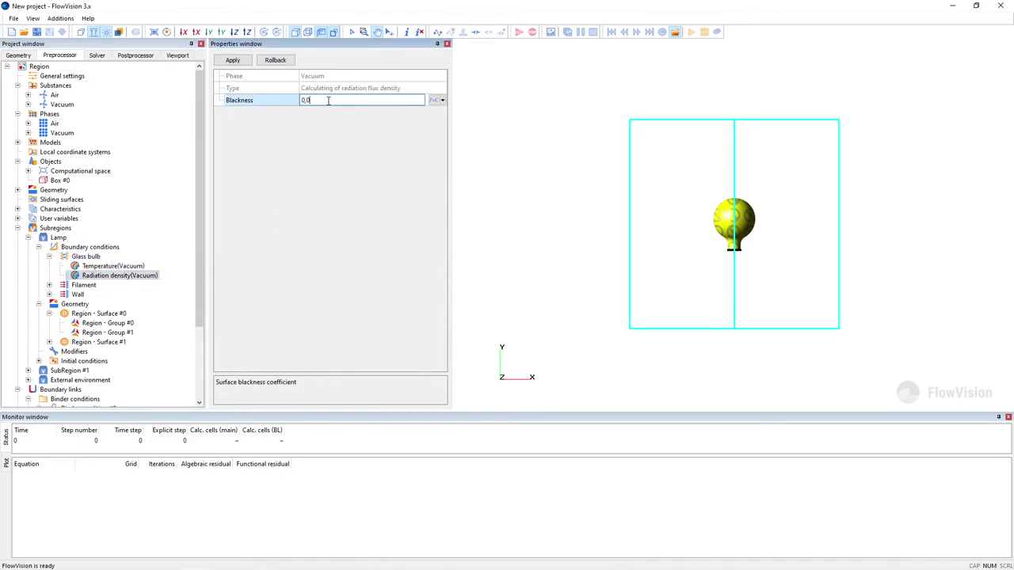
{"action": "type", "text": "0,001"}
{"action": "left_click", "coordinate": [232, 60]}
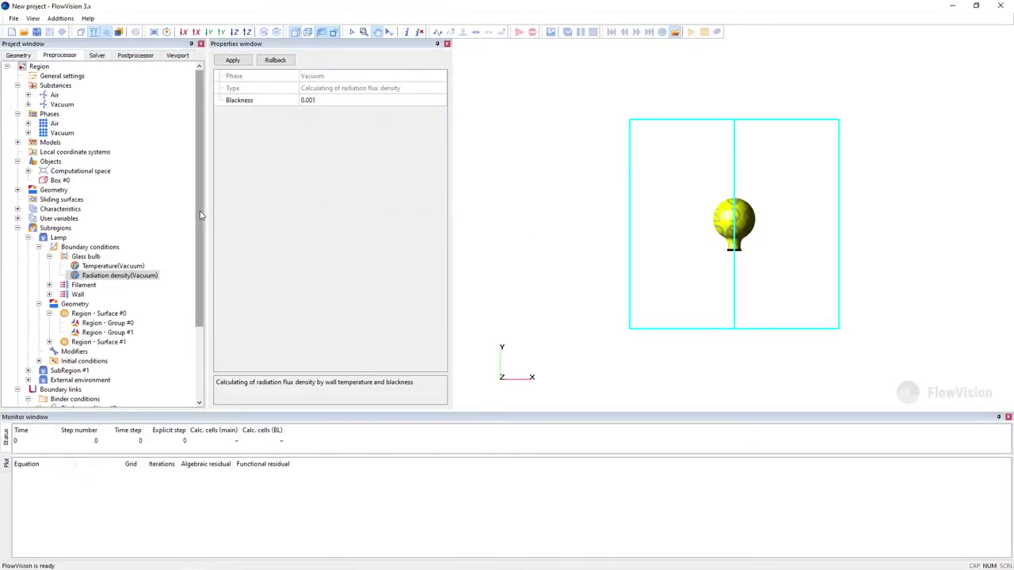
Set the initial computational grid to 5 cells in each of the X, Y and Z directions
{"action": "scroll", "coordinate": [197, 277], "scroll_direction": "down", "scroll_amount": 4}
{"action": "left_click", "coordinate": [17, 389]}
{"action": "left_click", "coordinate": [63, 398]}
{"action": "left_click", "coordinate": [333, 89]}
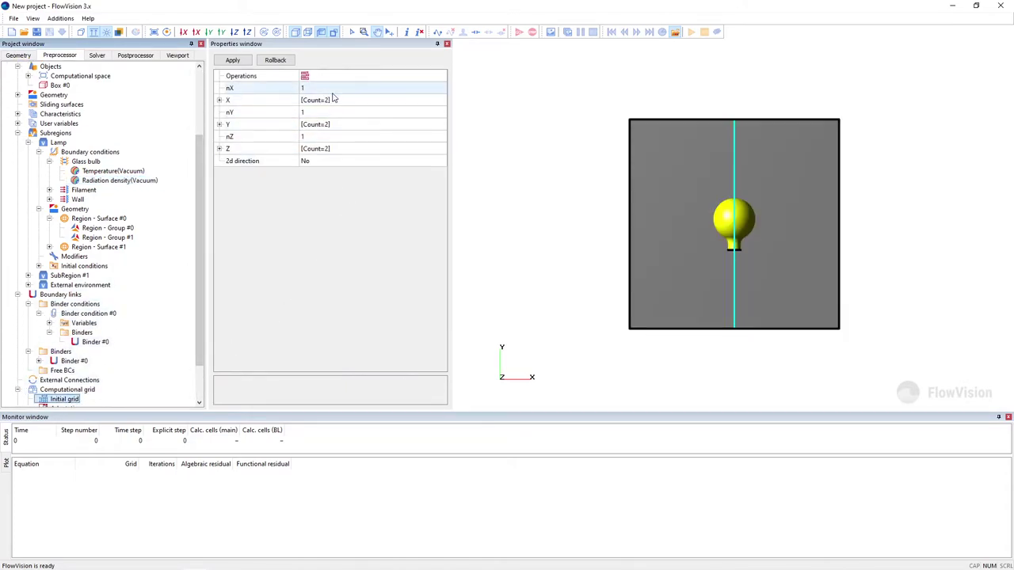
{"action": "type", "text": "5"}
{"action": "left_click", "coordinate": [342, 111]}
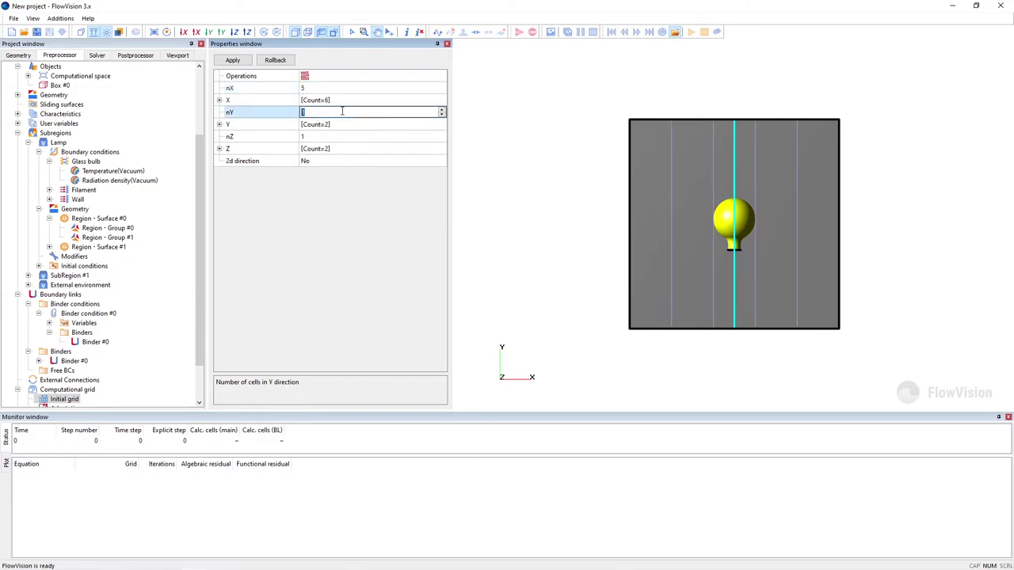
{"action": "left_click", "coordinate": [345, 136]}
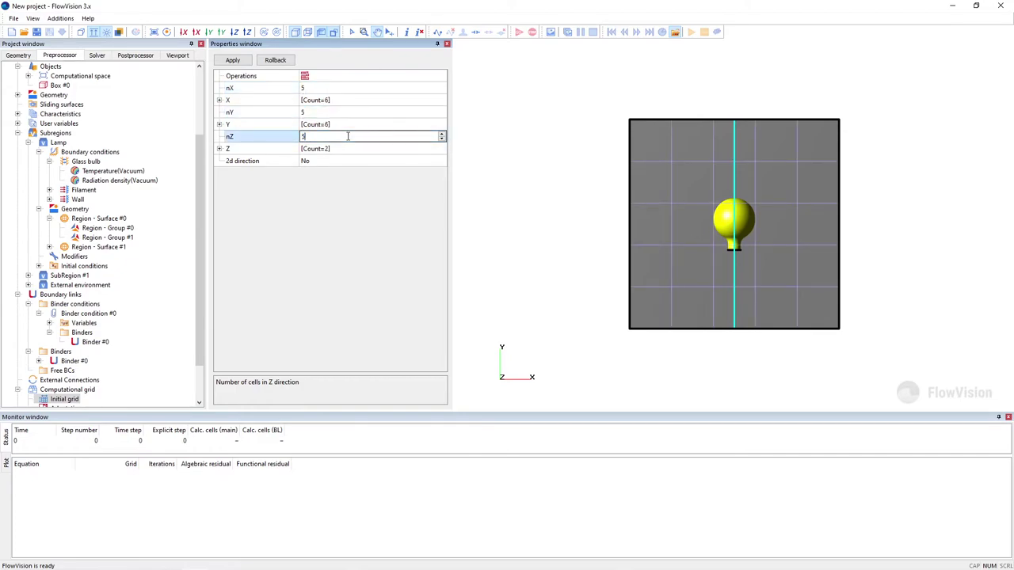
{"action": "left_click", "coordinate": [232, 60]}
{"action": "left_click_drag", "start_coordinate": [659, 271], "coordinate": [854, 51]}
{"action": "left_click_drag", "start_coordinate": [818, 319], "coordinate": [668, 193]}
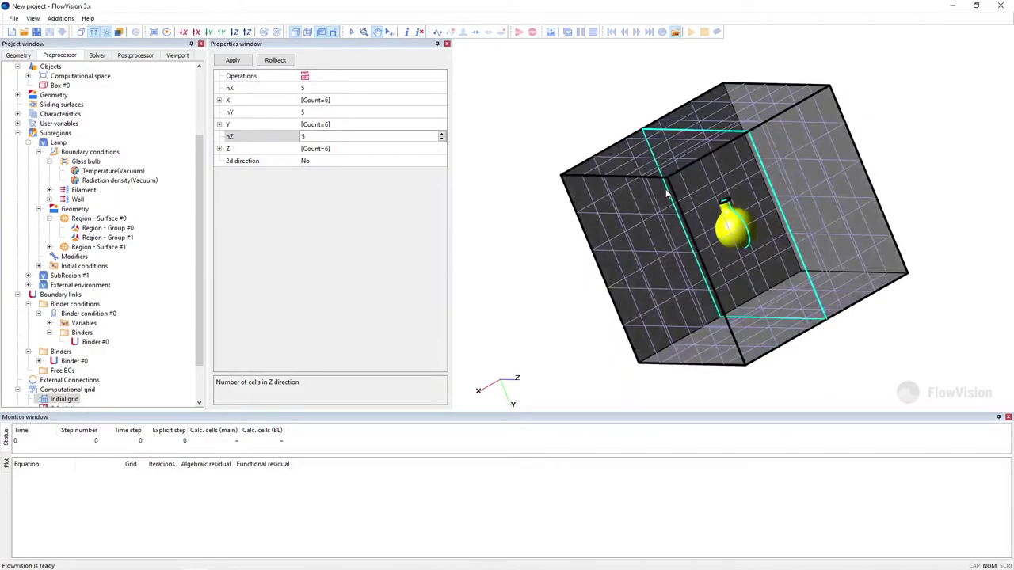
{"action": "left_click", "coordinate": [236, 33]}
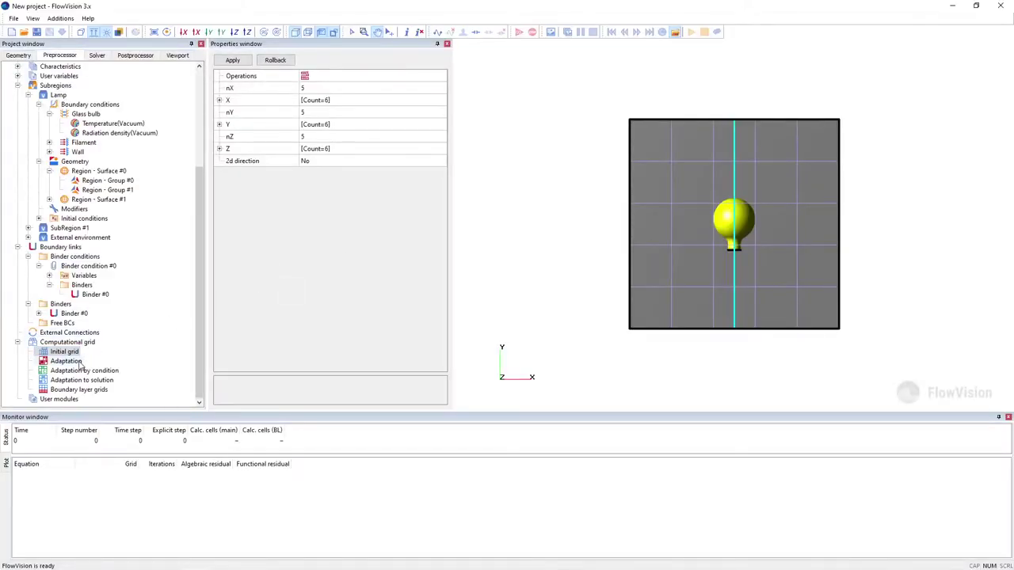
Create a new computational grid adaptation and set its Max level N to 4
{"action": "left_click", "coordinate": [66, 361]}
{"action": "right_click", "coordinate": [79, 365]}
{"action": "left_click", "coordinate": [115, 369]}
{"action": "left_click", "coordinate": [89, 372]}
{"action": "left_click", "coordinate": [369, 100]}
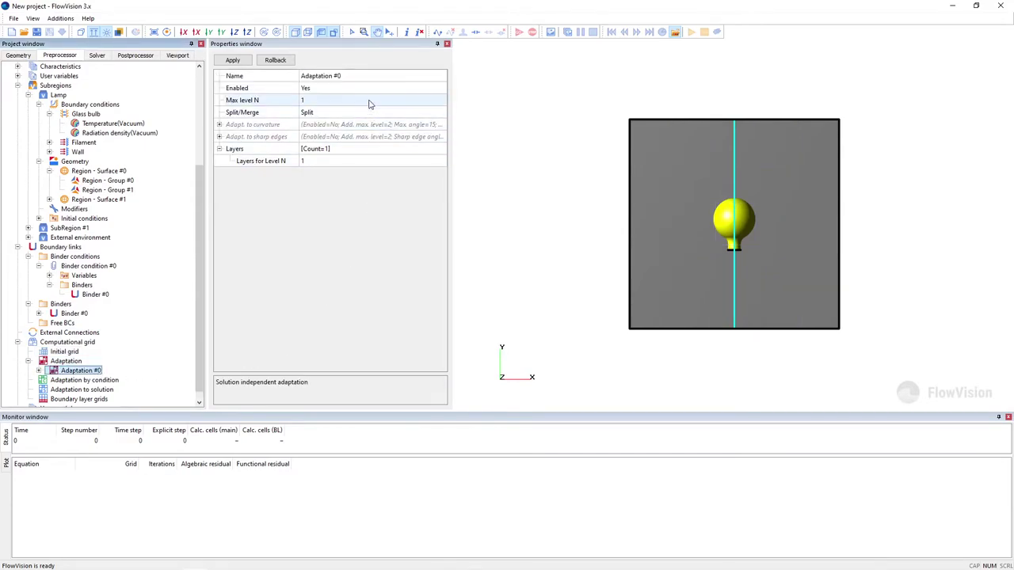
Set the adaptation's layers to 4 for each level from N to N - 3
{"action": "left_click", "coordinate": [378, 161]}
{"action": "type", "text": "4"}
{"action": "left_click", "coordinate": [341, 173]}
{"action": "type", "text": "4"}
{"action": "left_click", "coordinate": [343, 186]}
{"action": "type", "text": "4"}
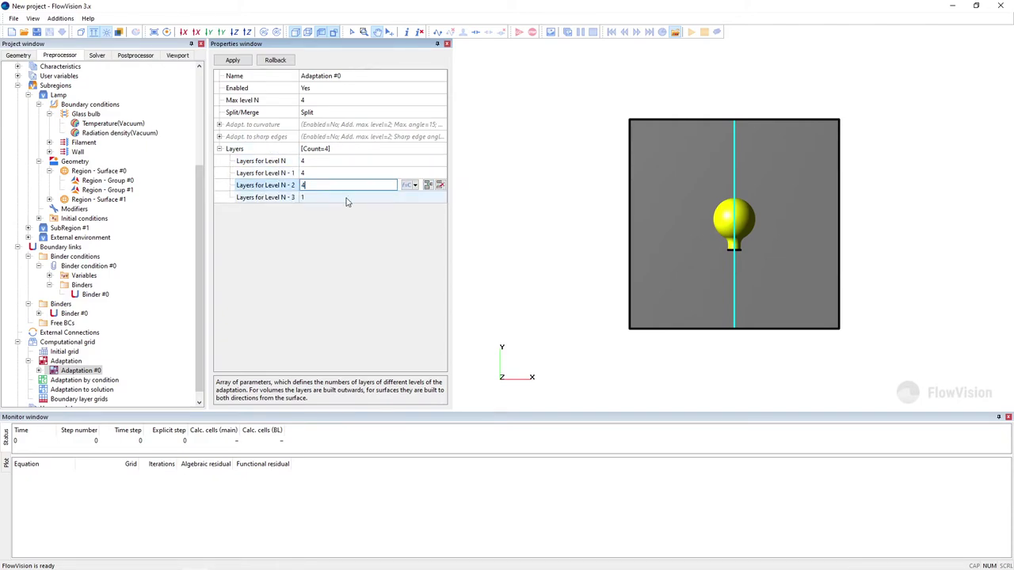
{"action": "left_click", "coordinate": [346, 198]}
{"action": "type", "text": "4"}
{"action": "left_click", "coordinate": [248, 61]}
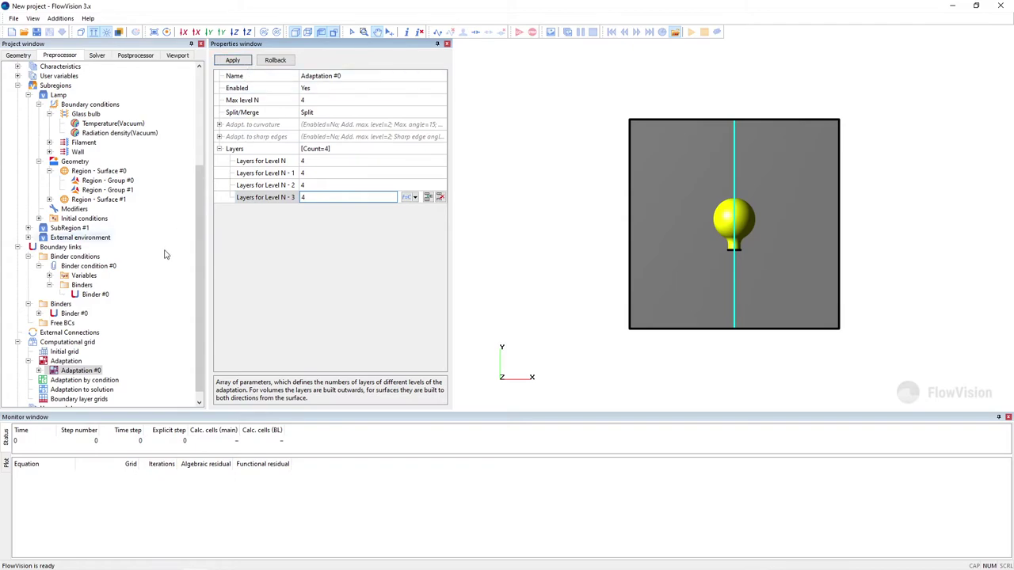
Add the Lamp to the subregions of Adaptation #0
{"action": "left_click", "coordinate": [79, 370]}
{"action": "left_click", "coordinate": [40, 371]}
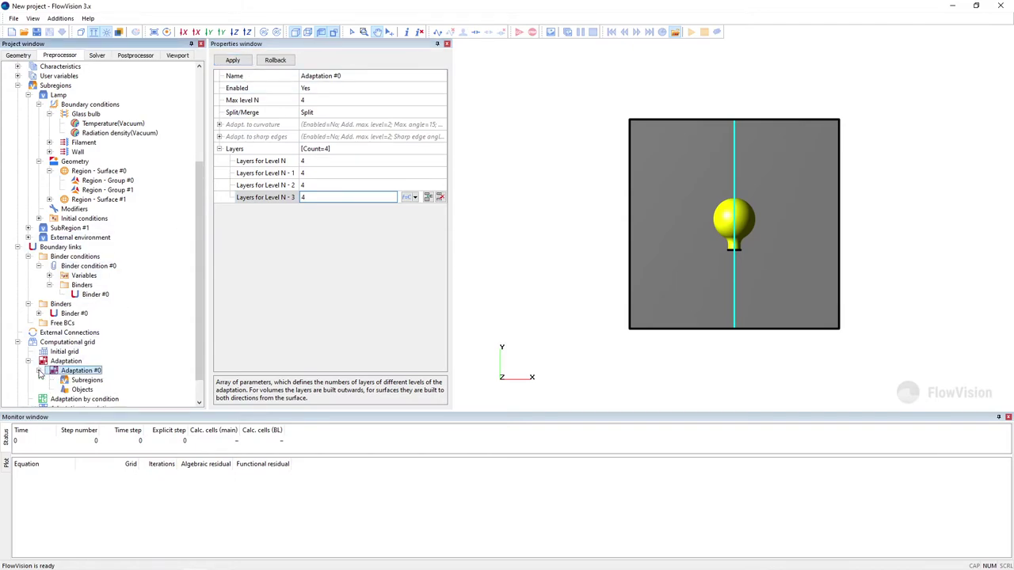
{"action": "left_click", "coordinate": [87, 381]}
{"action": "right_click", "coordinate": [89, 387]}
{"action": "left_click", "coordinate": [115, 392]}
{"action": "left_click", "coordinate": [437, 211]}
{"action": "left_click", "coordinate": [507, 231]}
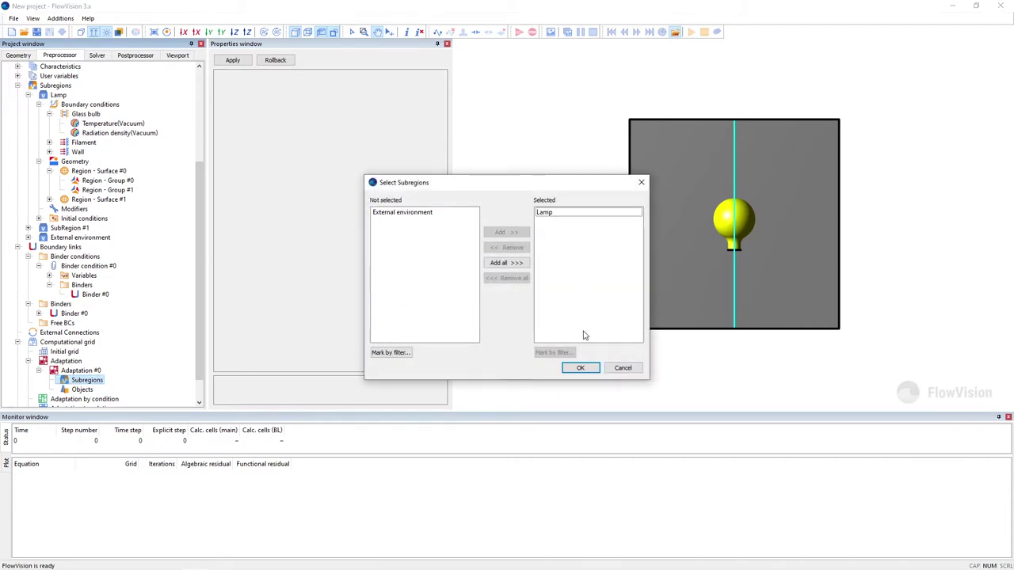
{"action": "left_click", "coordinate": [580, 367]}
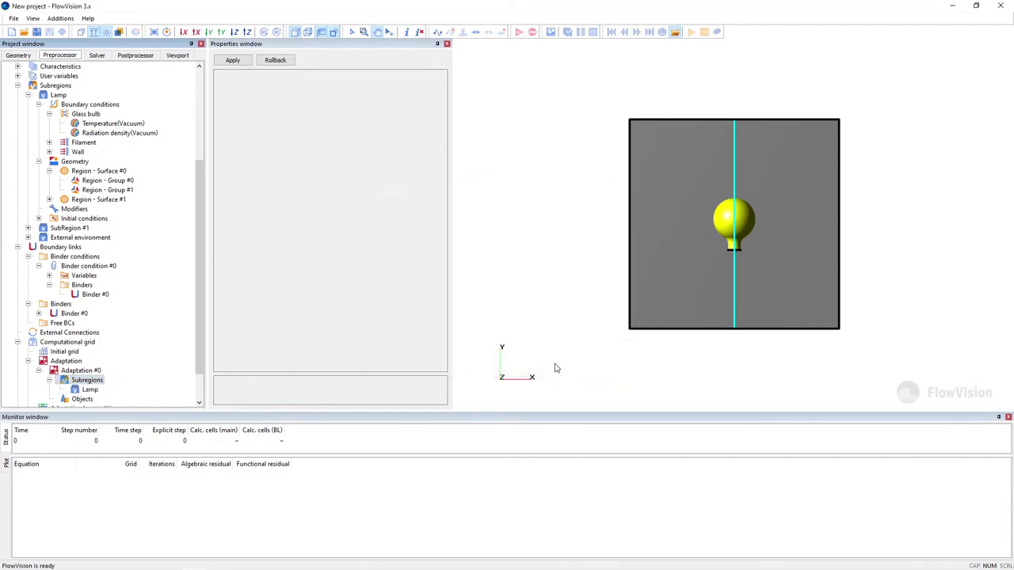
Add the Computational space to the objects of Adaptation #0
{"action": "left_click", "coordinate": [90, 400]}
{"action": "right_click", "coordinate": [90, 400]}
{"action": "left_click", "coordinate": [182, 425]}
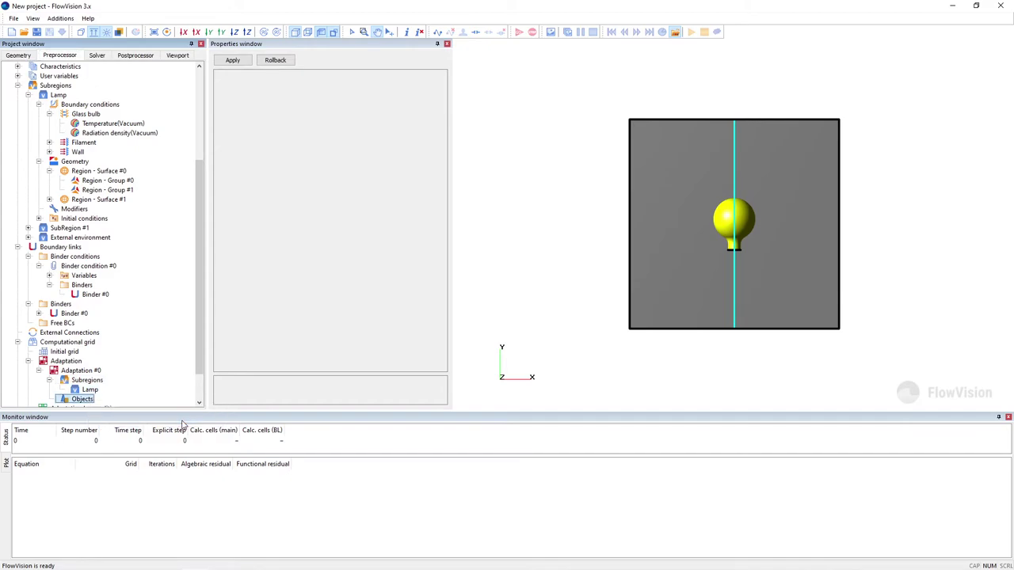
{"action": "left_click", "coordinate": [449, 213]}
{"action": "left_click", "coordinate": [515, 233]}
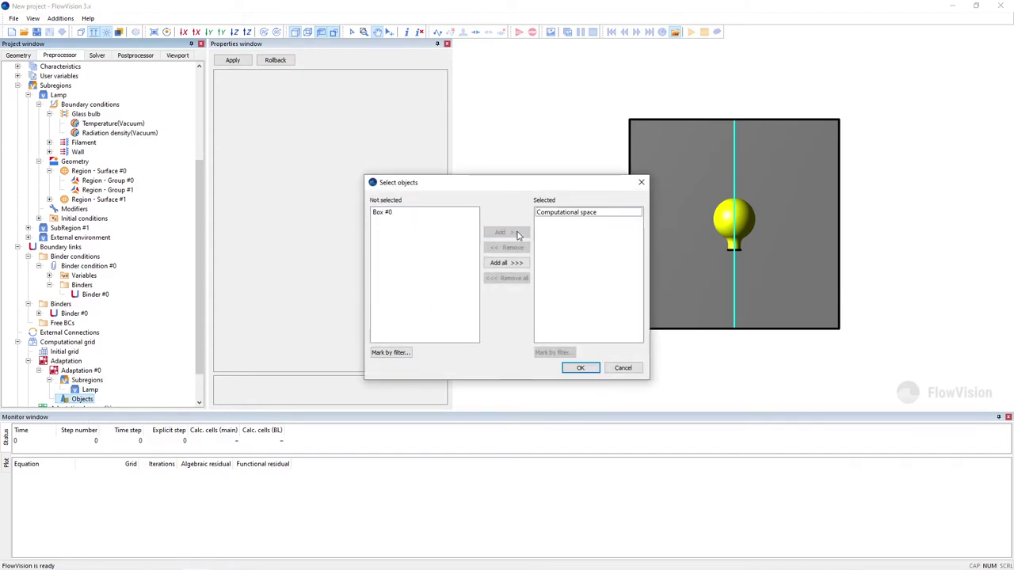
{"action": "left_click", "coordinate": [579, 367]}
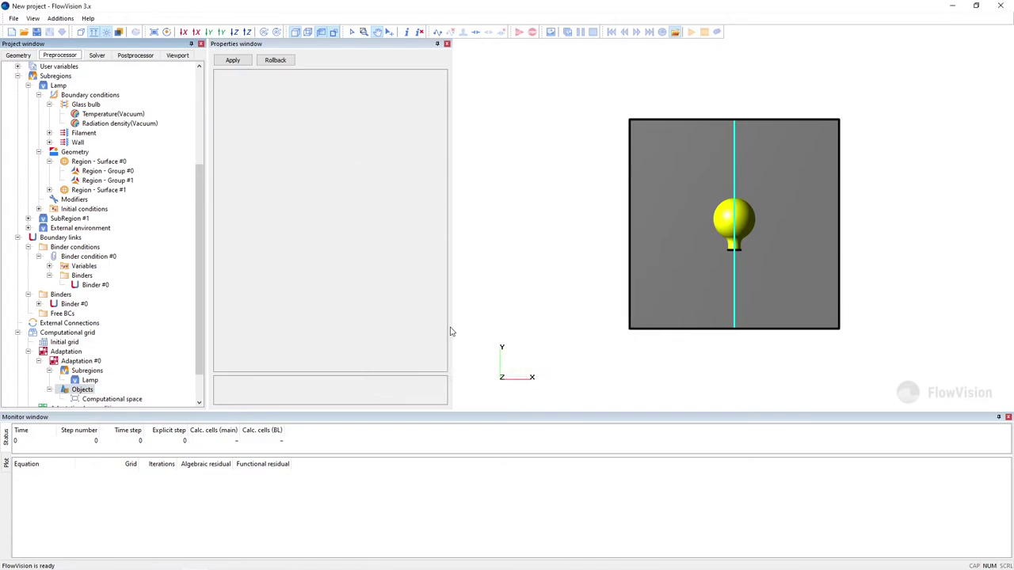
Create a new Cone/cylinder object under the project's Objects
{"action": "left_click_drag", "start_coordinate": [202, 290], "coordinate": [202, 229]}
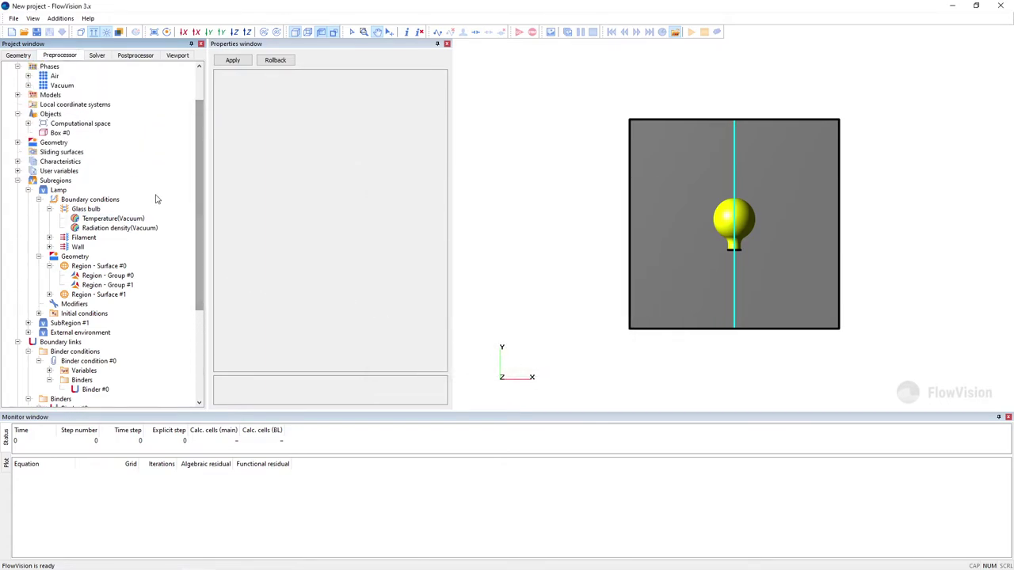
{"action": "right_click", "coordinate": [51, 114]}
{"action": "left_click", "coordinate": [88, 120]}
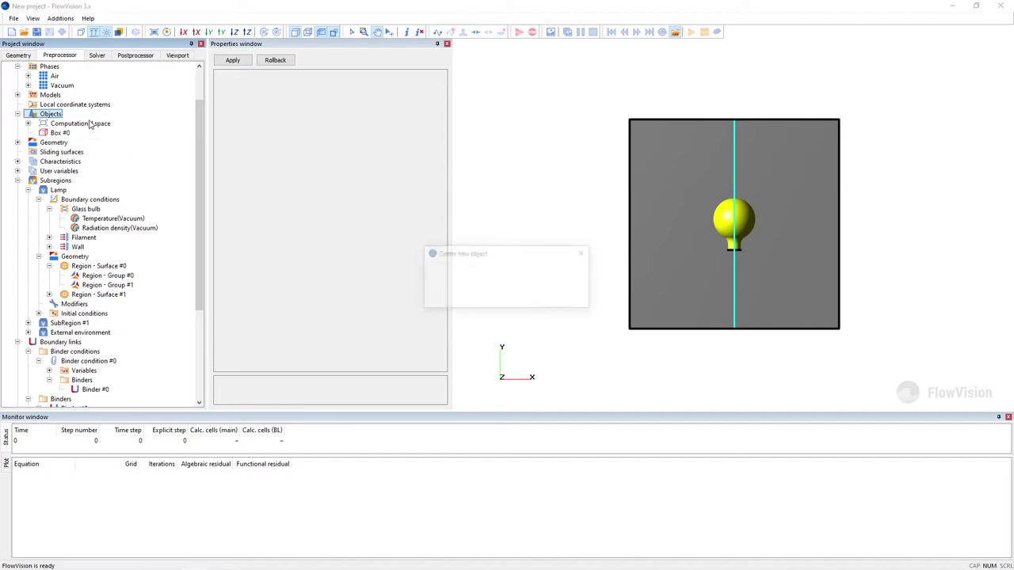
{"action": "left_click", "coordinate": [488, 284]}
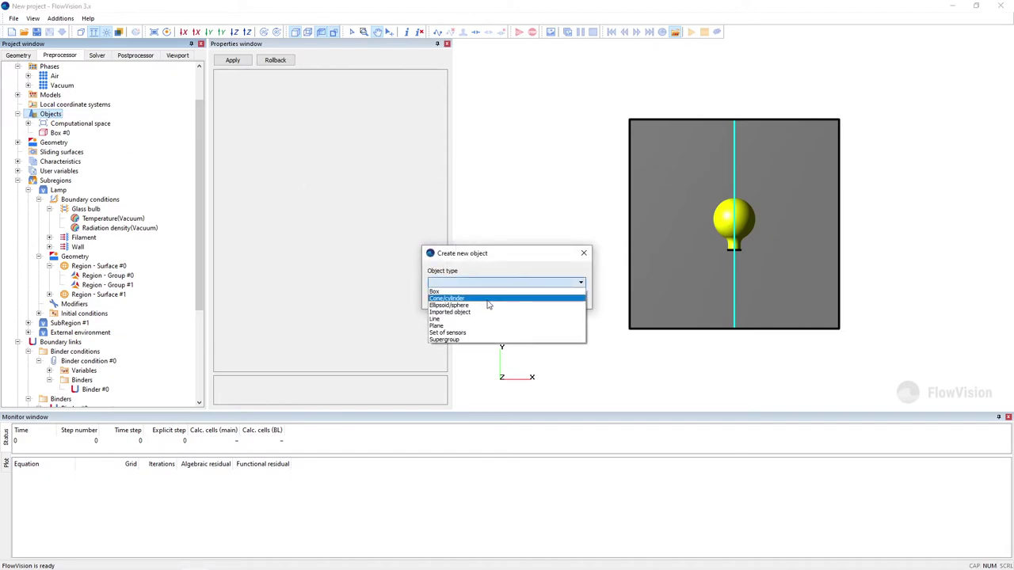
{"action": "left_click", "coordinate": [488, 299]}
{"action": "left_click", "coordinate": [523, 298]}
Set the Y coordinate of the cone/cylinder's reference point to -0.26
{"action": "left_click", "coordinate": [89, 142]}
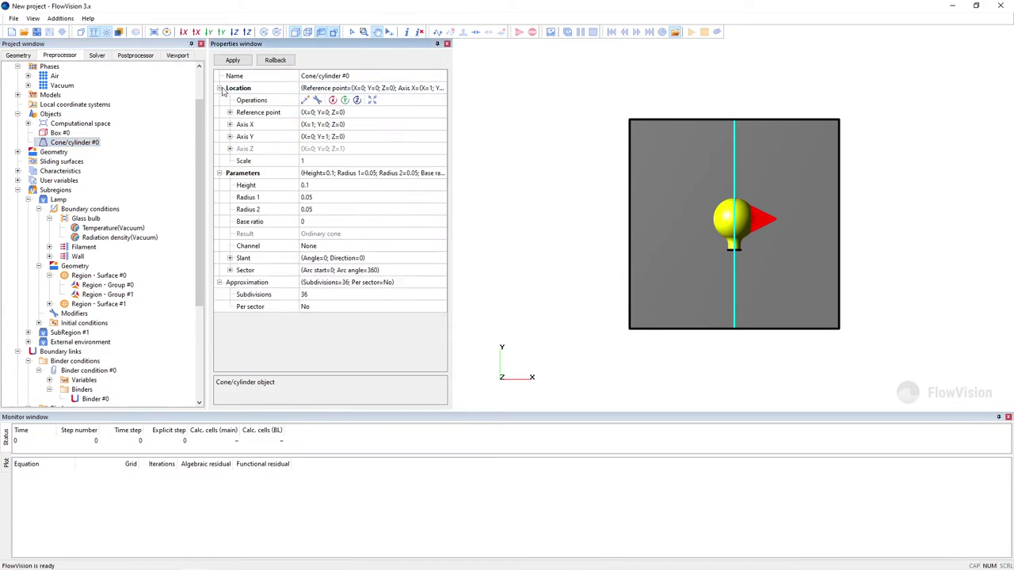
{"action": "left_click", "coordinate": [230, 111]}
{"action": "left_click", "coordinate": [321, 136]}
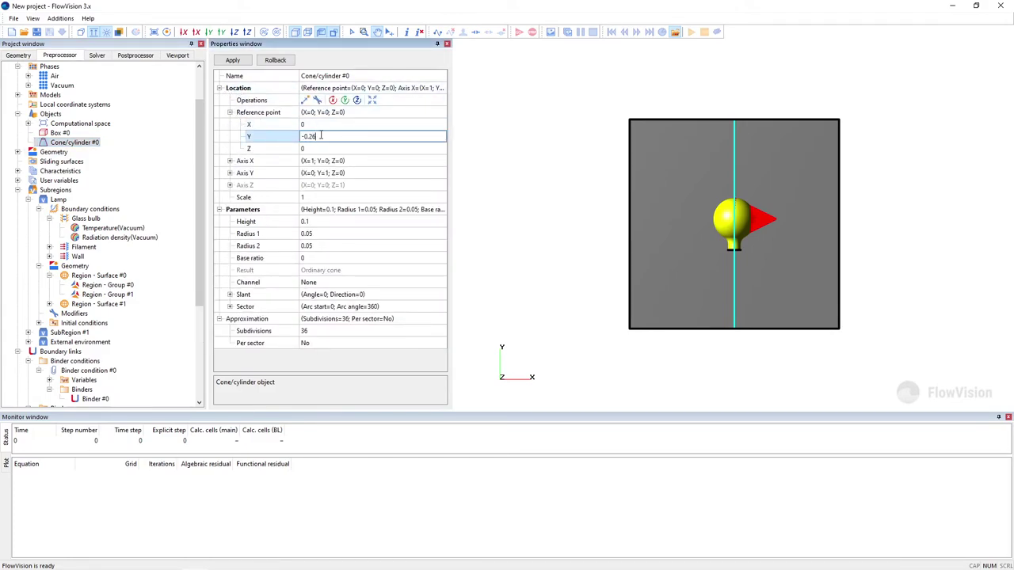
Give Cone/cylinder #0 a height of 0.2, both radii of 0.025 and a base ratio of 1
{"action": "left_click", "coordinate": [321, 222]}
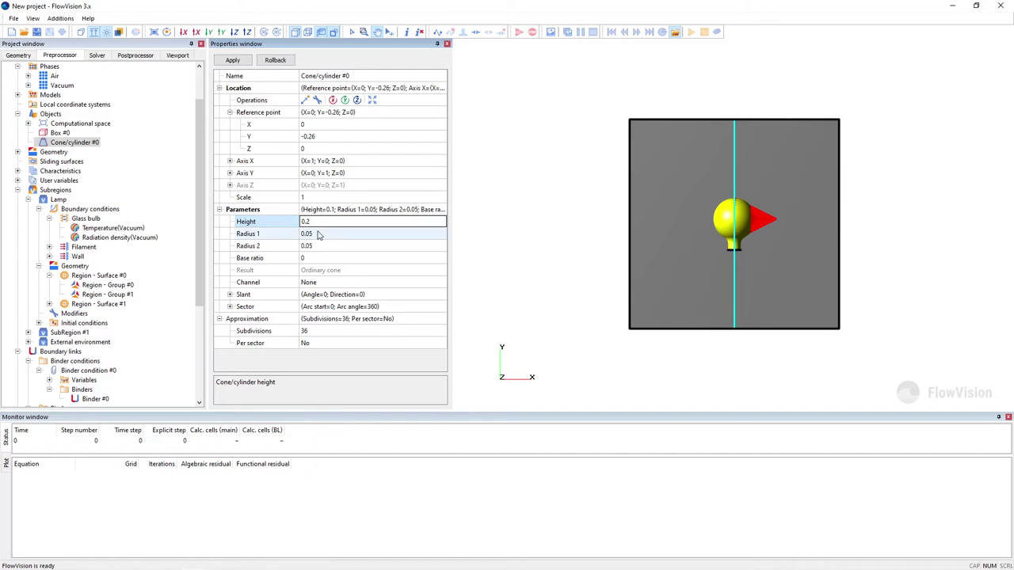
{"action": "left_click", "coordinate": [320, 234]}
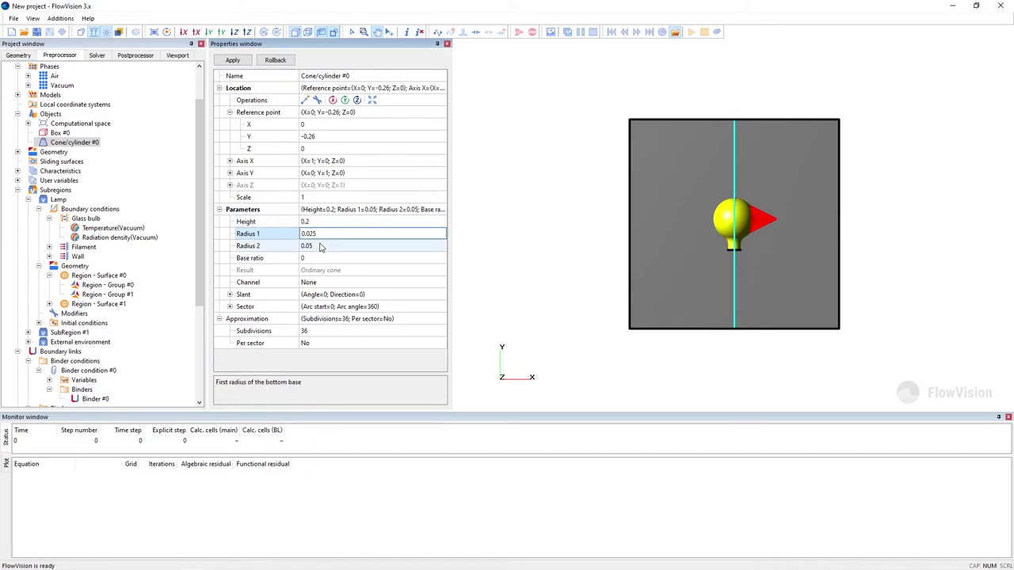
{"action": "left_click", "coordinate": [320, 246]}
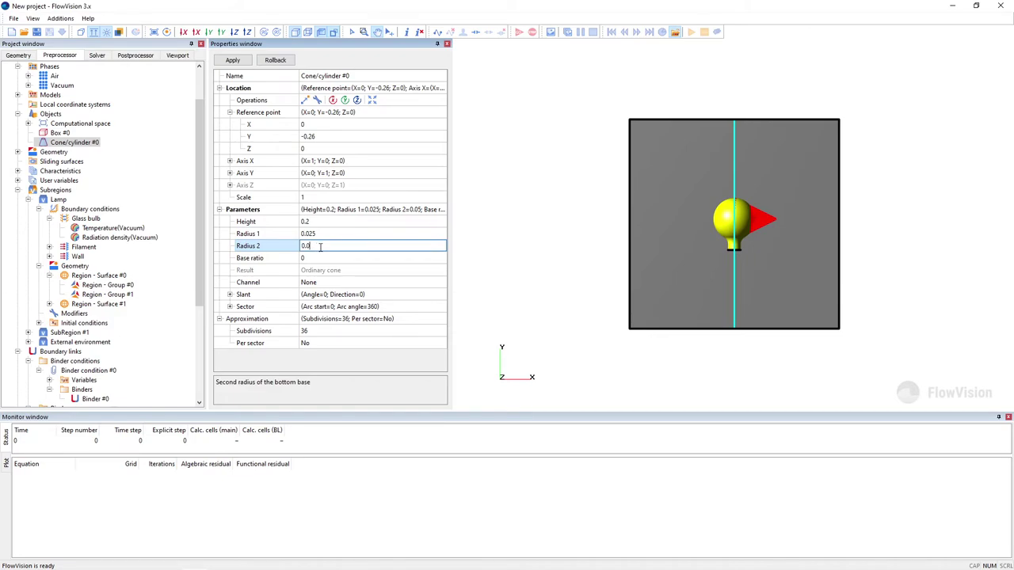
{"action": "type", "text": "0.025"}
{"action": "left_click", "coordinate": [315, 258]}
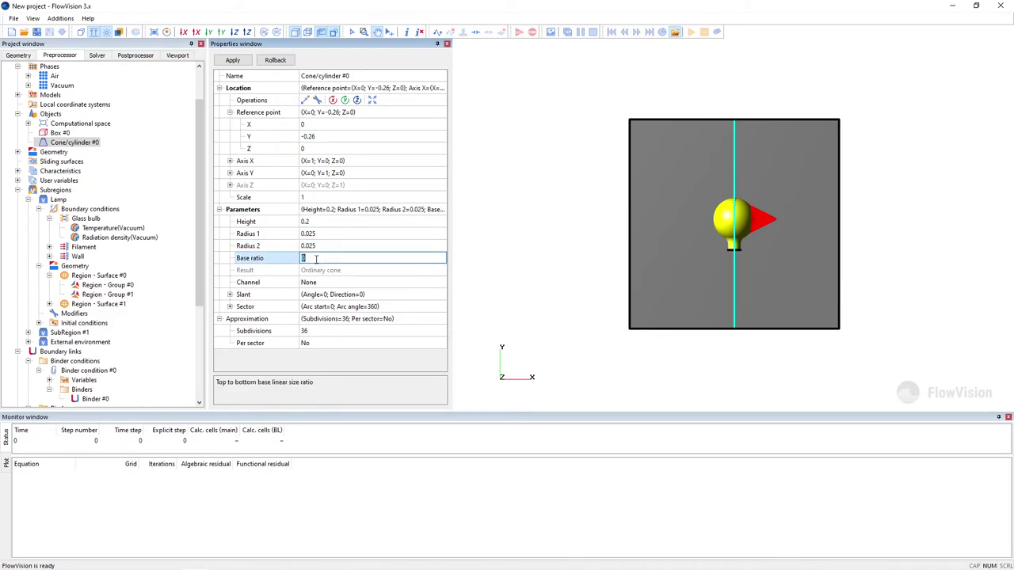
{"action": "type", "text": "1"}
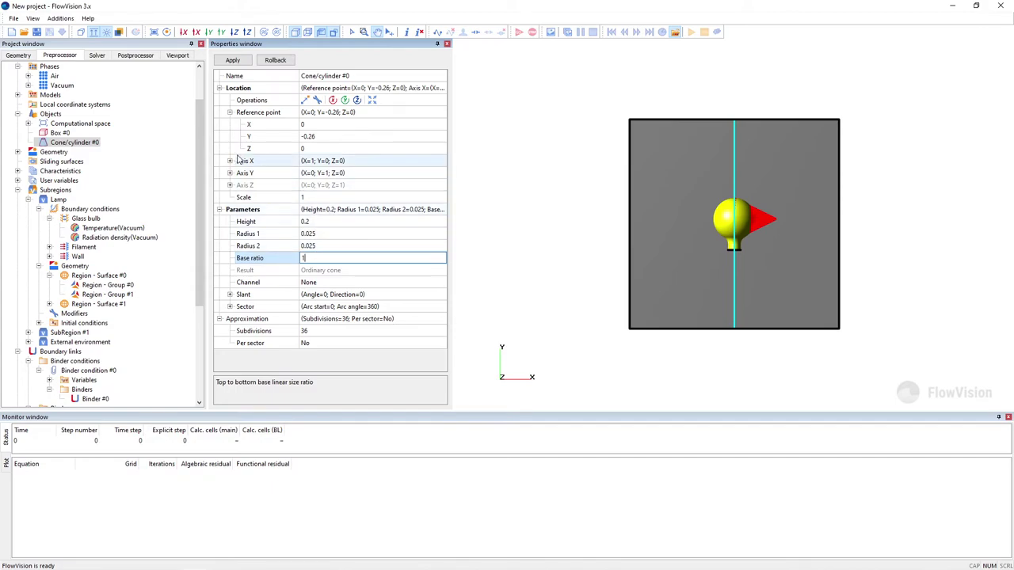
Orient the cylinder's Axis X vertically with X 0 and Y 1, and apply the object's changes
{"action": "left_click", "coordinate": [230, 161]}
{"action": "left_click", "coordinate": [315, 174]}
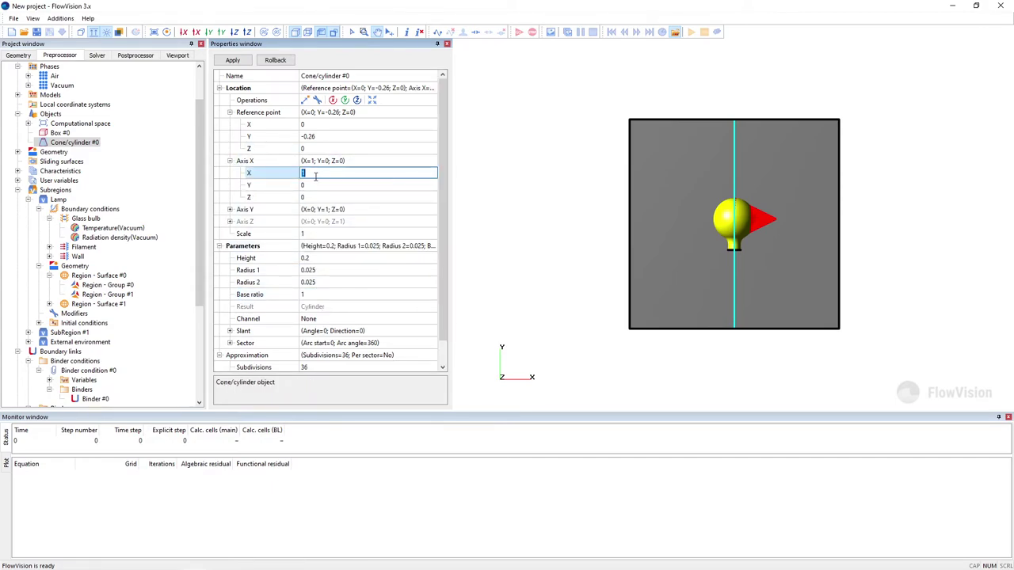
{"action": "left_click", "coordinate": [315, 185]}
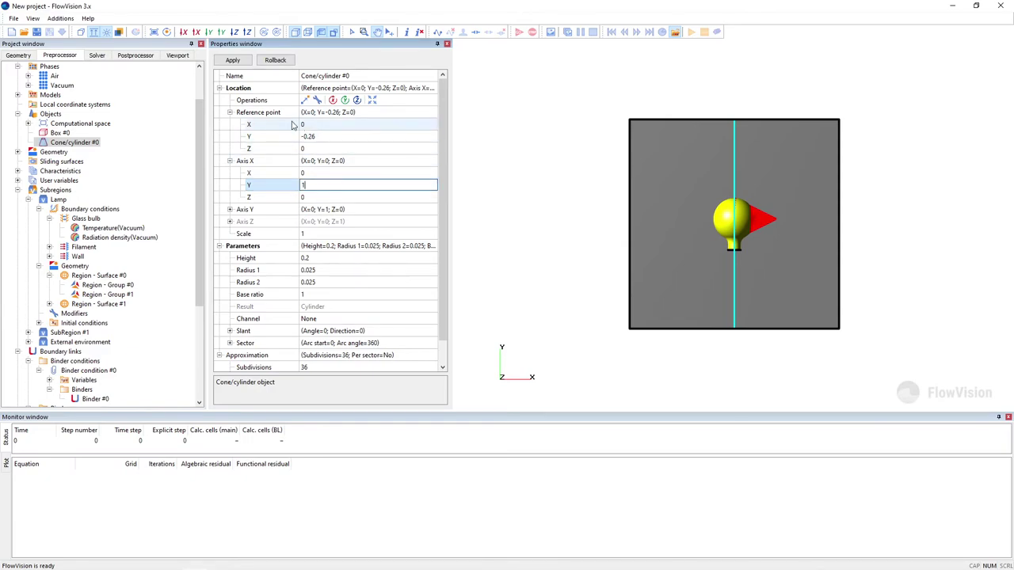
{"action": "left_click", "coordinate": [241, 64]}
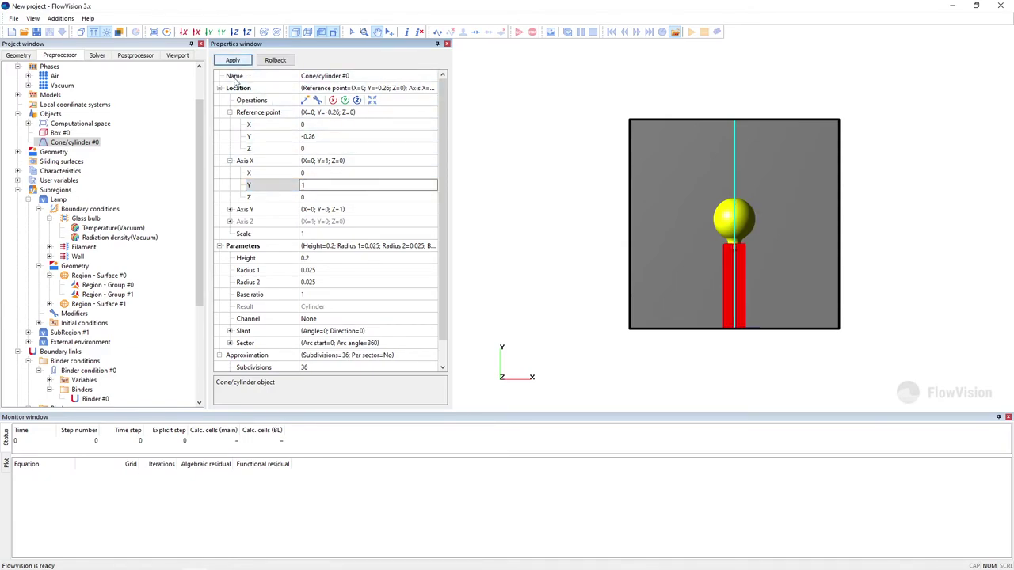
Create a second computational grid adaptation and set its Max level N to 4
{"action": "scroll", "coordinate": [188, 238], "scroll_direction": "down", "scroll_amount": 5}
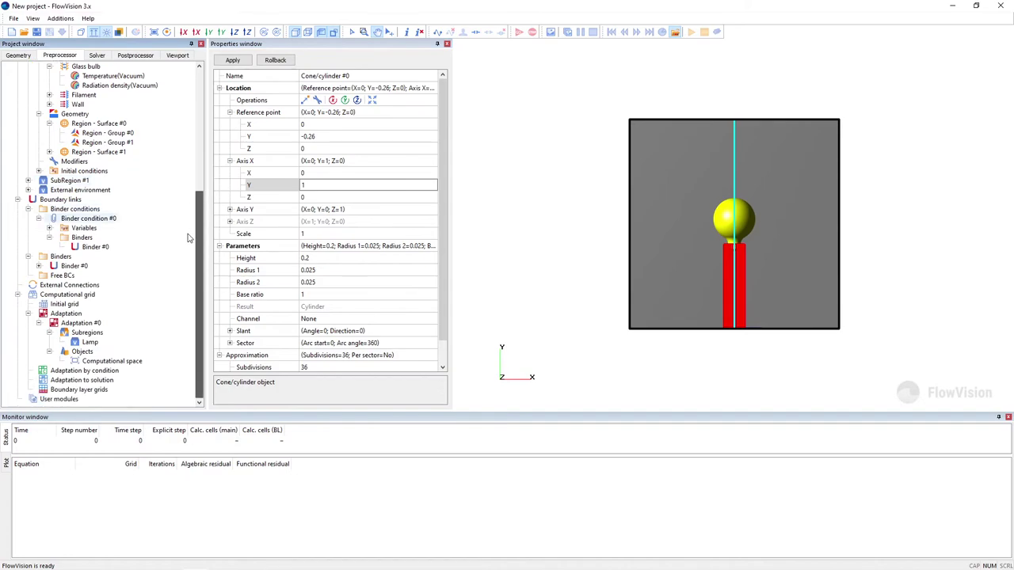
{"action": "left_click", "coordinate": [73, 314]}
{"action": "right_click", "coordinate": [87, 316]}
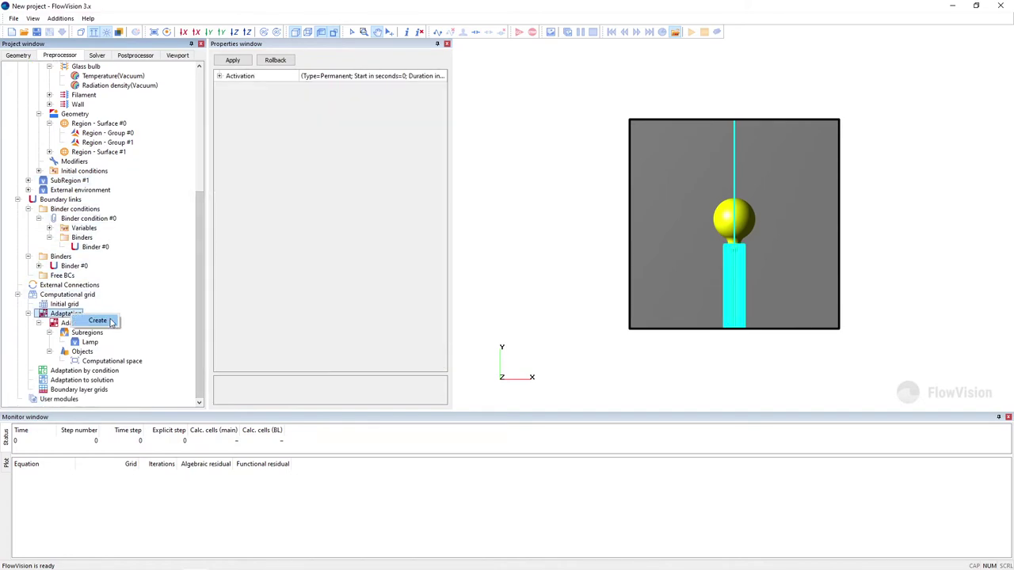
{"action": "left_click", "coordinate": [109, 321]}
{"action": "left_click", "coordinate": [82, 371]}
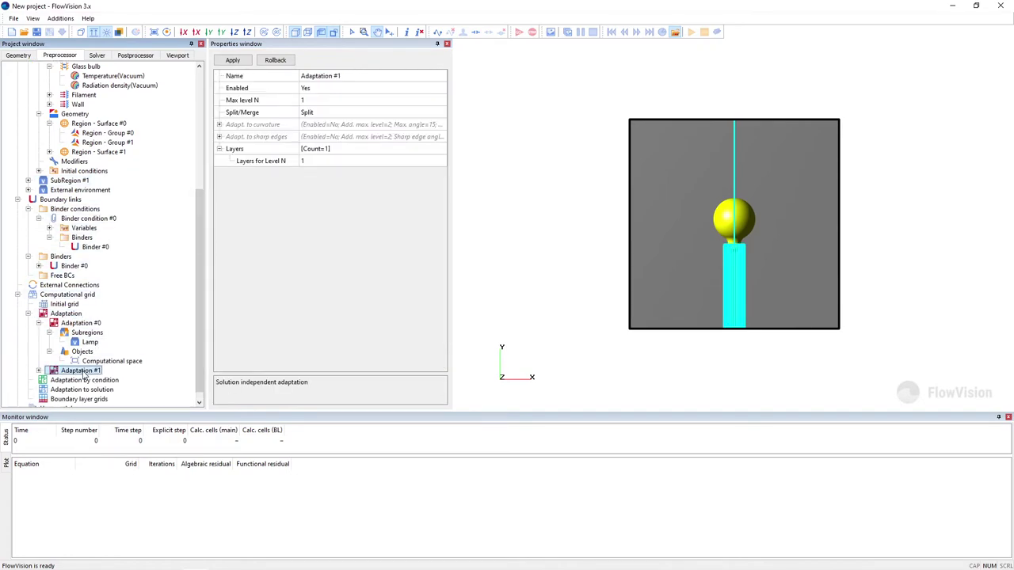
{"action": "left_click", "coordinate": [331, 101]}
{"action": "type", "text": "4"}
{"action": "key", "text": "Return"}
Add layer entries down to level N - 3 in Adaptation #1, set each to 4 layers, and apply
{"action": "left_click", "coordinate": [389, 162]}
{"action": "left_click", "coordinate": [428, 161]}
{"action": "left_click", "coordinate": [428, 161]}
{"action": "left_click", "coordinate": [427, 161]}
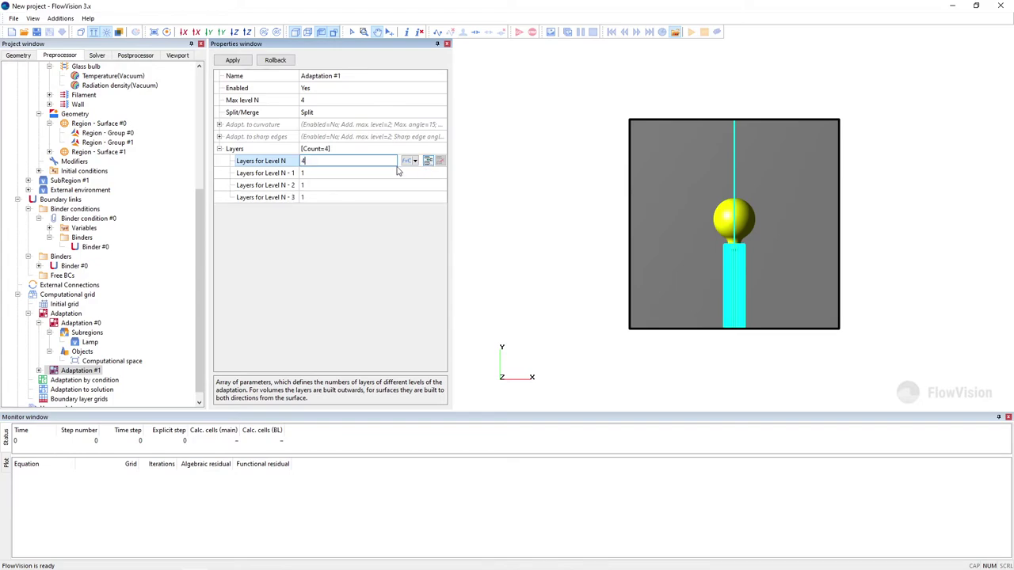
{"action": "type", "text": "4"}
{"action": "left_click", "coordinate": [372, 174]}
{"action": "type", "text": "4"}
{"action": "left_click", "coordinate": [373, 189]}
{"action": "type", "text": "4"}
{"action": "left_click", "coordinate": [373, 197]}
{"action": "type", "text": "4"}
{"action": "left_click", "coordinate": [232, 60]}
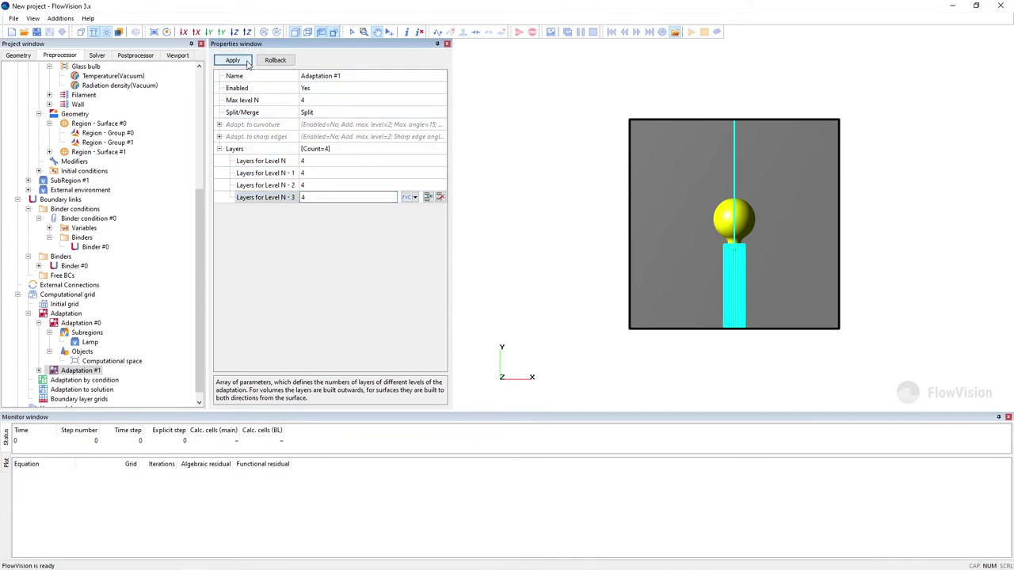
Add the External environment to the subregions of Adaptation #1
{"action": "left_click", "coordinate": [38, 371]}
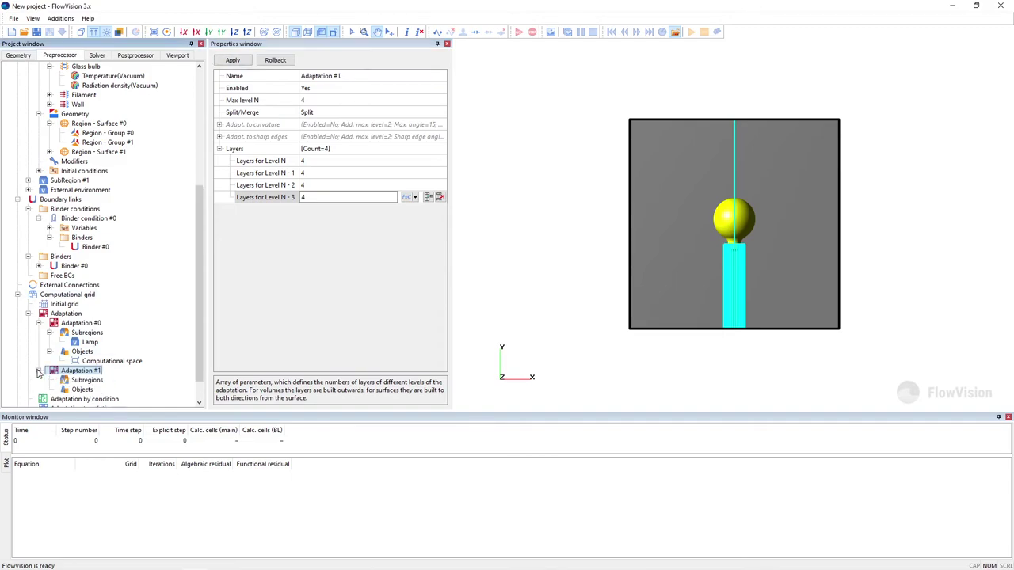
{"action": "right_click", "coordinate": [79, 381]}
{"action": "left_click", "coordinate": [119, 387]}
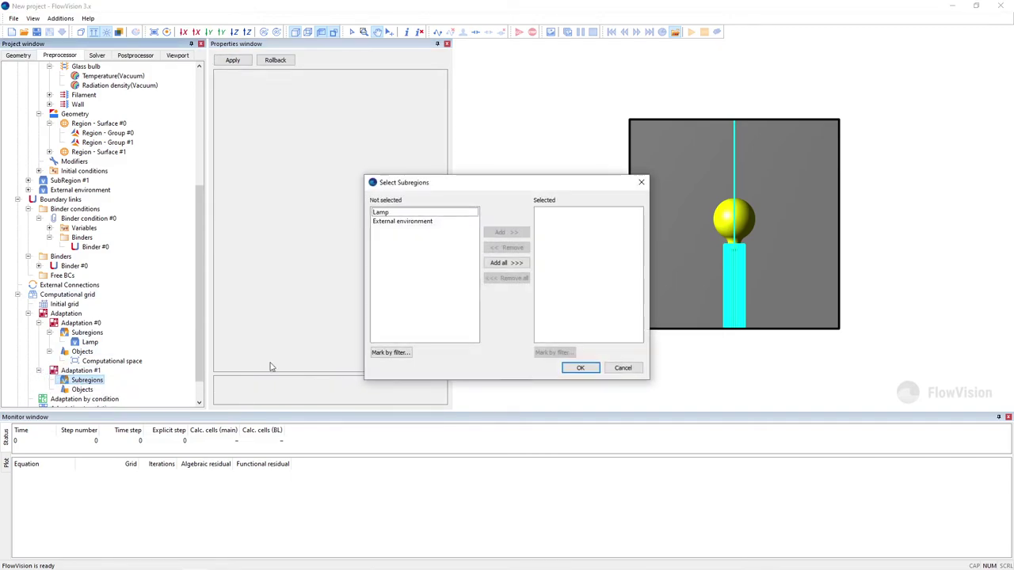
{"action": "left_click", "coordinate": [406, 225]}
{"action": "left_click", "coordinate": [499, 232]}
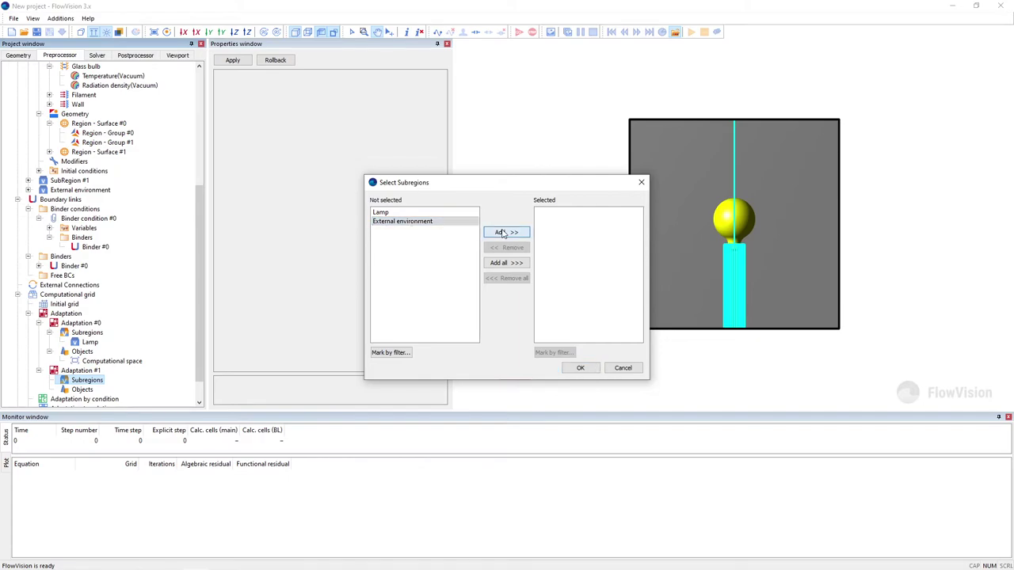
{"action": "left_click", "coordinate": [581, 368]}
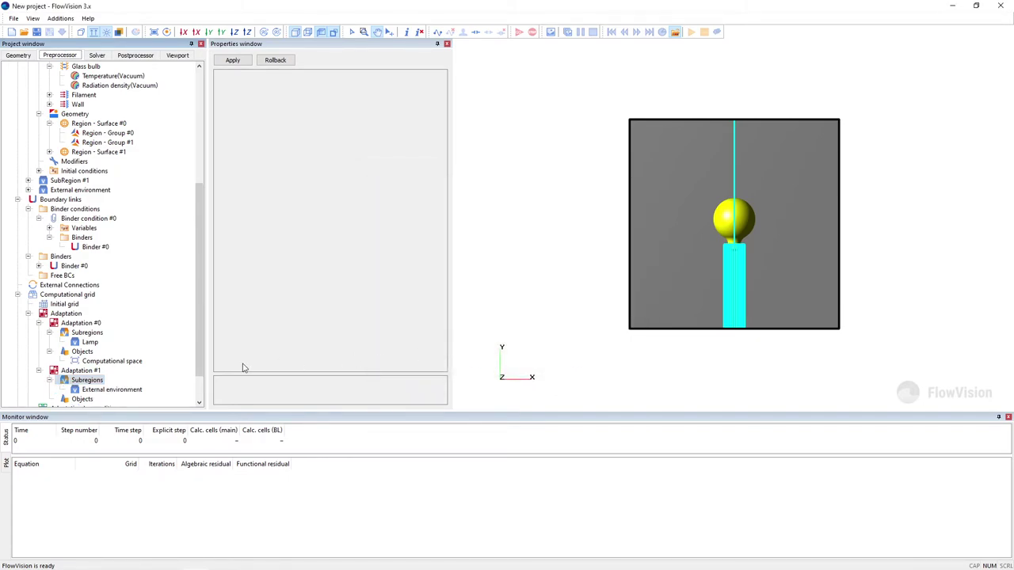
Add Cone/cylinder #0 to the objects of Adaptation #1
{"action": "left_click", "coordinate": [82, 400]}
{"action": "right_click", "coordinate": [83, 401]}
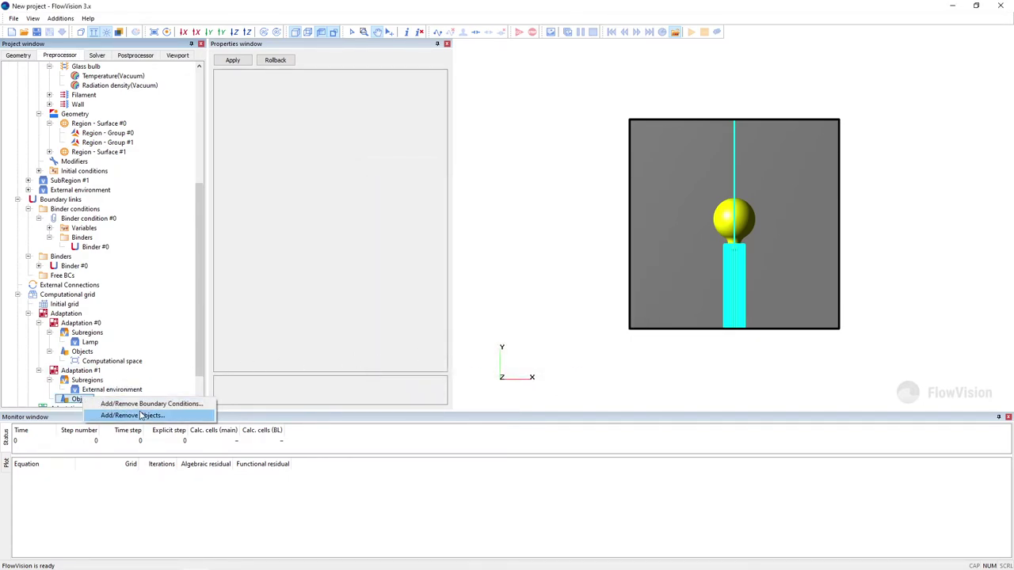
{"action": "left_click", "coordinate": [127, 414]}
{"action": "left_click", "coordinate": [404, 229]}
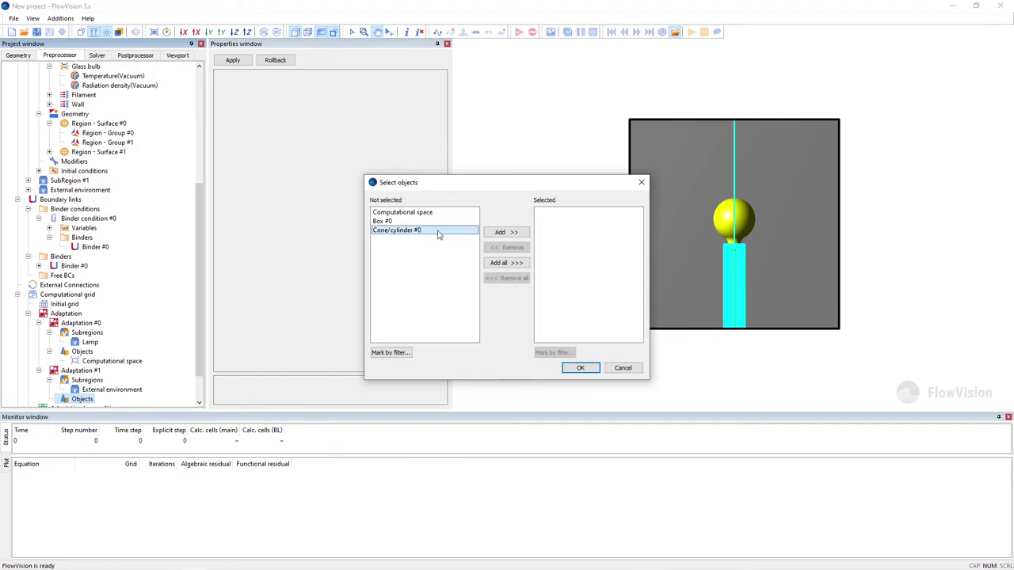
{"action": "left_click", "coordinate": [500, 232]}
{"action": "left_click", "coordinate": [581, 368]}
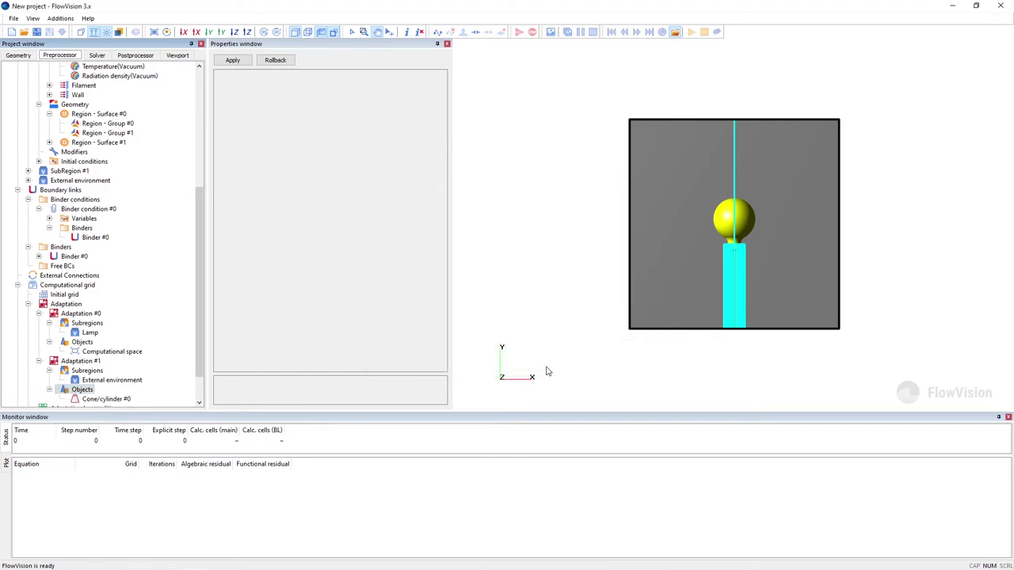
Create a third computational grid adaptation and set its Max level N to 5
{"action": "left_click", "coordinate": [75, 304]}
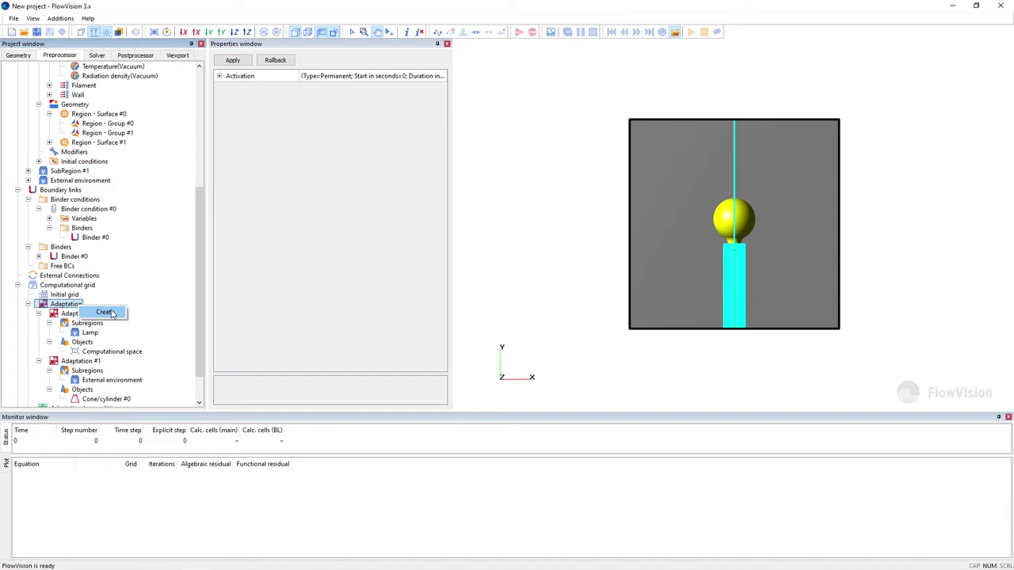
{"action": "scroll", "coordinate": [112, 315], "scroll_direction": "down", "scroll_amount": 1}
{"action": "scroll", "coordinate": [112, 317], "scroll_direction": "down", "scroll_amount": 2}
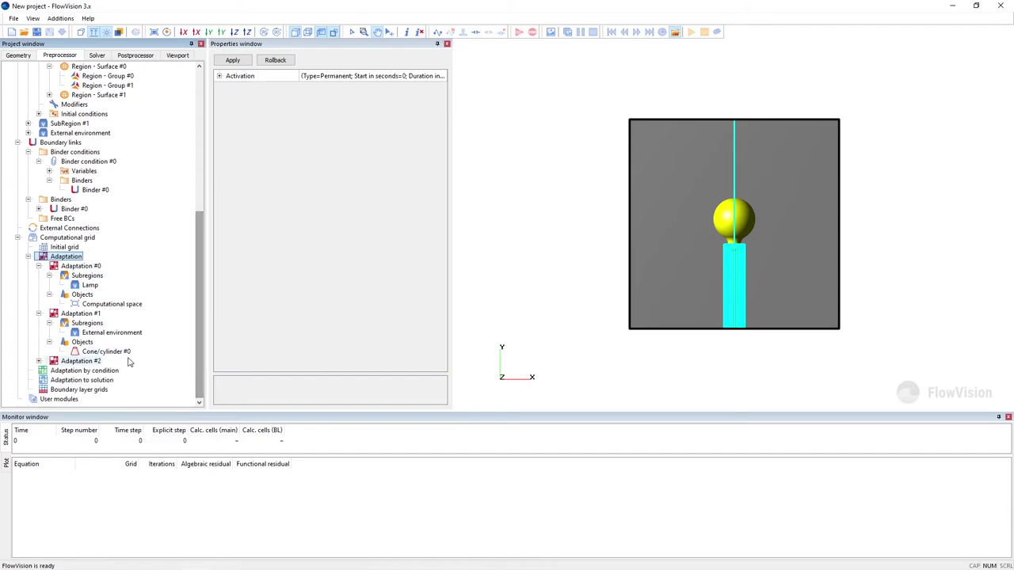
{"action": "left_click", "coordinate": [38, 360]}
{"action": "left_click", "coordinate": [83, 362]}
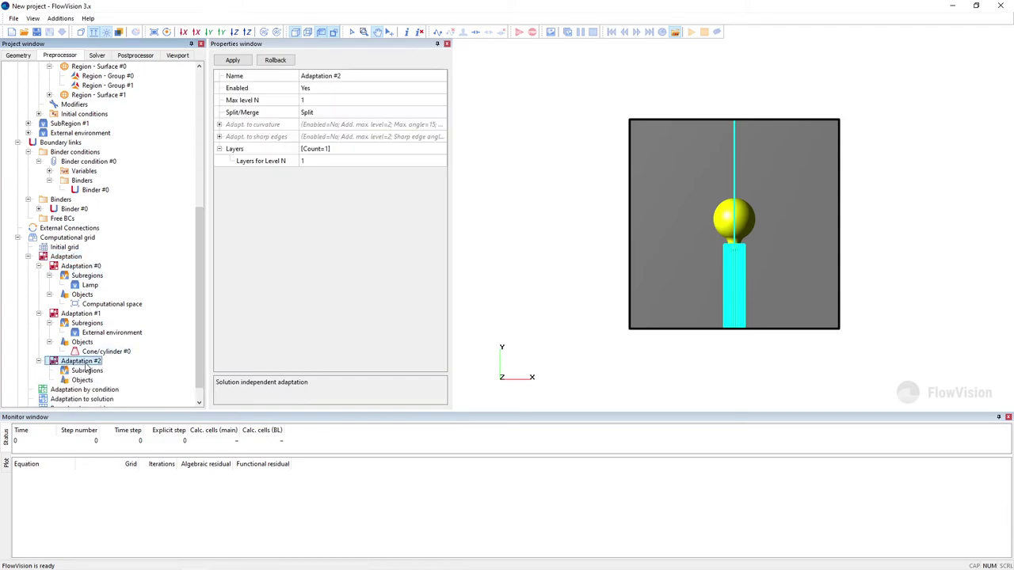
{"action": "left_click", "coordinate": [333, 100]}
{"action": "left_click", "coordinate": [333, 101]}
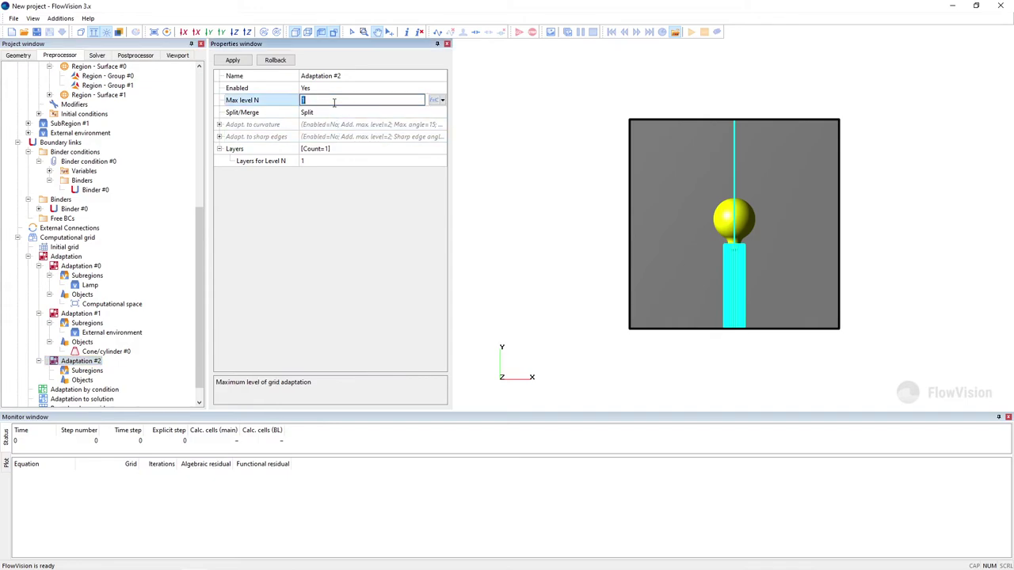
Define Adaptation #2's layers for levels N to N - 4 as 6, 5, 4, 5 and 6, and apply
{"action": "left_click", "coordinate": [354, 161]}
{"action": "left_click", "coordinate": [428, 161]}
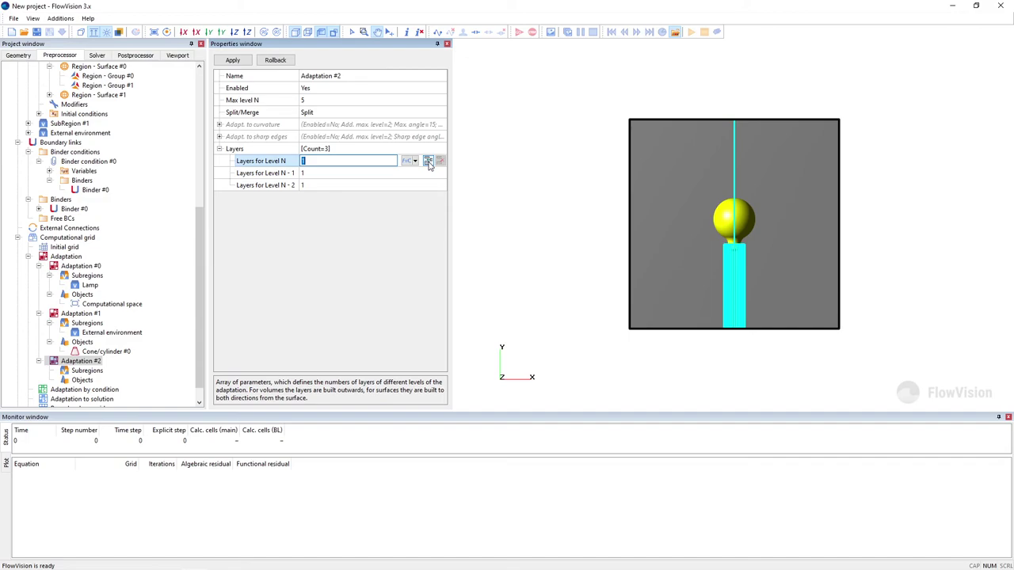
{"action": "left_click", "coordinate": [367, 160]}
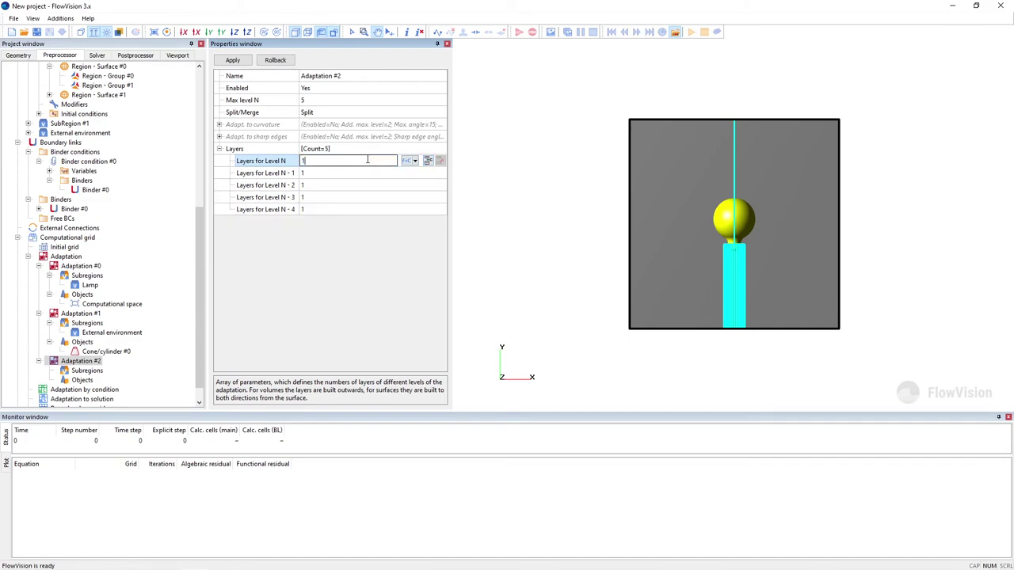
{"action": "key", "text": "BackSpace"}
{"action": "type", "text": "6"}
{"action": "left_click", "coordinate": [316, 173]}
{"action": "type", "text": "5"}
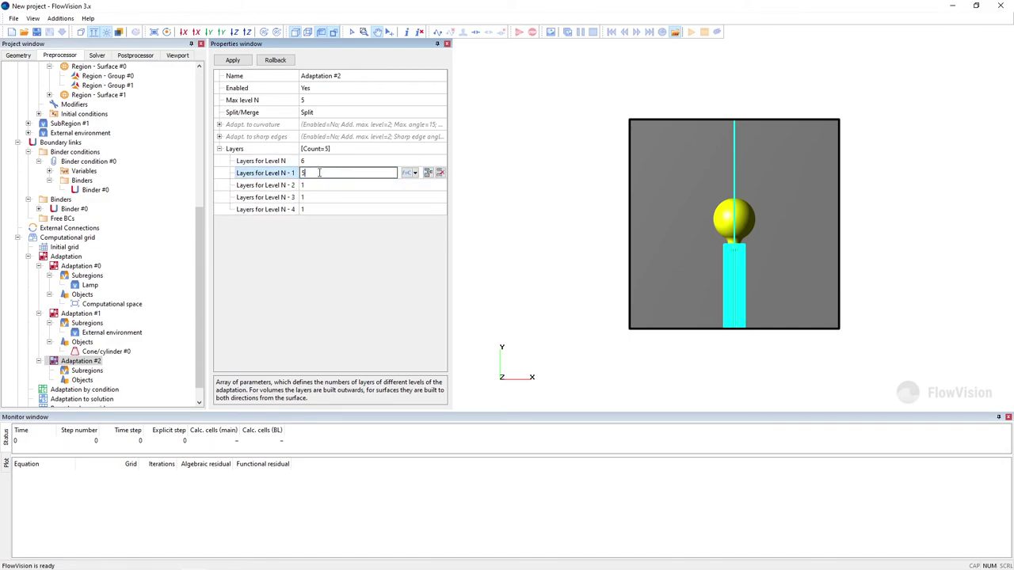
{"action": "left_click", "coordinate": [315, 187]}
{"action": "type", "text": "4"}
{"action": "left_click", "coordinate": [315, 197]}
{"action": "type", "text": "5"}
{"action": "left_click", "coordinate": [315, 209]}
{"action": "type", "text": "6"}
{"action": "left_click", "coordinate": [232, 60]}
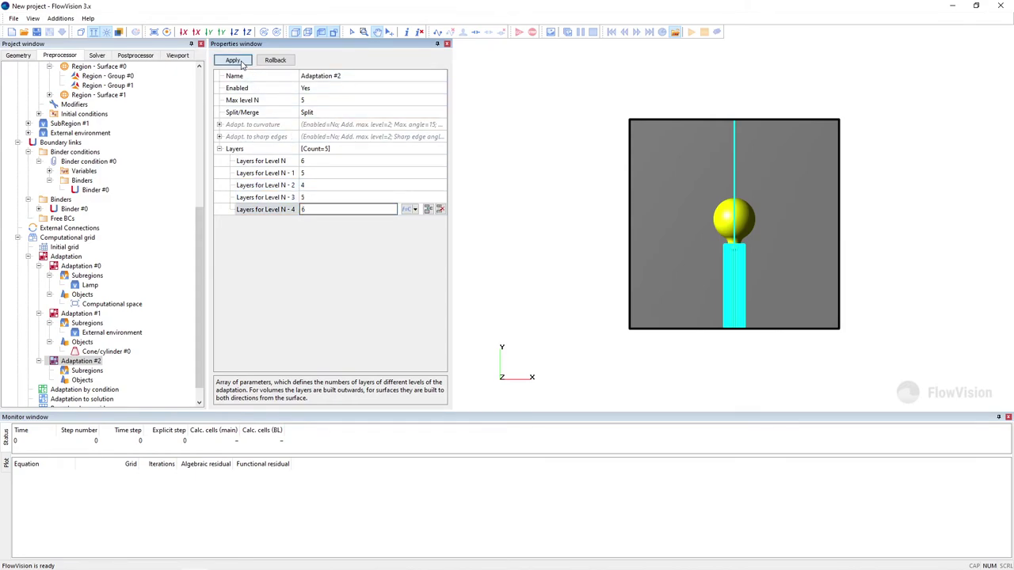
Add the External environment to the subregions of Adaptation #2
{"action": "scroll", "coordinate": [197, 254], "scroll_direction": "down", "scroll_amount": 1}
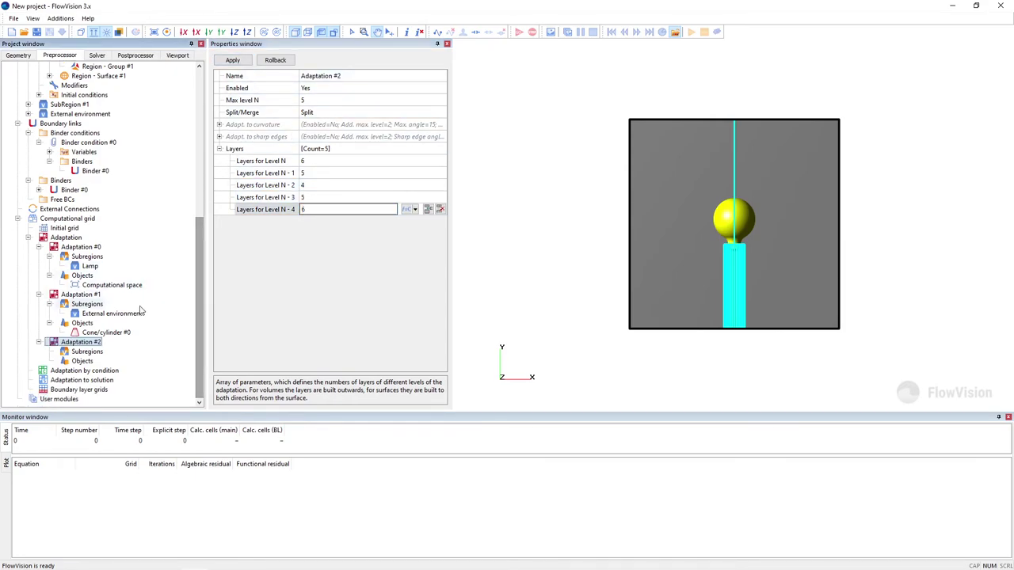
{"action": "left_click", "coordinate": [97, 353]}
{"action": "right_click", "coordinate": [97, 354]}
{"action": "left_click", "coordinate": [131, 360]}
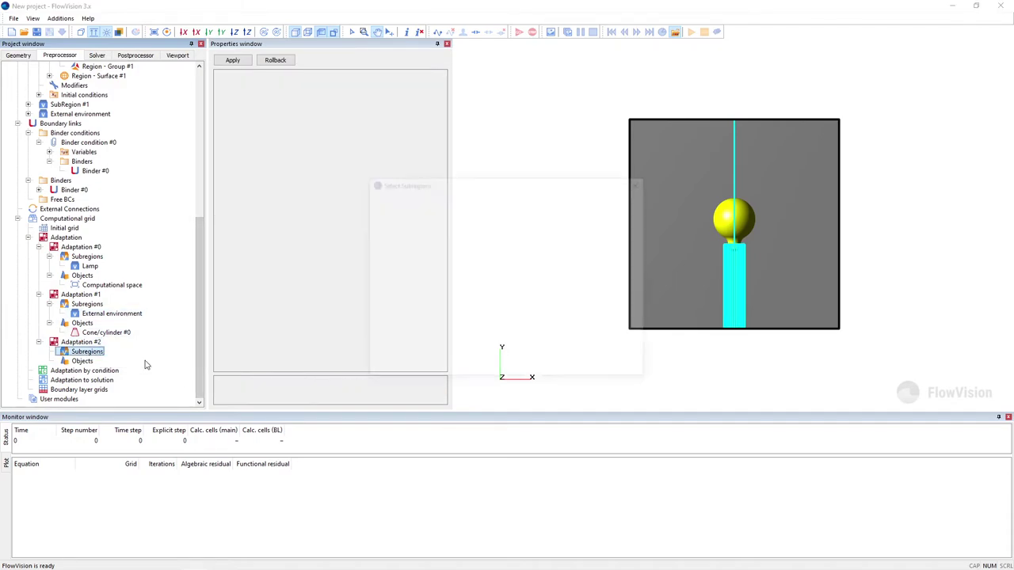
{"action": "left_click", "coordinate": [428, 222]}
{"action": "left_click", "coordinate": [506, 232]}
{"action": "left_click", "coordinate": [579, 368]}
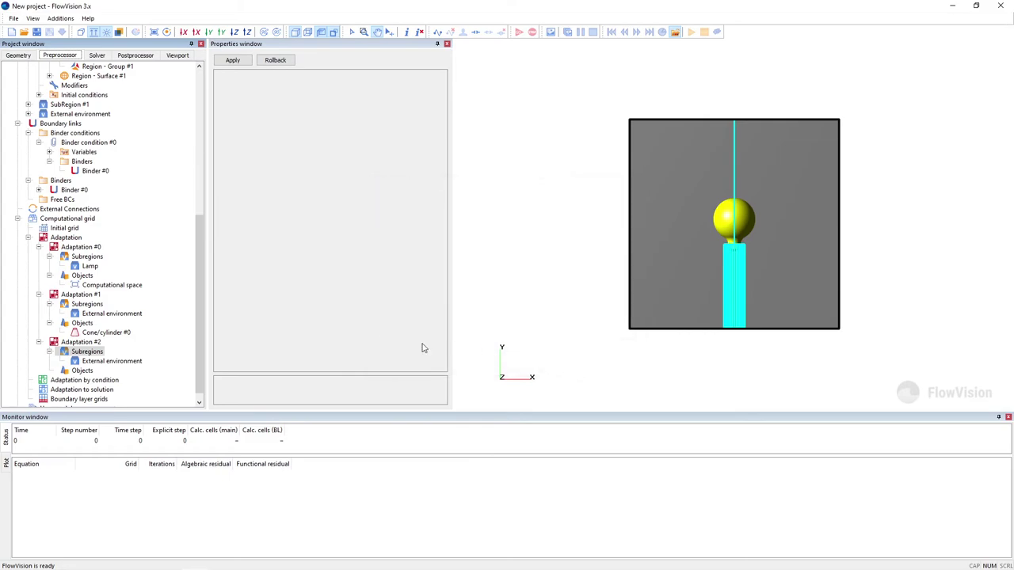
Add the External environment : Glass bulb boundary condition to the objects of Adaptation #2
{"action": "left_click", "coordinate": [82, 371]}
{"action": "right_click", "coordinate": [85, 371]}
{"action": "left_click", "coordinate": [207, 378]}
{"action": "left_click", "coordinate": [420, 239]}
{"action": "left_click", "coordinate": [506, 232]}
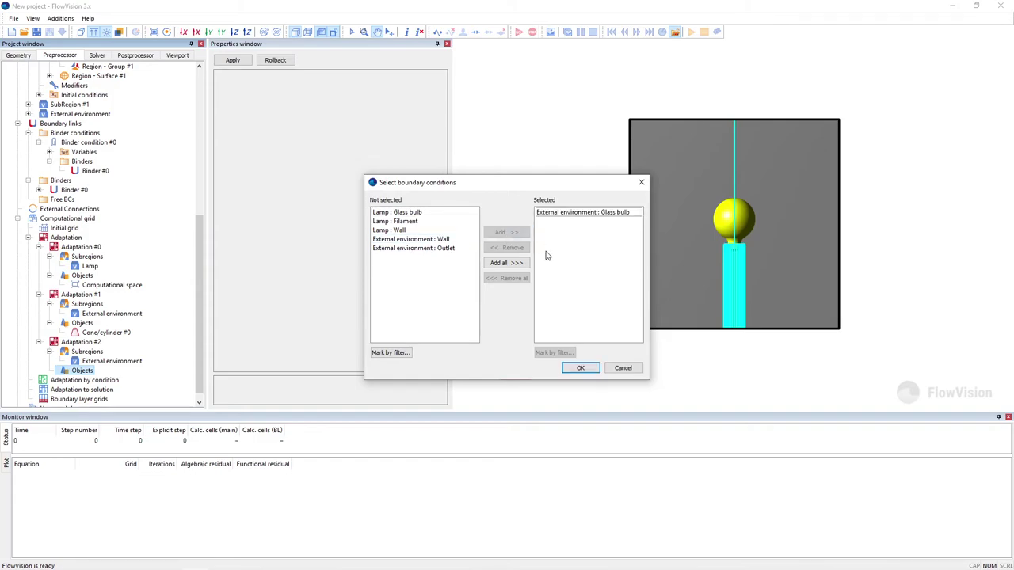
{"action": "left_click", "coordinate": [582, 368]}
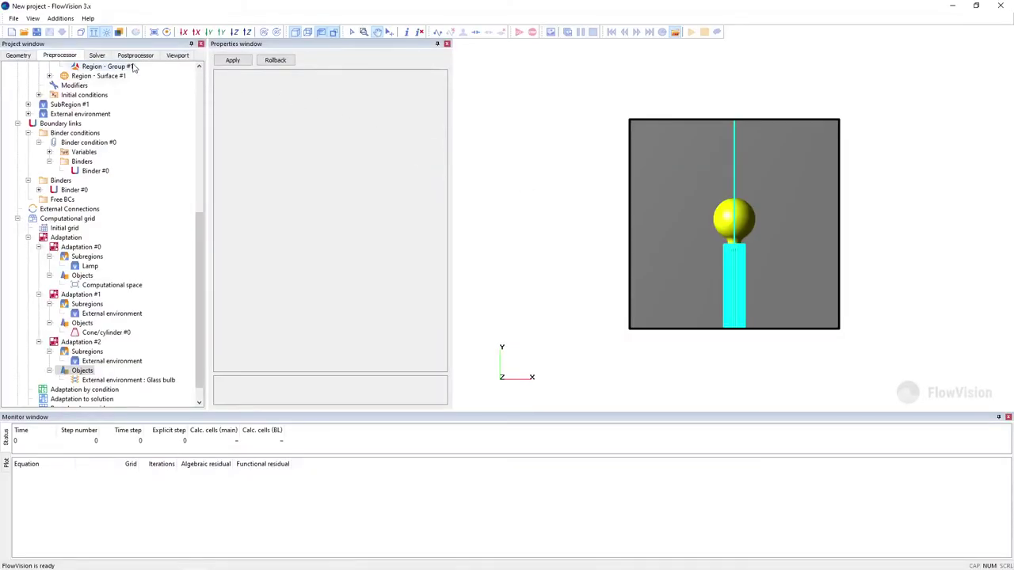
Set the solver time step's Convective CFL to 100 and Max step to 1, and apply
{"action": "left_click", "coordinate": [95, 56]}
{"action": "left_click", "coordinate": [58, 76]}
{"action": "left_click", "coordinate": [324, 102]}
{"action": "left_click", "coordinate": [325, 101]}
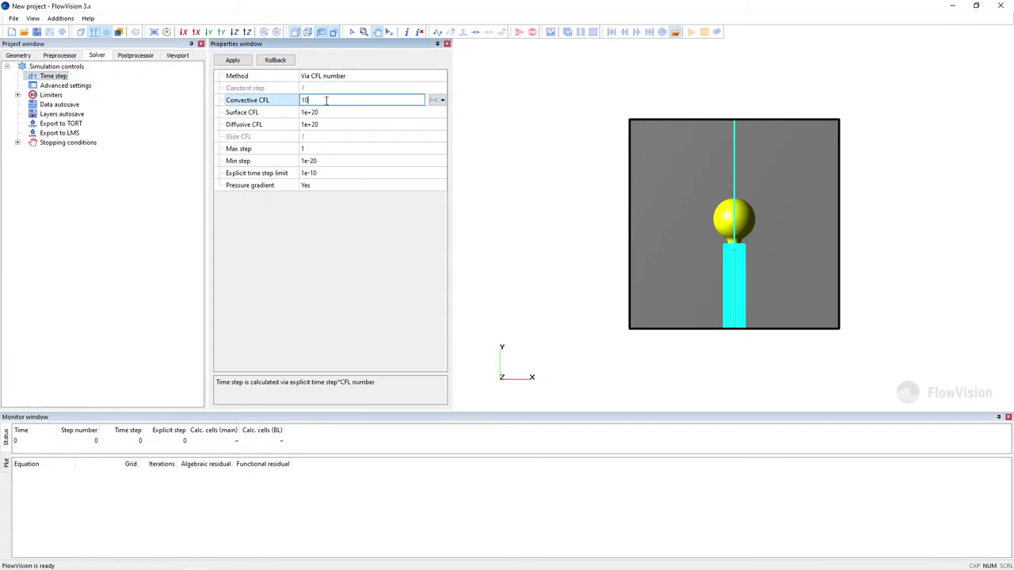
{"action": "left_click", "coordinate": [333, 147]}
{"action": "left_click", "coordinate": [333, 149]}
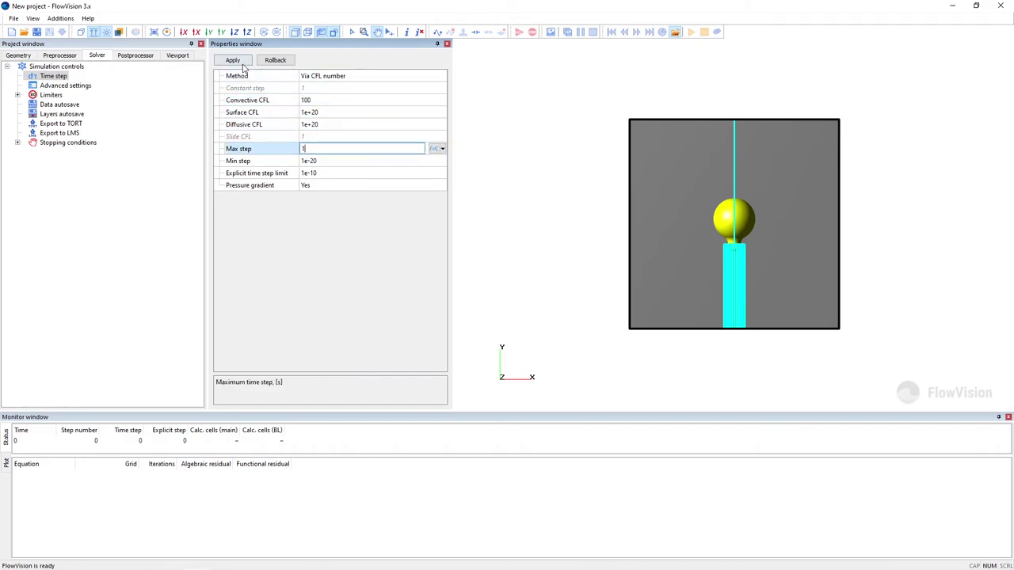
{"action": "left_click", "coordinate": [515, 216]}
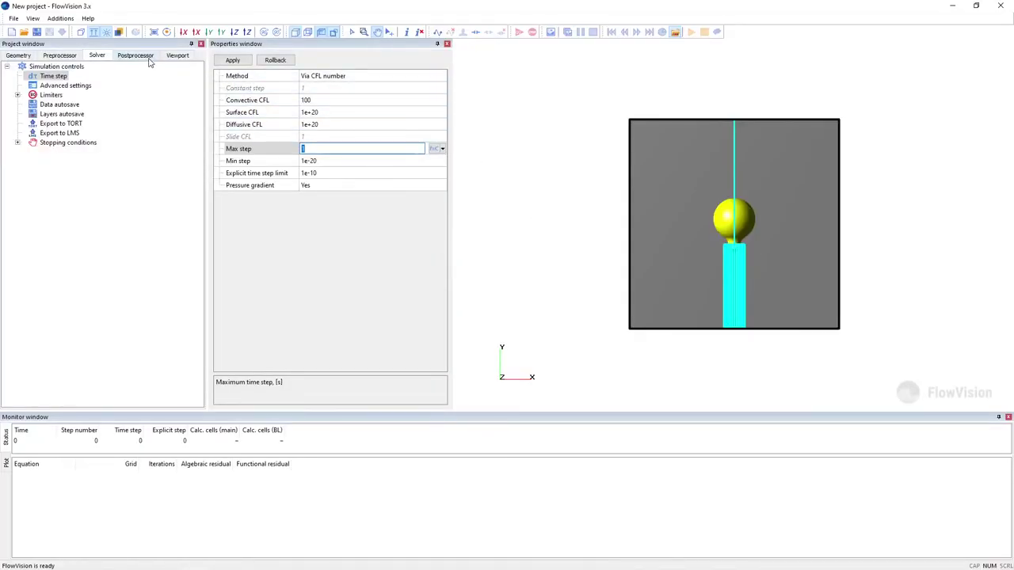
Orient Plane #0 in the 3D scene with its normal along Z, and apply
{"action": "left_click", "coordinate": [146, 59]}
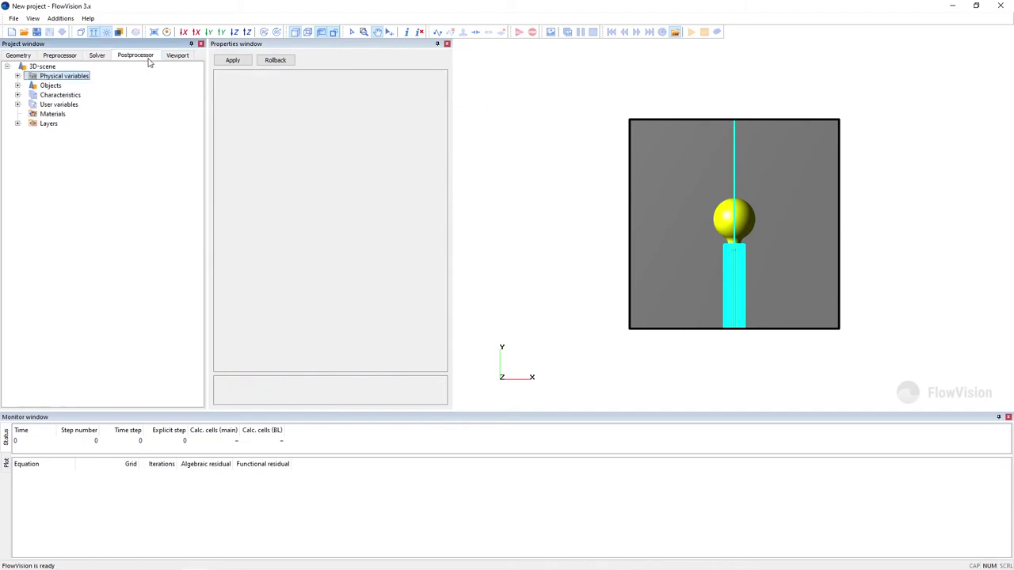
{"action": "left_click", "coordinate": [17, 85]}
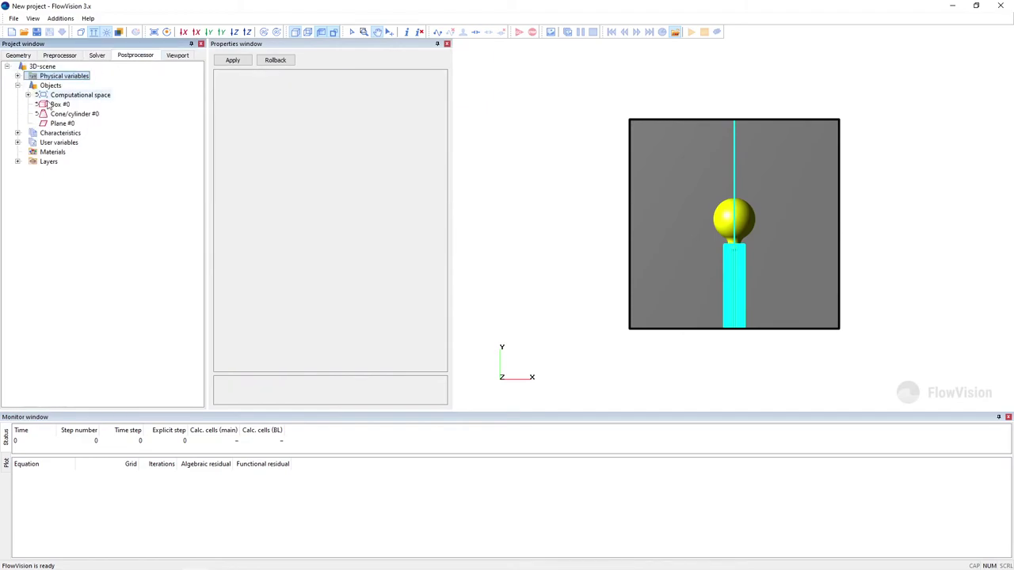
{"action": "left_click", "coordinate": [63, 124]}
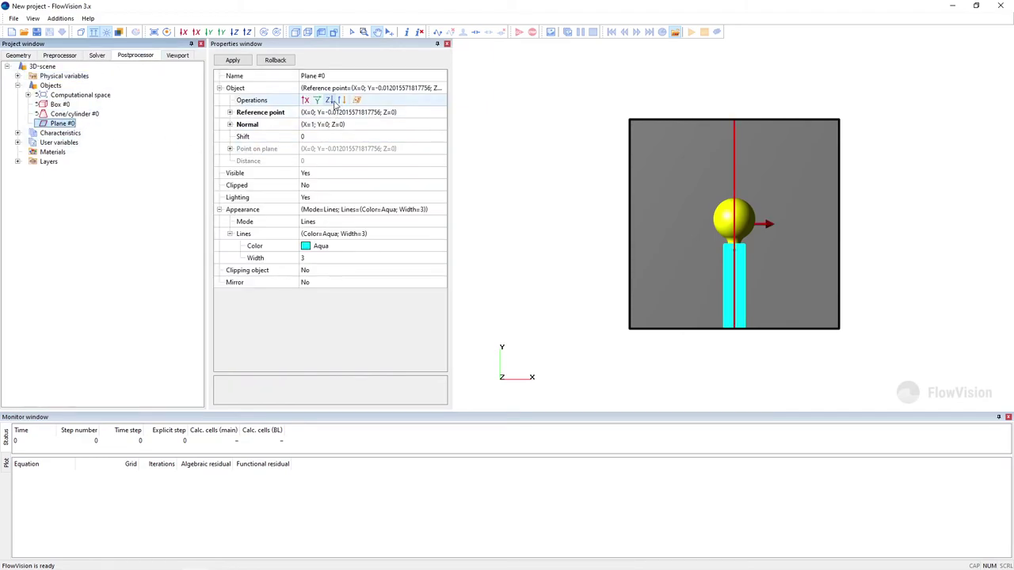
{"action": "left_click", "coordinate": [299, 98]}
{"action": "left_click", "coordinate": [234, 61]}
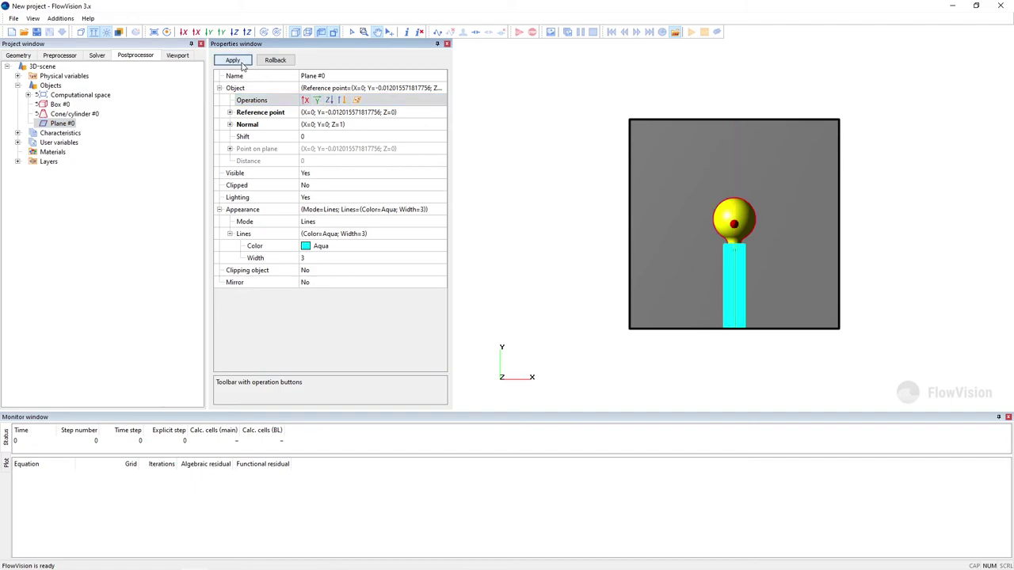
Create a Vectors layer on Plane #0
{"action": "right_click", "coordinate": [63, 124]}
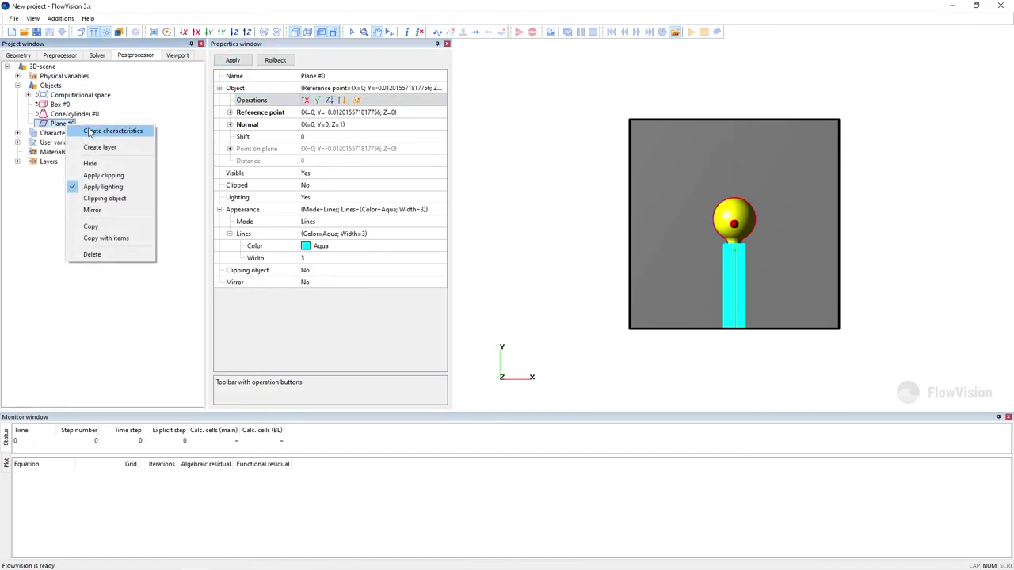
{"action": "left_click", "coordinate": [133, 147]}
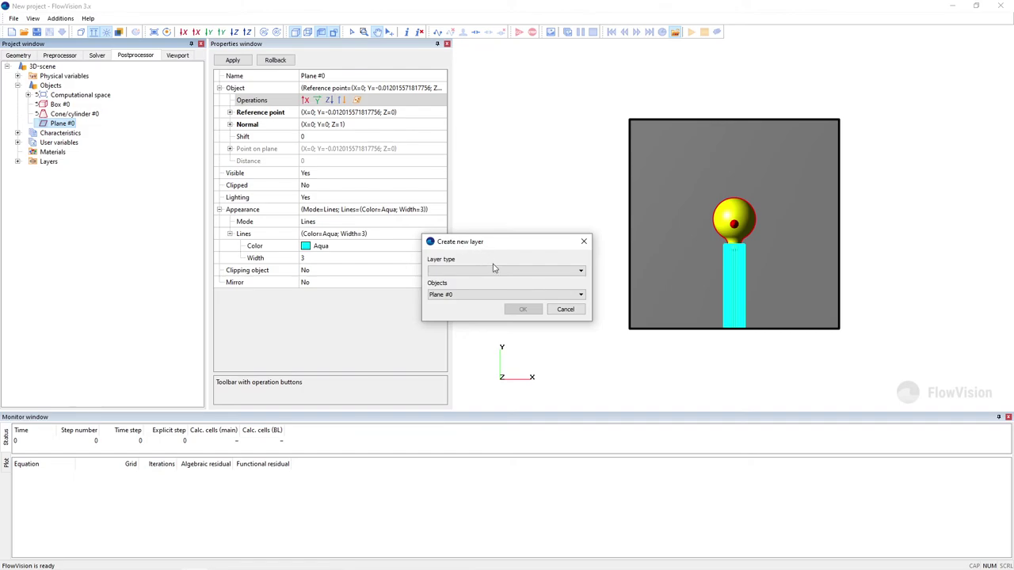
{"action": "left_click", "coordinate": [492, 270]}
{"action": "left_click", "coordinate": [494, 352]}
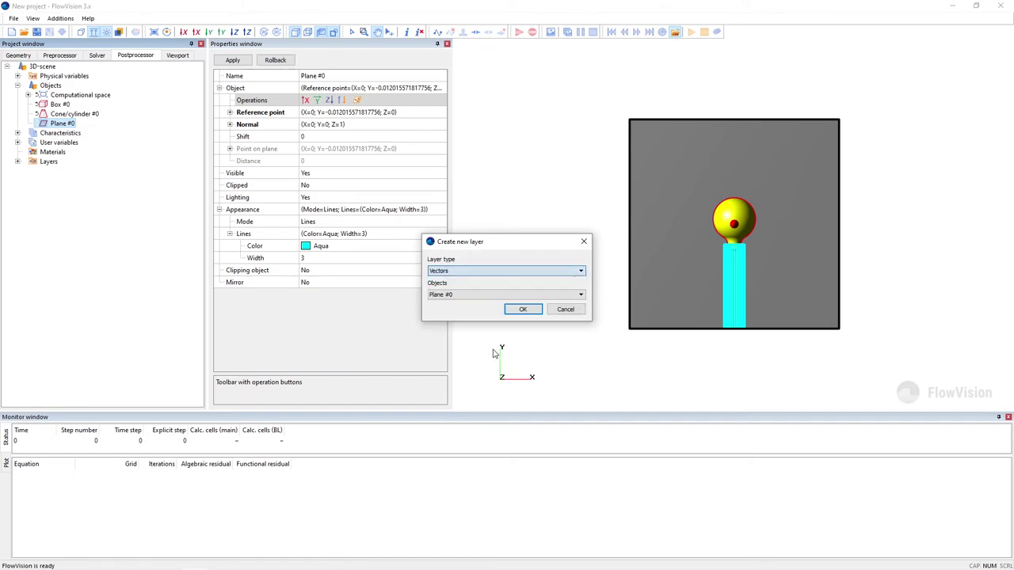
{"action": "left_click", "coordinate": [522, 309]}
Set the vector layer's grid Size 1 and Size 2 to 100
{"action": "left_click", "coordinate": [97, 210]}
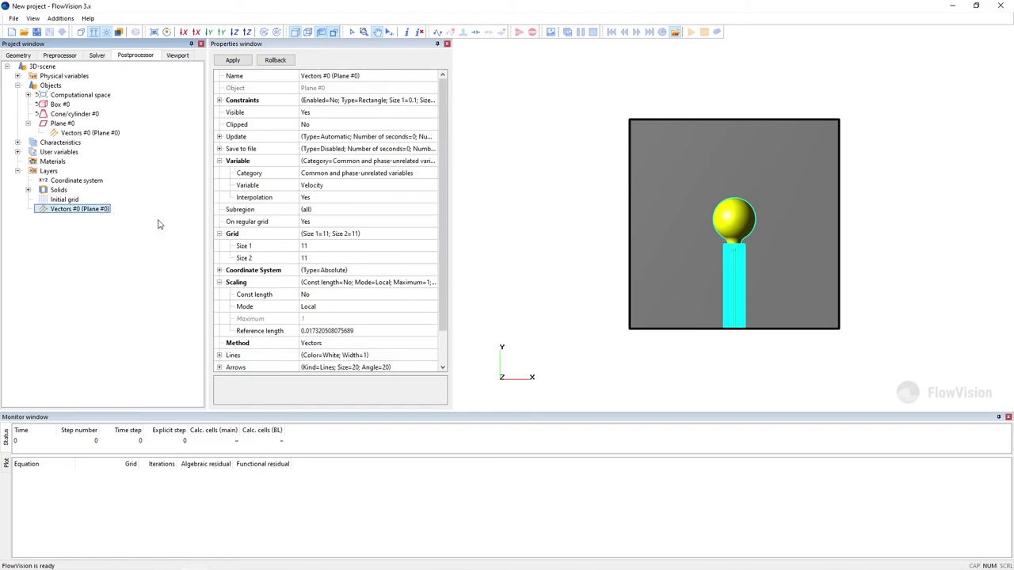
{"action": "left_click", "coordinate": [333, 245]}
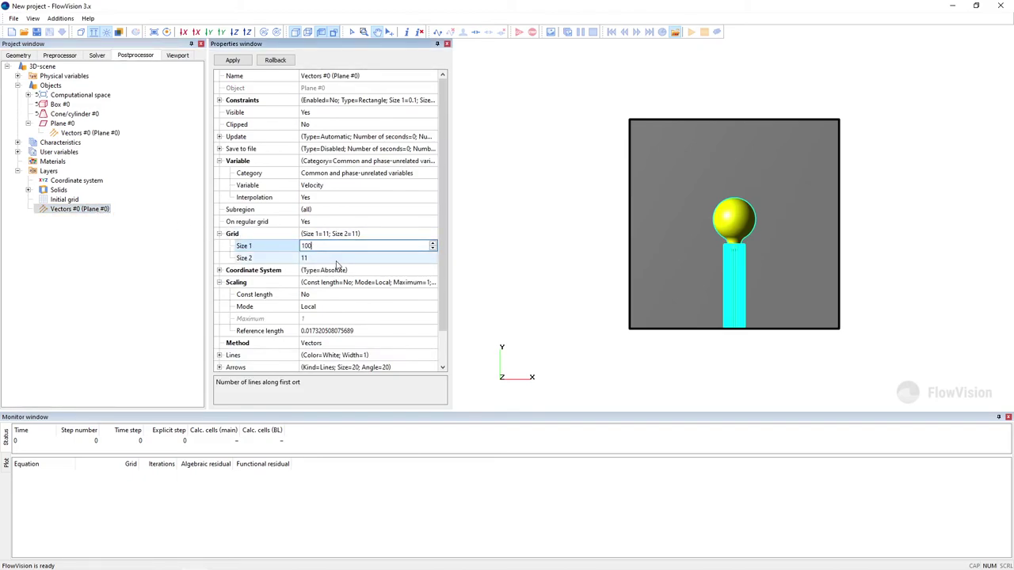
{"action": "left_click", "coordinate": [337, 260]}
{"action": "type", "text": "100"}
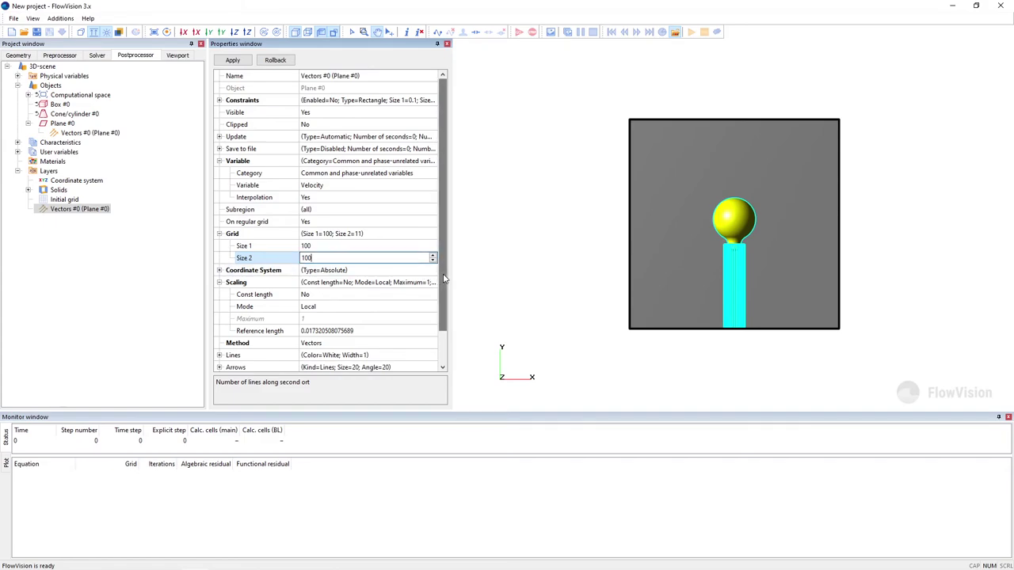
Set the vector layer's coloring variable to Velocity
{"action": "scroll", "coordinate": [309, 317], "scroll_direction": "down", "scroll_amount": 1}
{"action": "left_click", "coordinate": [219, 354]}
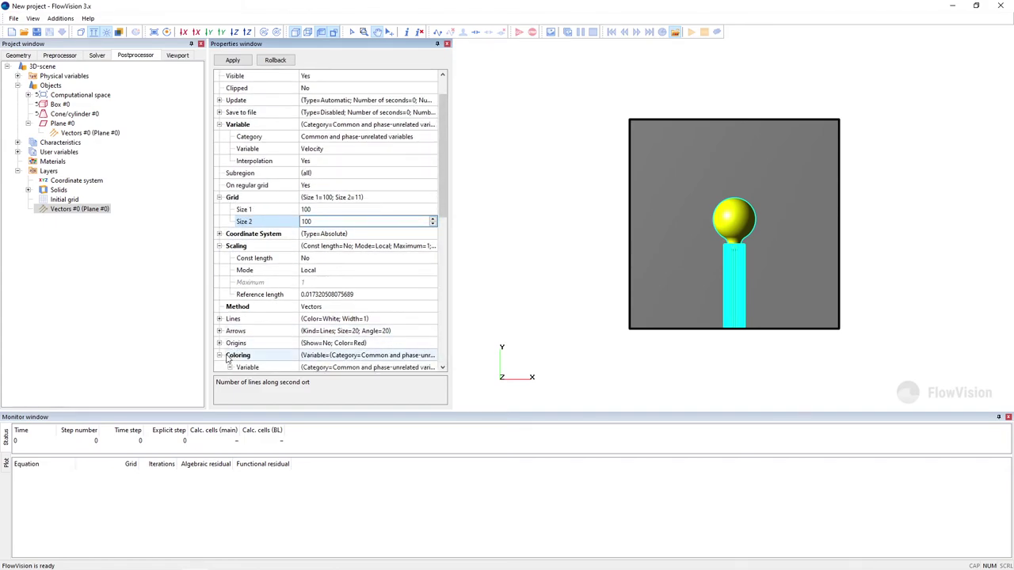
{"action": "scroll", "coordinate": [444, 214], "scroll_direction": "down", "scroll_amount": 7}
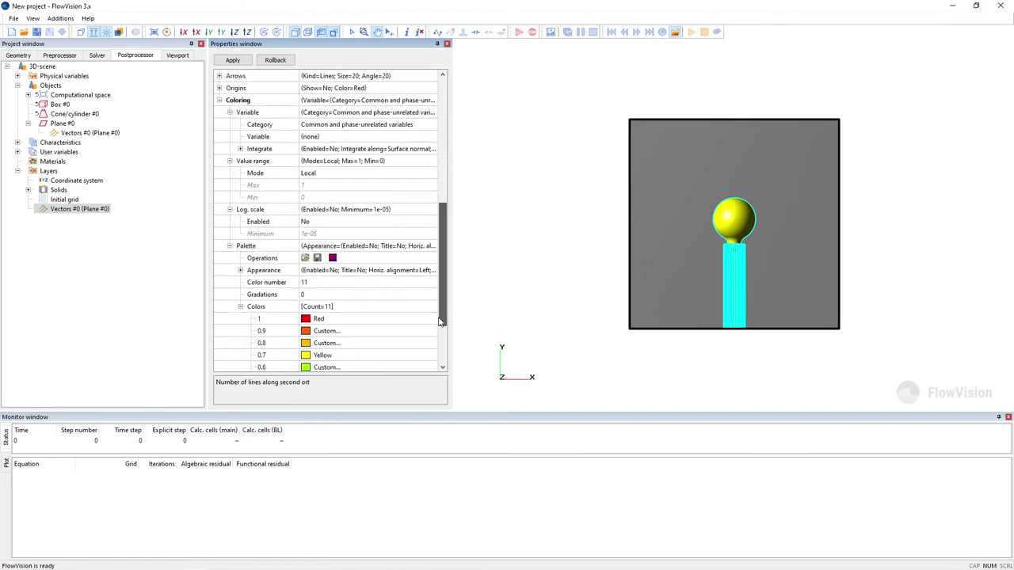
{"action": "left_click", "coordinate": [349, 140]}
{"action": "left_click", "coordinate": [349, 138]}
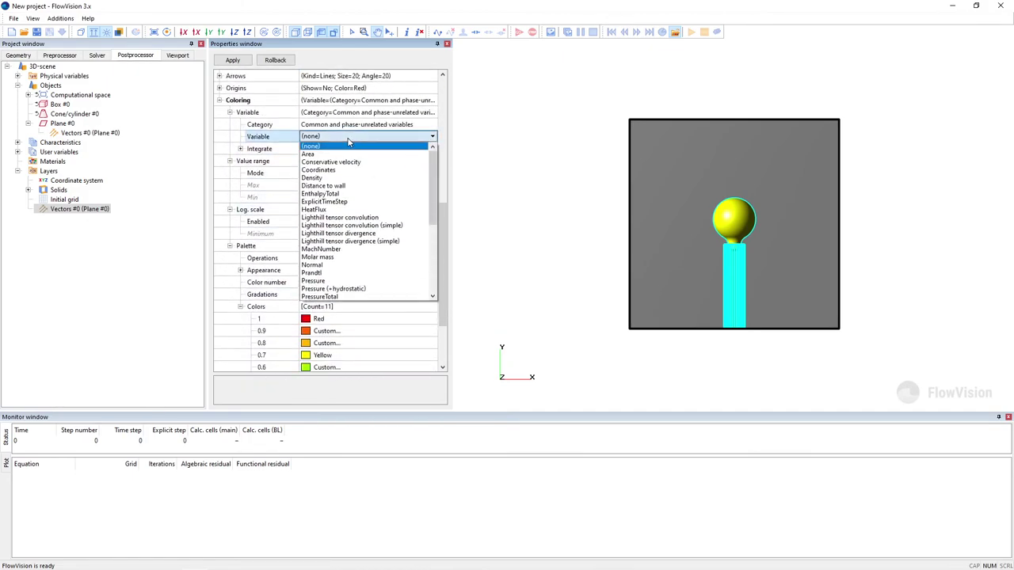
{"action": "scroll", "coordinate": [348, 297], "scroll_direction": "down", "scroll_amount": 4}
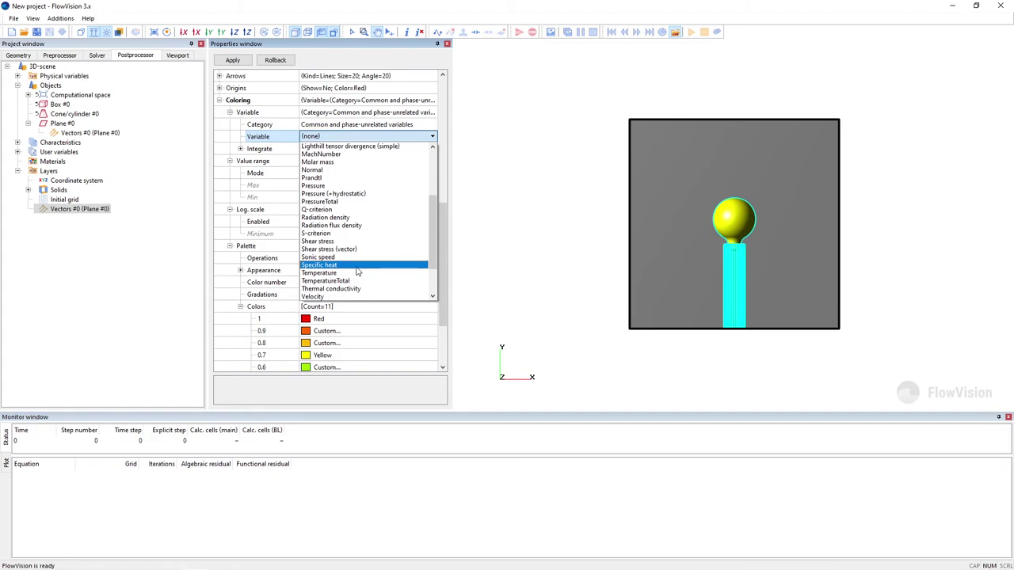
{"action": "left_click", "coordinate": [348, 298]}
Switch the vector coloring's value range to Manual with a maximum of 0.3
{"action": "left_click", "coordinate": [334, 185]}
{"action": "left_click", "coordinate": [334, 186]}
{"action": "left_click", "coordinate": [334, 208]}
{"action": "left_click", "coordinate": [331, 198]}
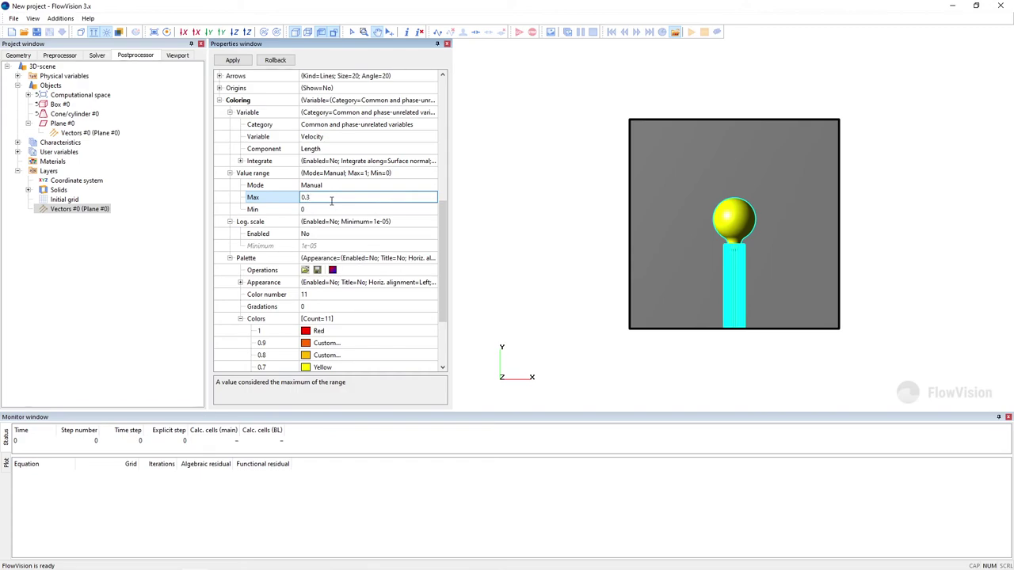
Enable the palette display for the vector layer, choose a different palette style, and apply
{"action": "left_click", "coordinate": [240, 282]}
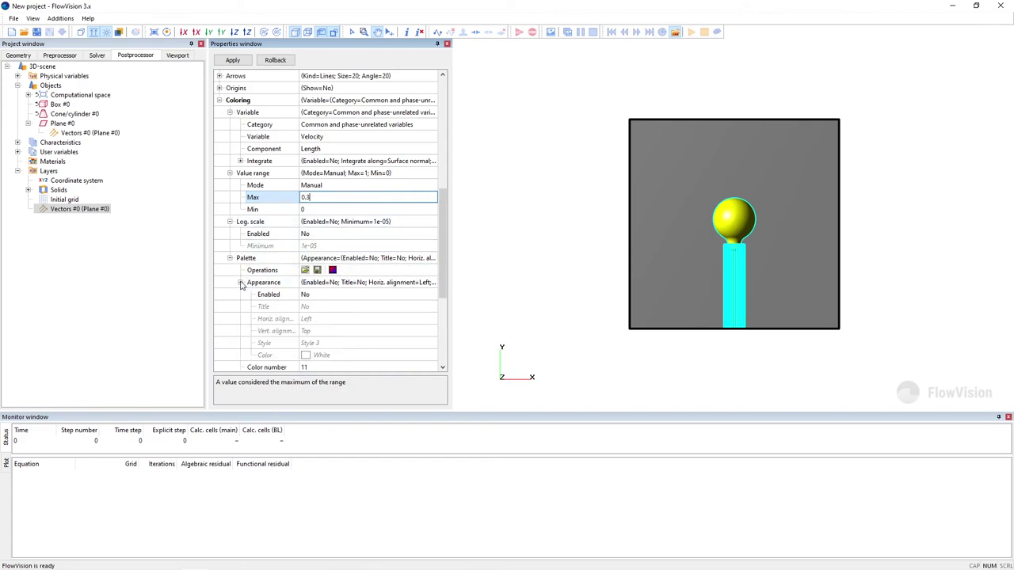
{"action": "left_click", "coordinate": [326, 295]}
{"action": "left_click", "coordinate": [328, 295]}
{"action": "left_click", "coordinate": [333, 314]}
{"action": "left_click", "coordinate": [335, 342]}
{"action": "left_click", "coordinate": [337, 343]}
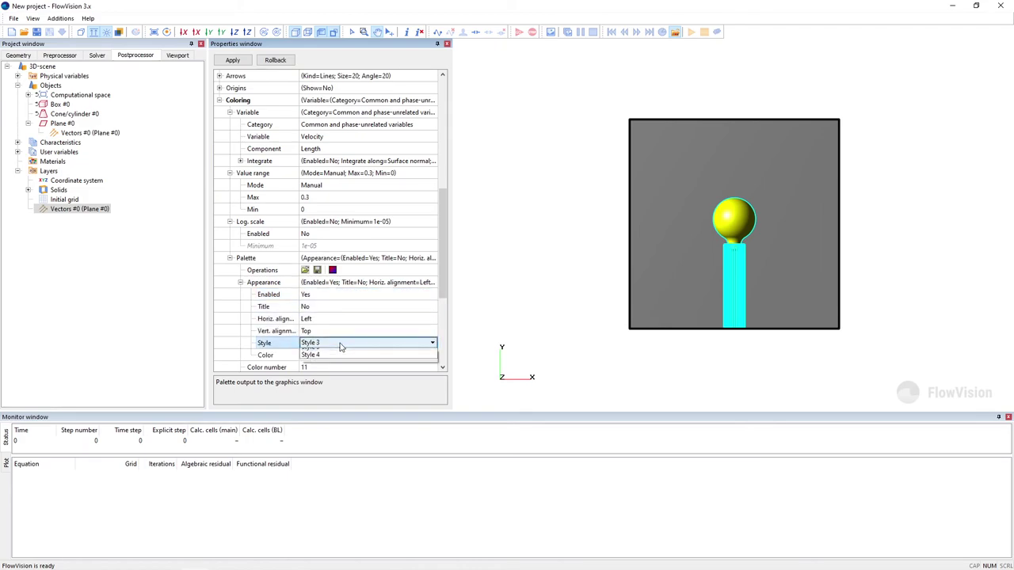
{"action": "left_click", "coordinate": [338, 355]}
{"action": "left_click", "coordinate": [232, 61]}
{"action": "left_click", "coordinate": [507, 219]}
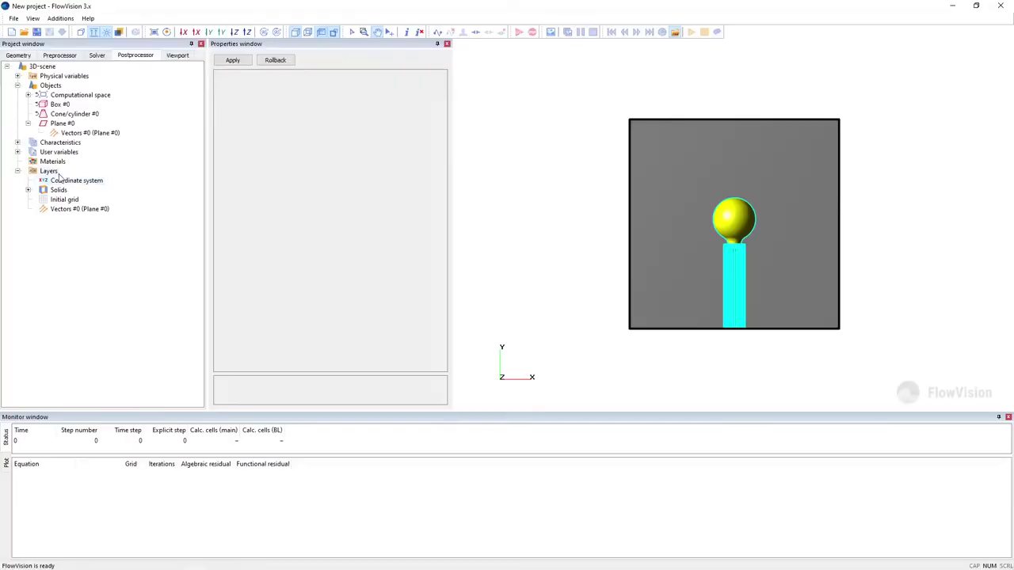
Create a Color contours layer on Plane #0
{"action": "left_click", "coordinate": [48, 170]}
{"action": "right_click", "coordinate": [49, 170]}
{"action": "left_click", "coordinate": [85, 181]}
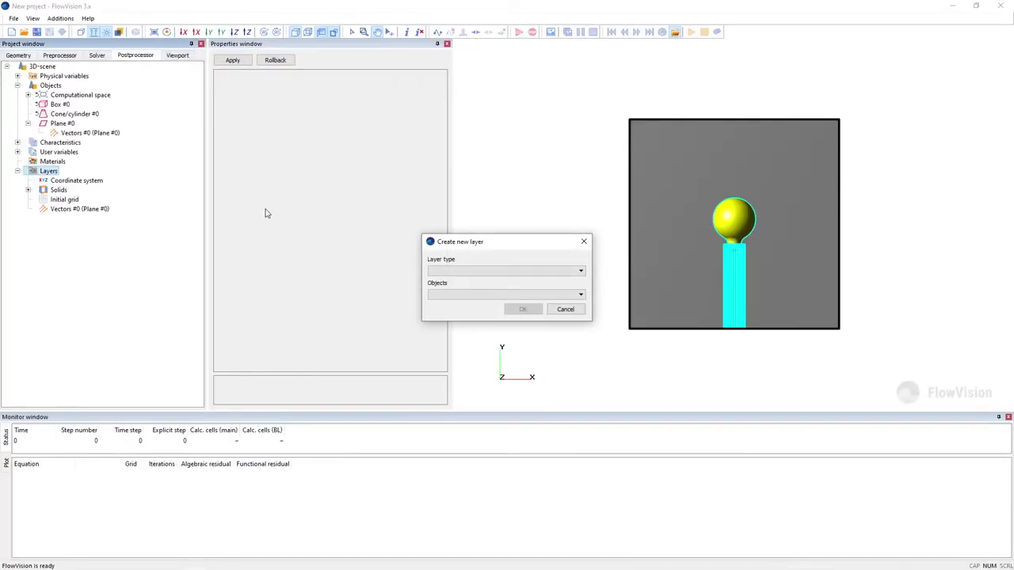
{"action": "left_click", "coordinate": [517, 271]}
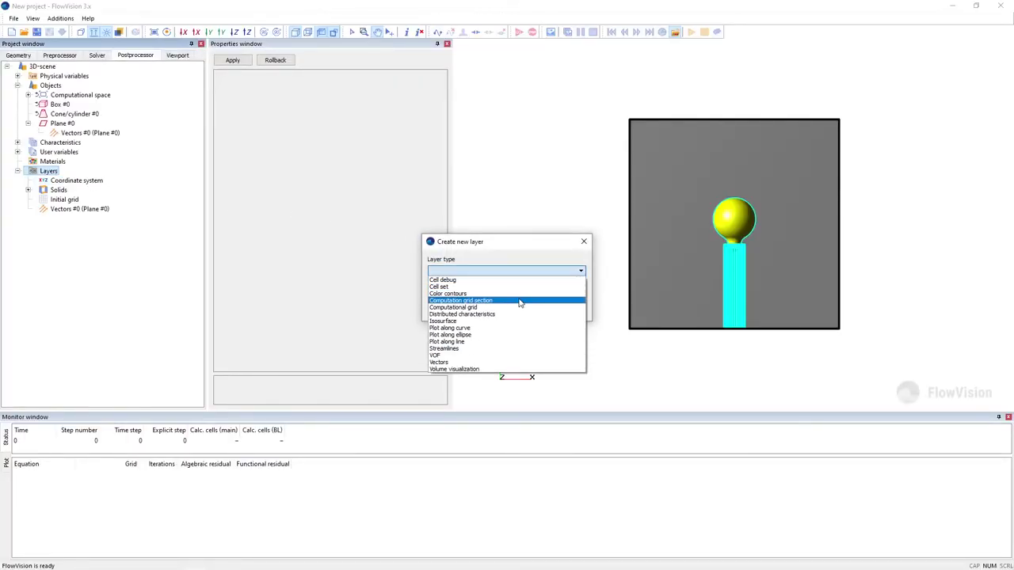
{"action": "left_click", "coordinate": [519, 293]}
{"action": "left_click", "coordinate": [518, 295]}
{"action": "left_click", "coordinate": [517, 318]}
{"action": "left_click", "coordinate": [530, 314]}
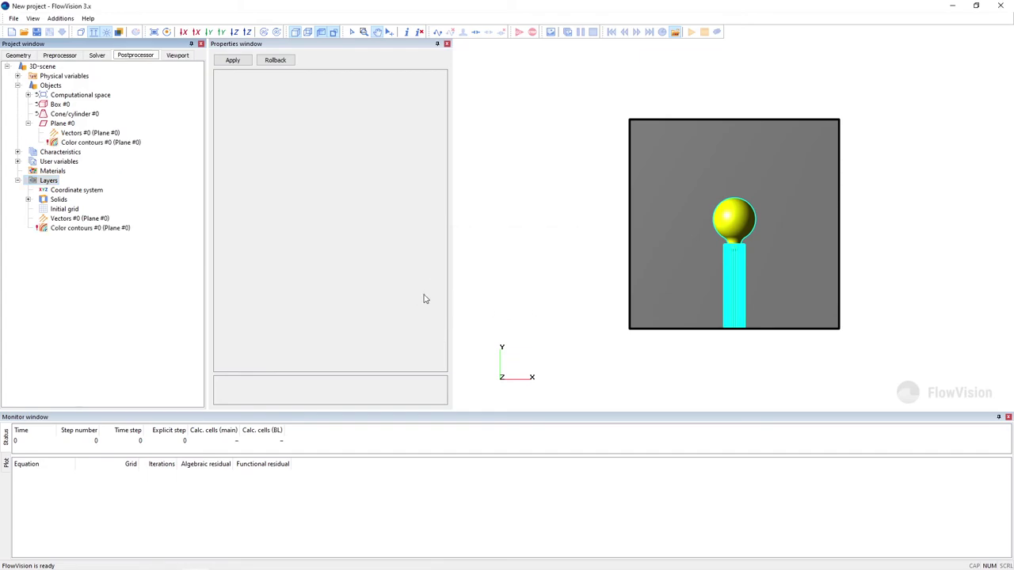
Set the color contours layer's variable to Temperature
{"action": "left_click", "coordinate": [115, 229]}
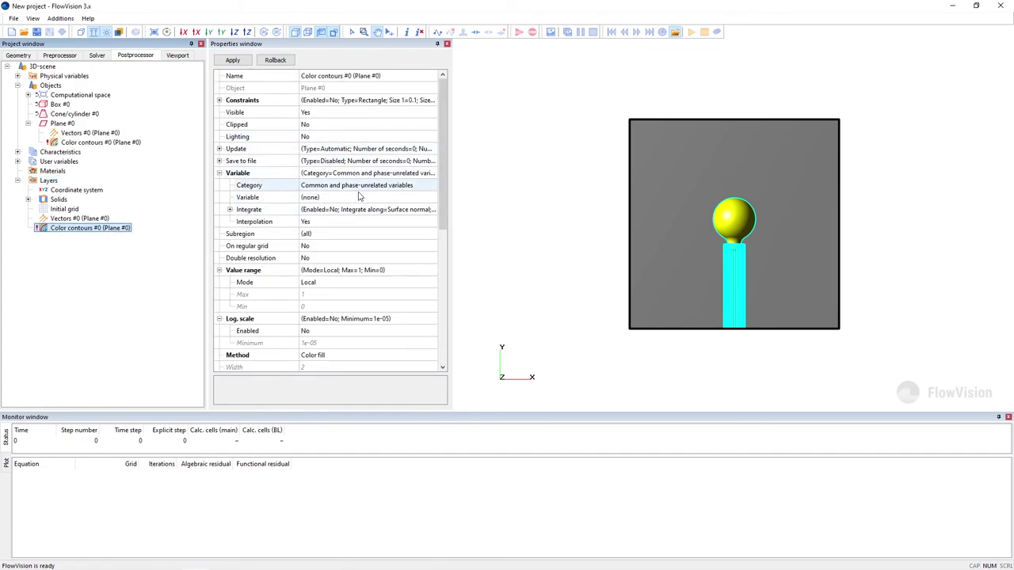
{"action": "left_click", "coordinate": [423, 198]}
{"action": "left_click", "coordinate": [423, 198]}
{"action": "left_click_drag", "start_coordinate": [432, 238], "coordinate": [431, 308]}
{"action": "left_click", "coordinate": [376, 295]}
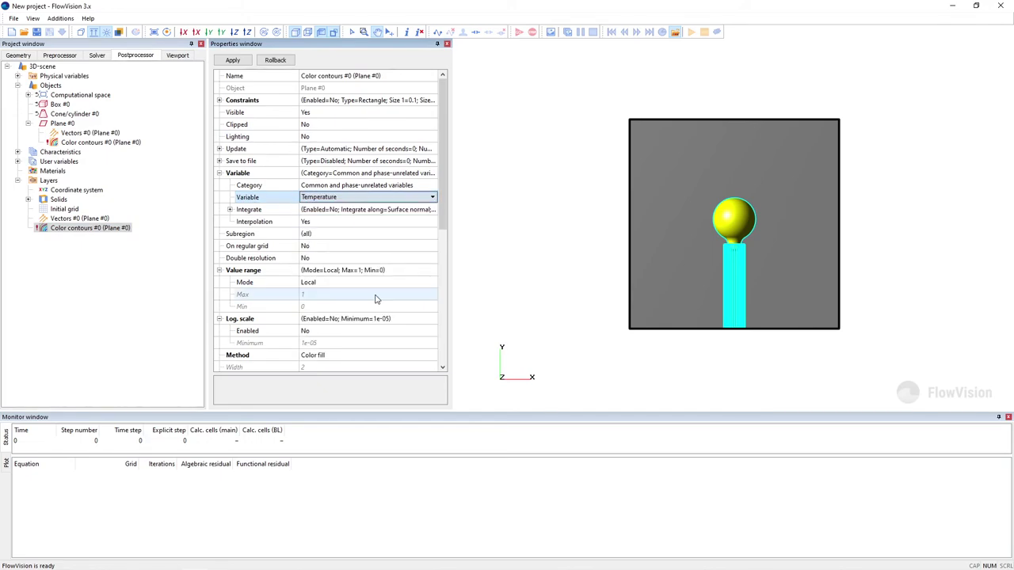
Switch the temperature contours' value range to Manual with Max 14 and Min 1
{"action": "left_click", "coordinate": [368, 289]}
{"action": "left_click", "coordinate": [369, 285]}
{"action": "left_click", "coordinate": [358, 306]}
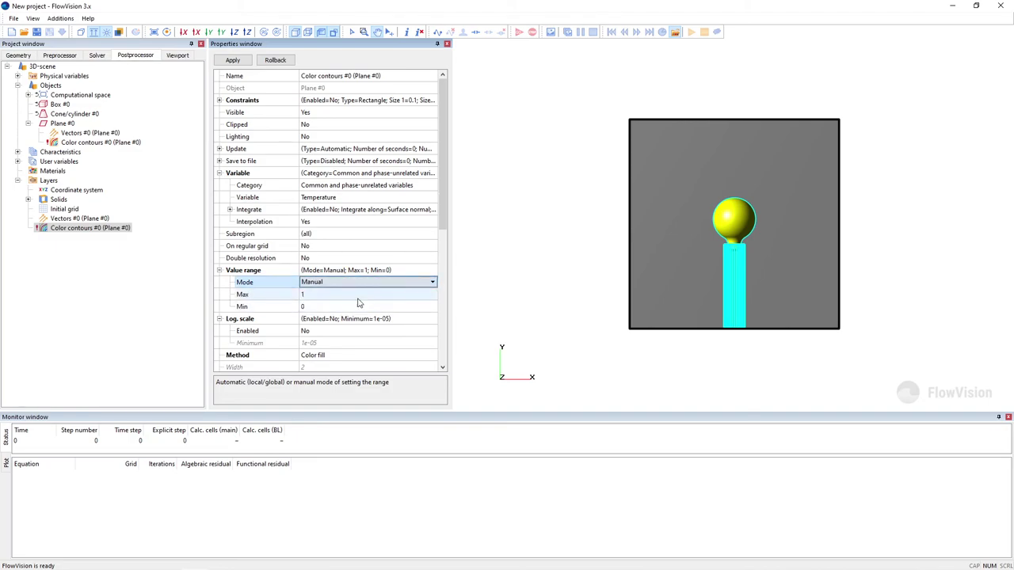
{"action": "left_click", "coordinate": [358, 298]}
{"action": "type", "text": "14"}
{"action": "left_click", "coordinate": [358, 305]}
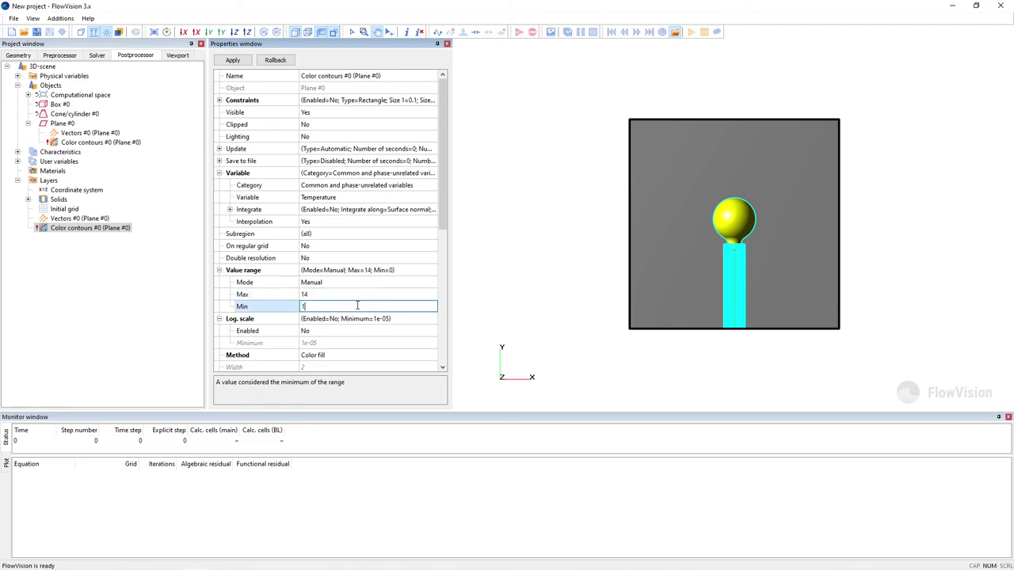
Set the temperature contours' display method to Isolines
{"action": "scroll", "coordinate": [441, 261], "scroll_direction": "down", "scroll_amount": 1}
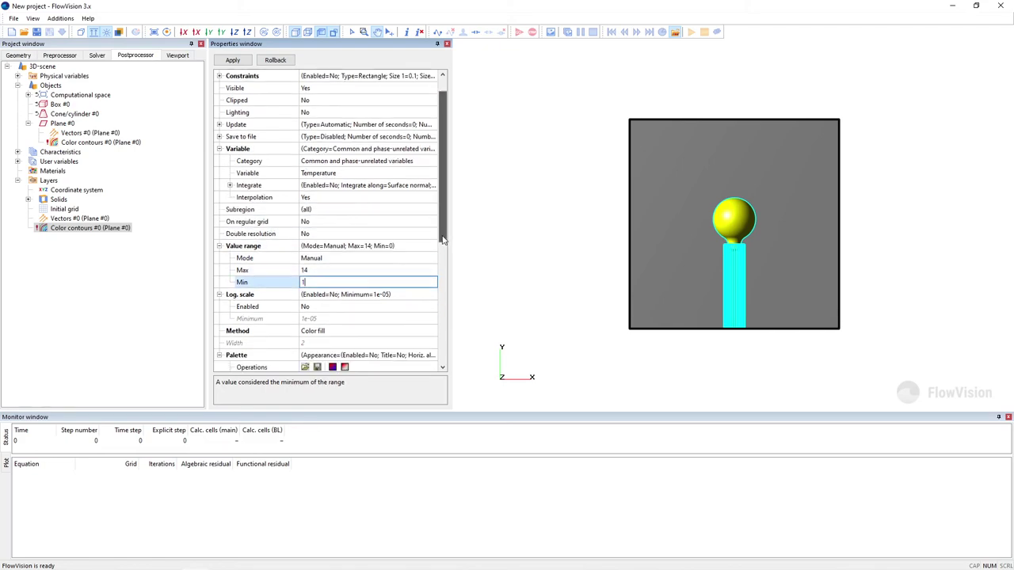
{"action": "scroll", "coordinate": [442, 262], "scroll_direction": "down", "scroll_amount": 1}
{"action": "left_click", "coordinate": [354, 294]}
{"action": "left_click", "coordinate": [354, 294]}
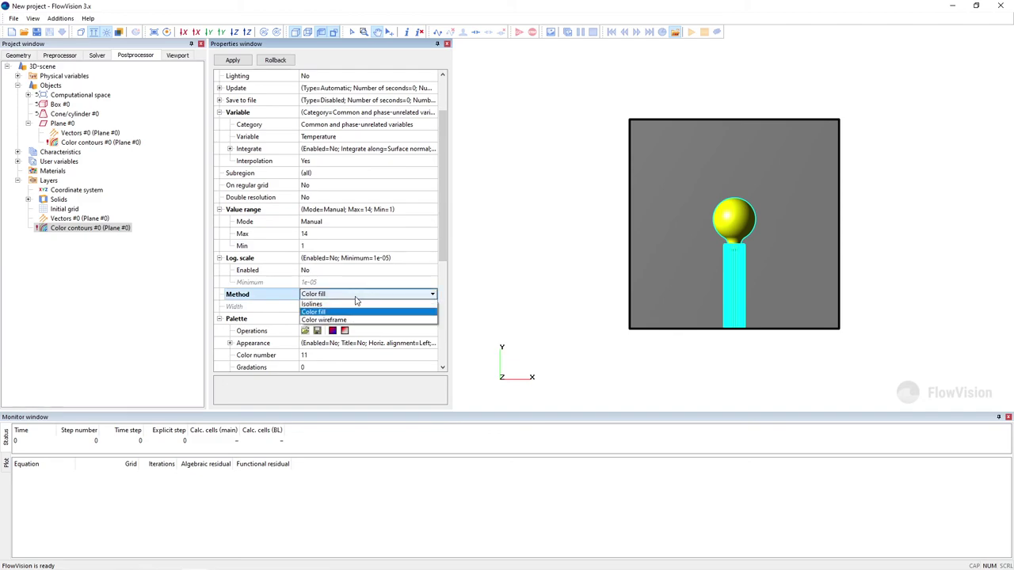
{"action": "left_click", "coordinate": [355, 304]}
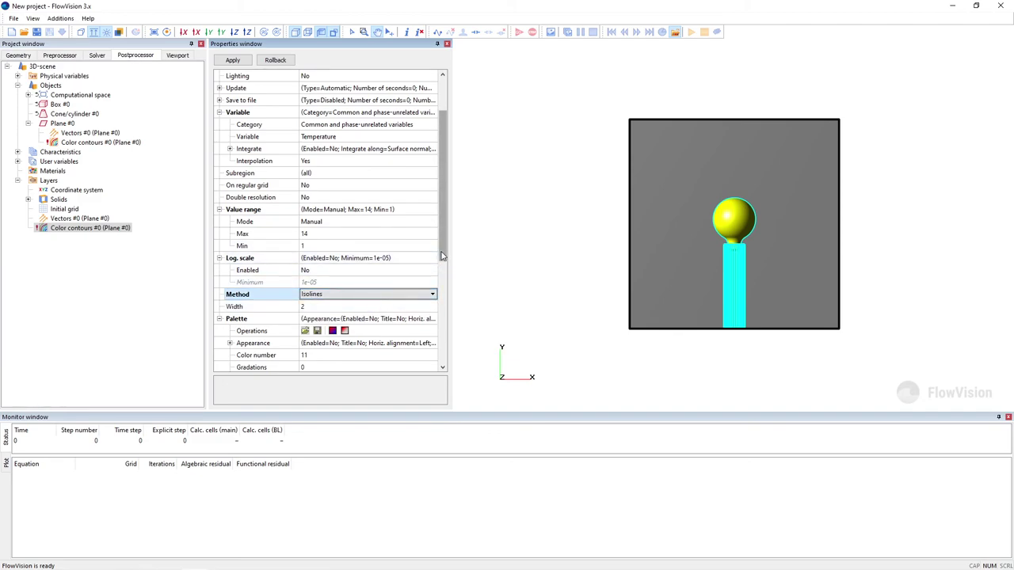
Enable the palette display for the temperature contours with Style 1, and apply
{"action": "scroll", "coordinate": [440, 279], "scroll_direction": "down", "scroll_amount": 1}
{"action": "scroll", "coordinate": [439, 279], "scroll_direction": "down", "scroll_amount": 2}
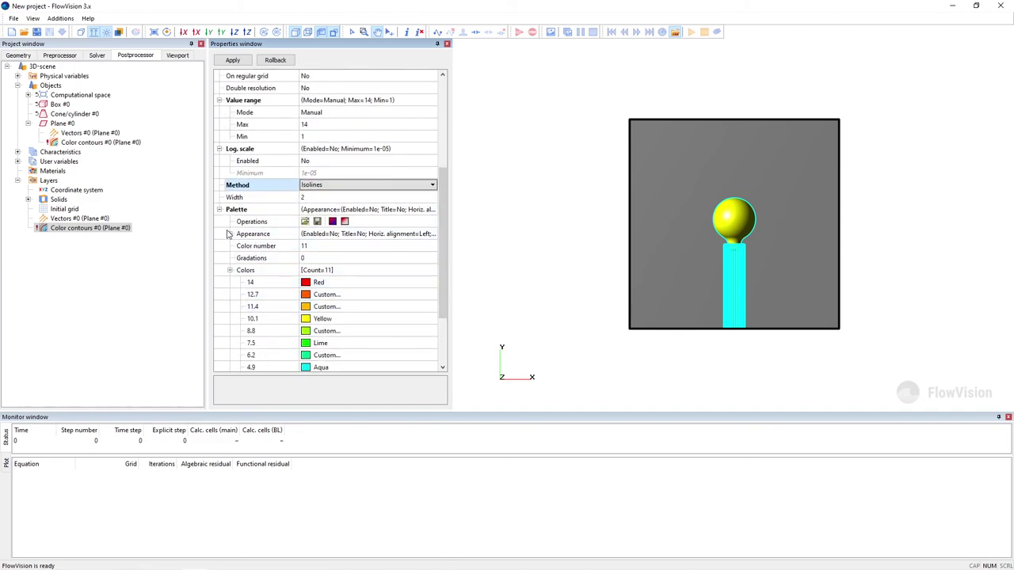
{"action": "left_click", "coordinate": [230, 234]}
{"action": "left_click", "coordinate": [329, 246]}
{"action": "left_click", "coordinate": [329, 247]}
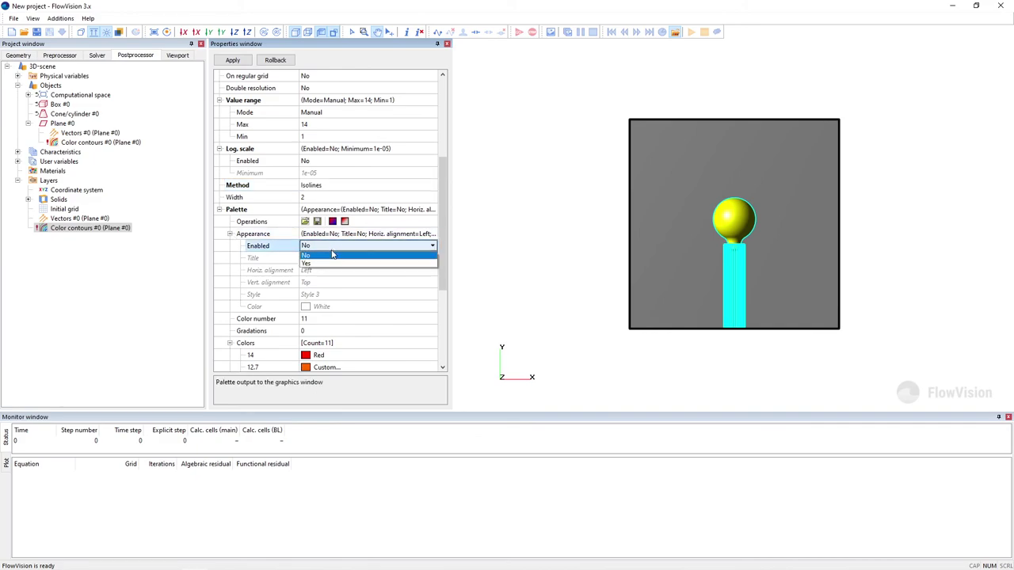
{"action": "left_click", "coordinate": [332, 265]}
{"action": "left_click", "coordinate": [340, 294]}
{"action": "left_click", "coordinate": [340, 294]}
{"action": "left_click", "coordinate": [340, 294]}
{"action": "left_click", "coordinate": [341, 306]}
{"action": "left_click", "coordinate": [245, 65]}
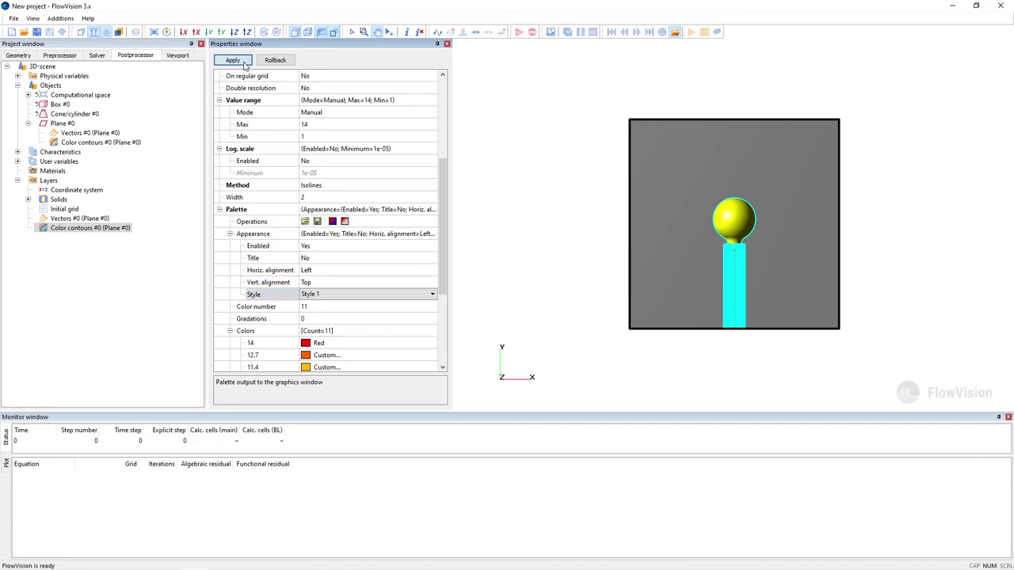